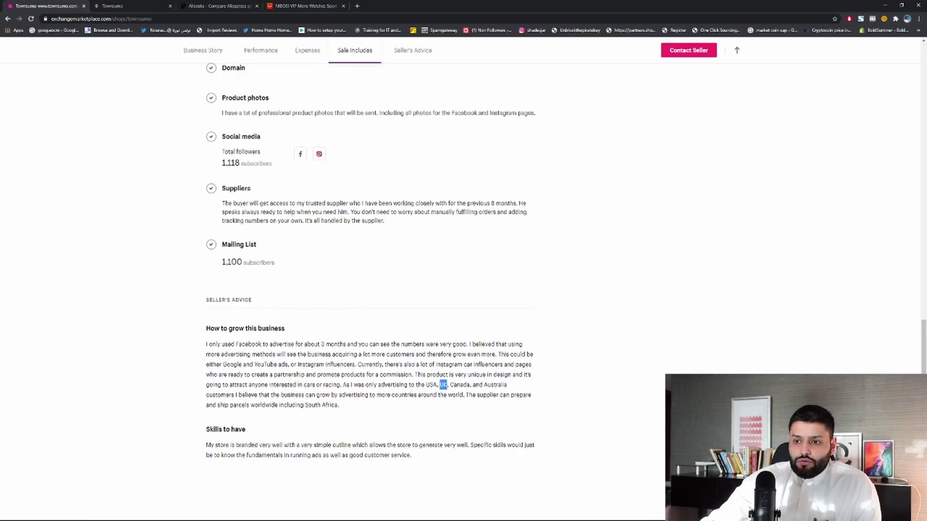
Read the seller's advice on growing the business, highlighting the advertised countries and the suggestion to advertise around the world.
double_click(460, 384)
double_click(495, 384)
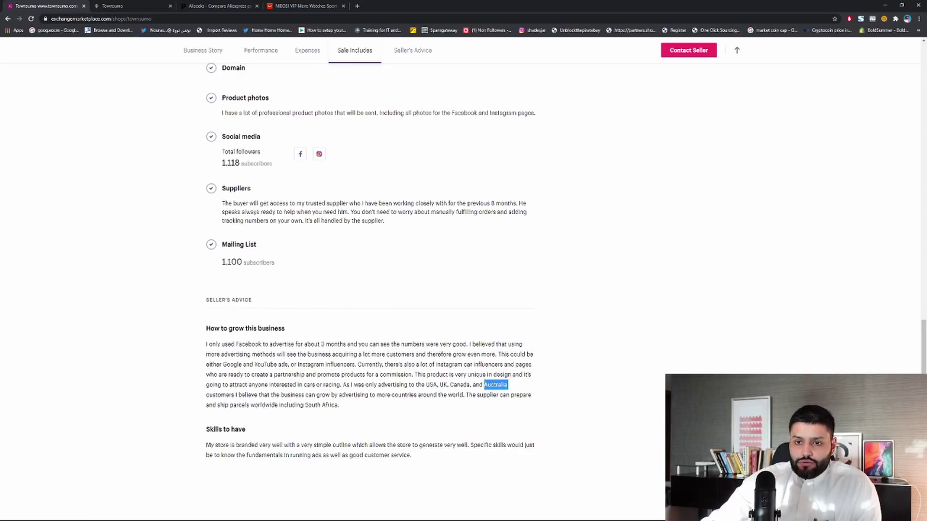
click(306, 400)
drag(330, 395, 468, 394)
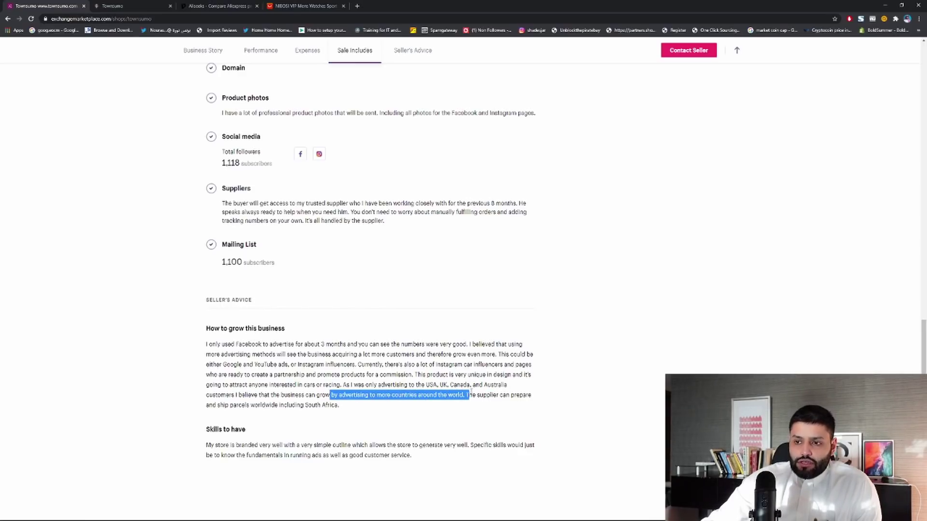
click(474, 392)
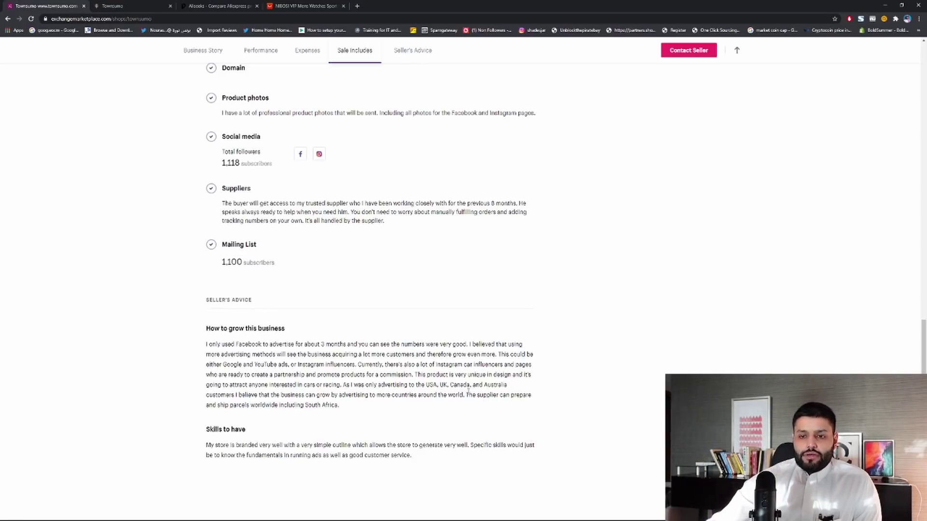
scroll(351, 367, down, 2)
scroll(355, 348, down, 5)
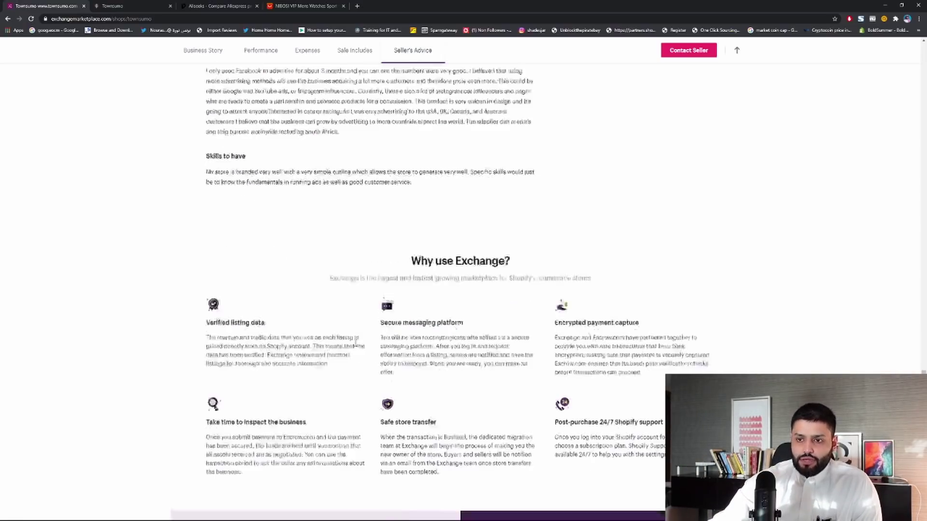
Review the Townsumo listing's summary and performance charts, and highlight the total revenue figure.
scroll(296, 237, up, 20)
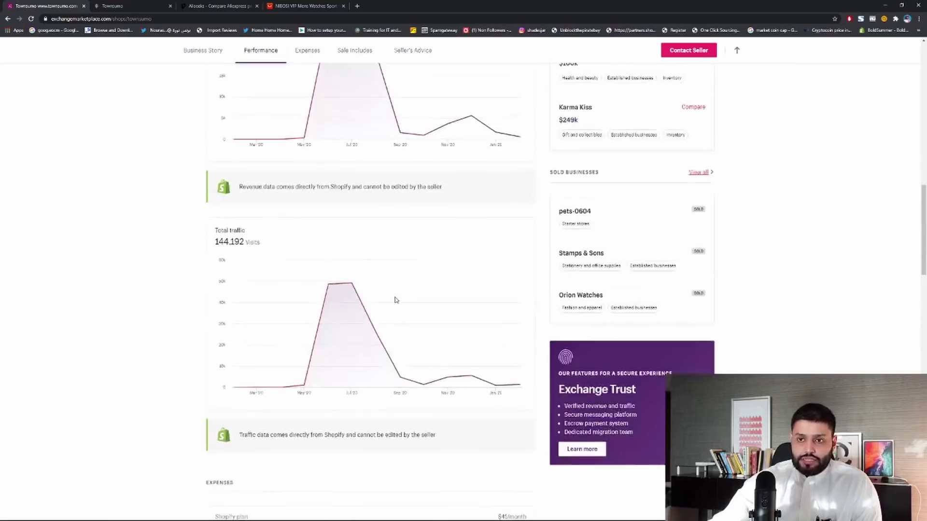
scroll(373, 290, up, 8)
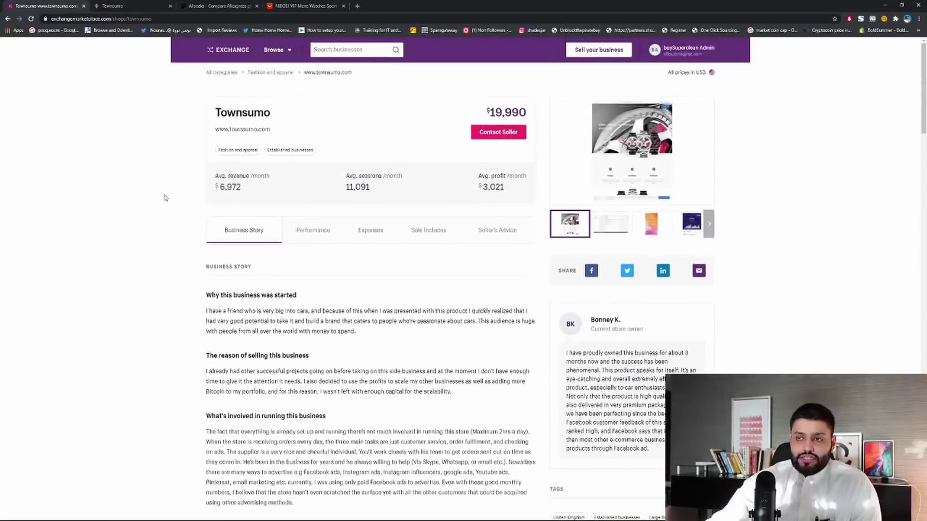
scroll(123, 189, down, 2)
scroll(124, 188, down, 9)
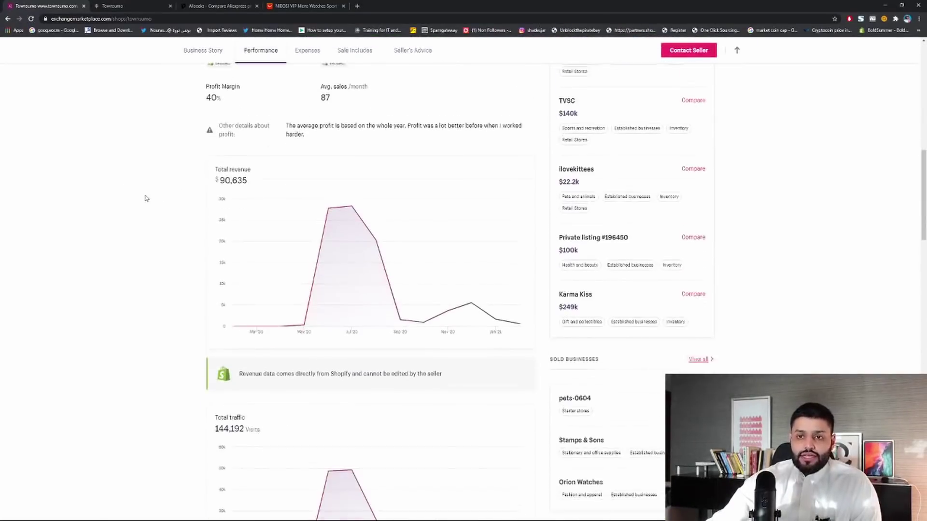
scroll(306, 202, up, 3)
scroll(306, 201, up, 1)
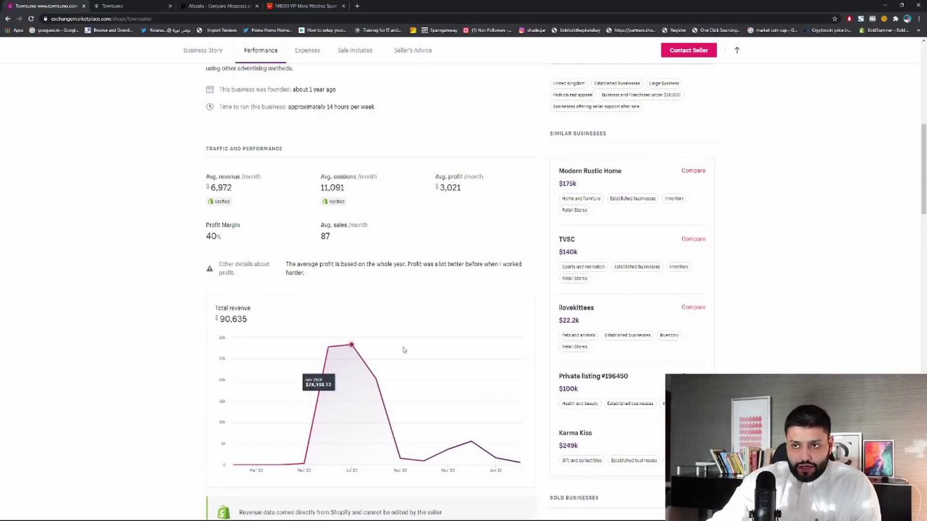
scroll(229, 217, down, 4)
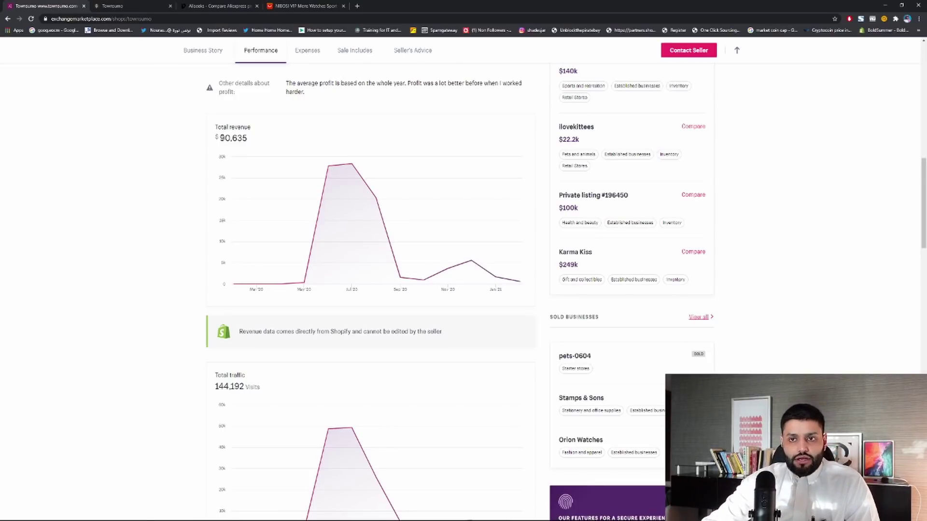
drag(221, 138, 248, 140)
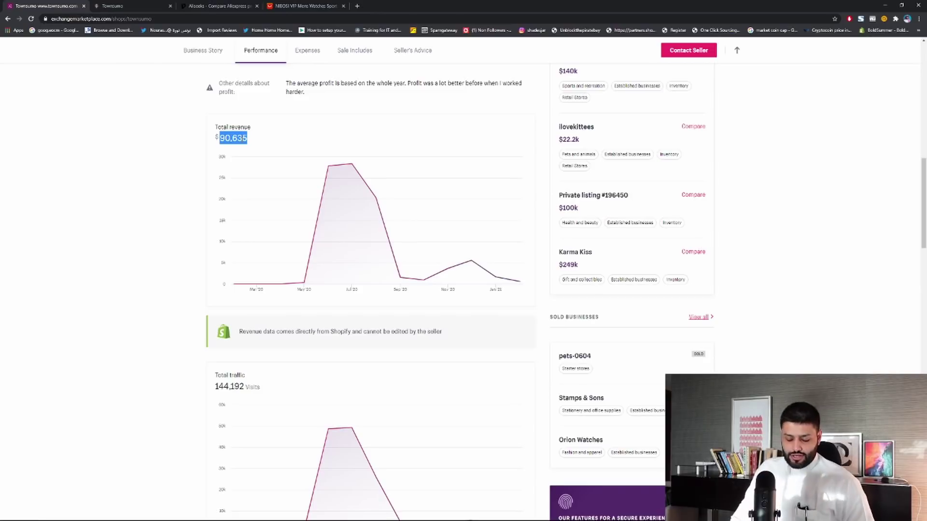
Find Google Sheets through a web search in a new browser tab and create a blank spreadsheet.
click(357, 5)
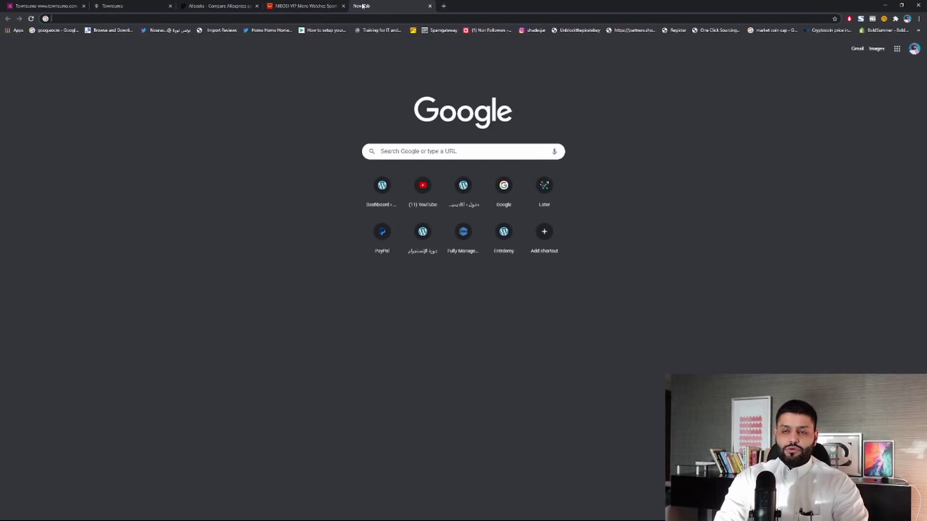
text(google sheets)
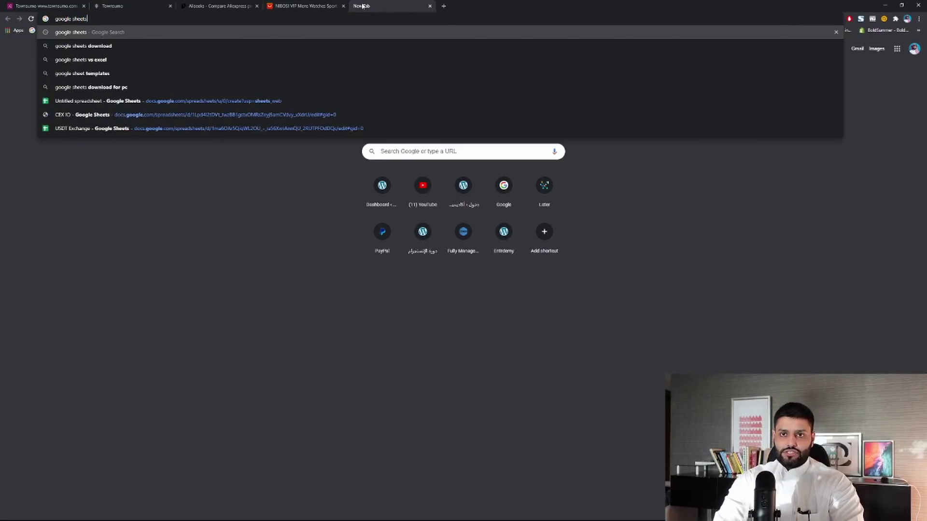
key(Return)
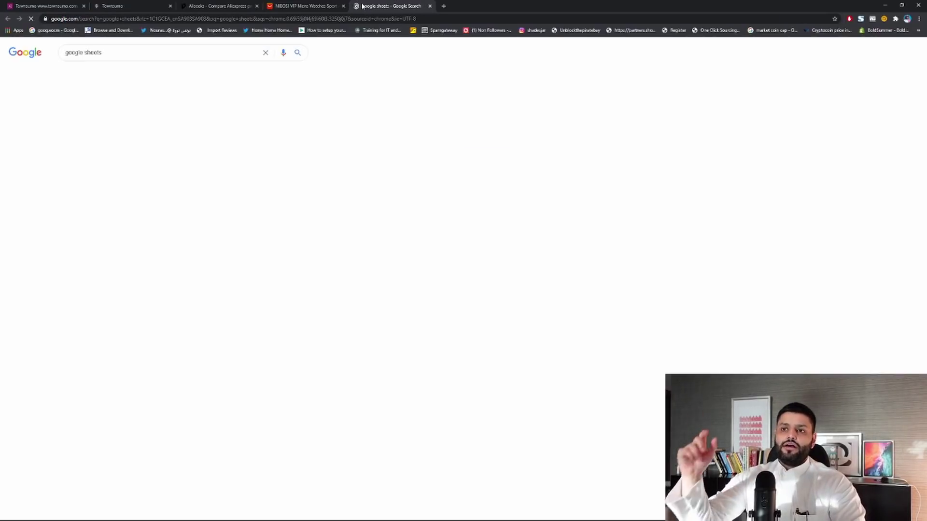
click(132, 113)
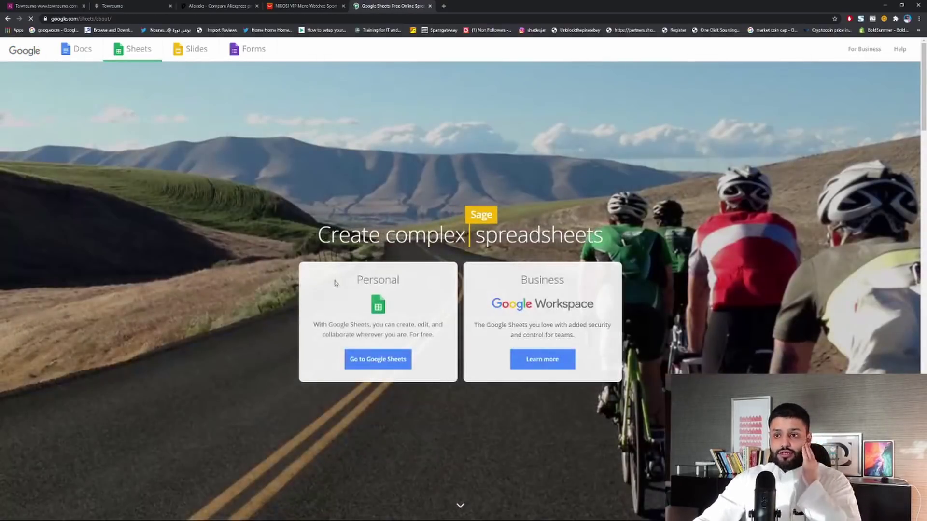
click(364, 365)
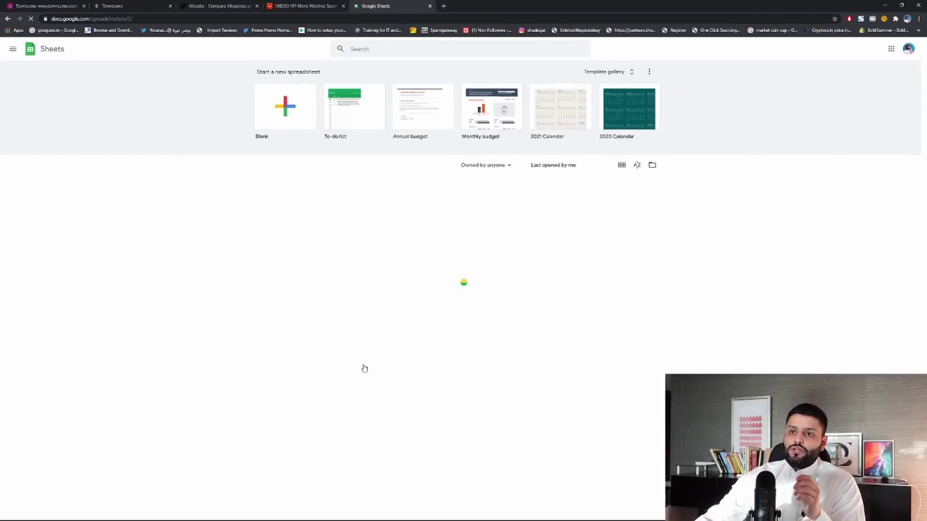
click(266, 120)
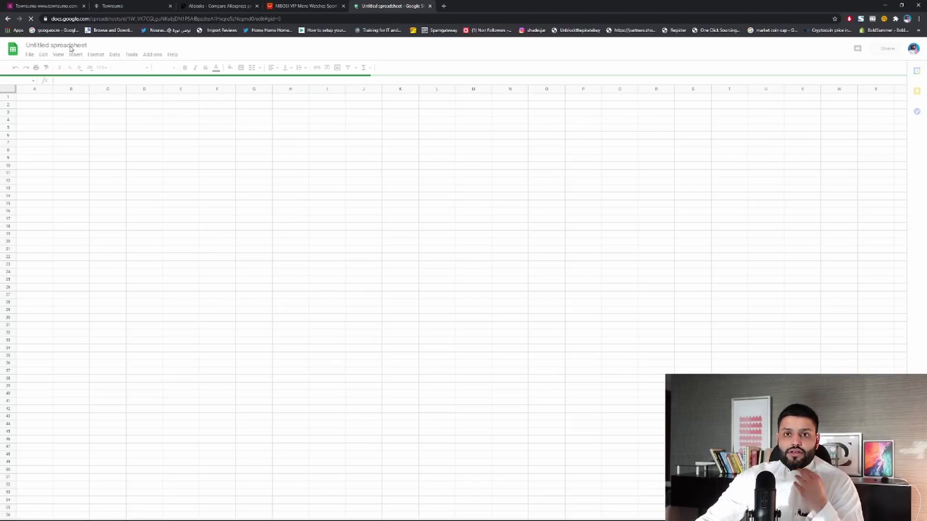
Rename the spreadsheet as TownSumu.
click(70, 45)
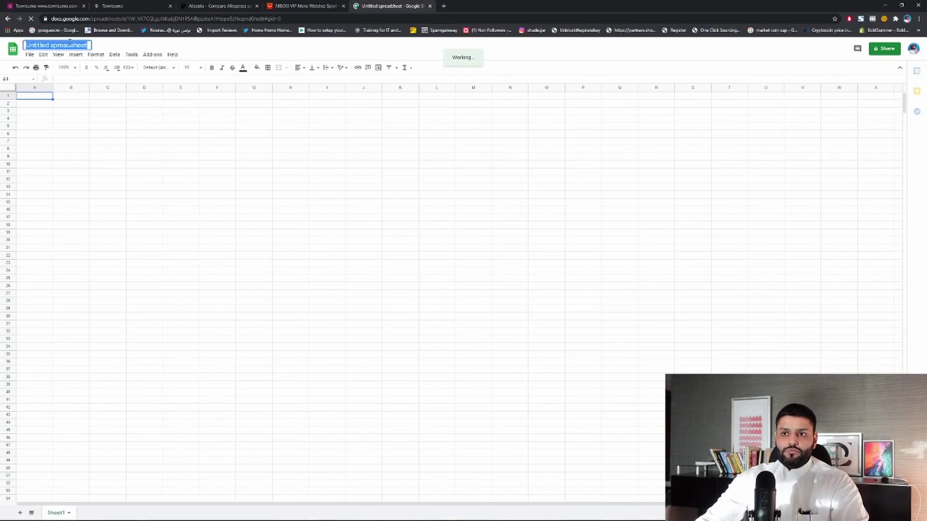
text(TownSumu)
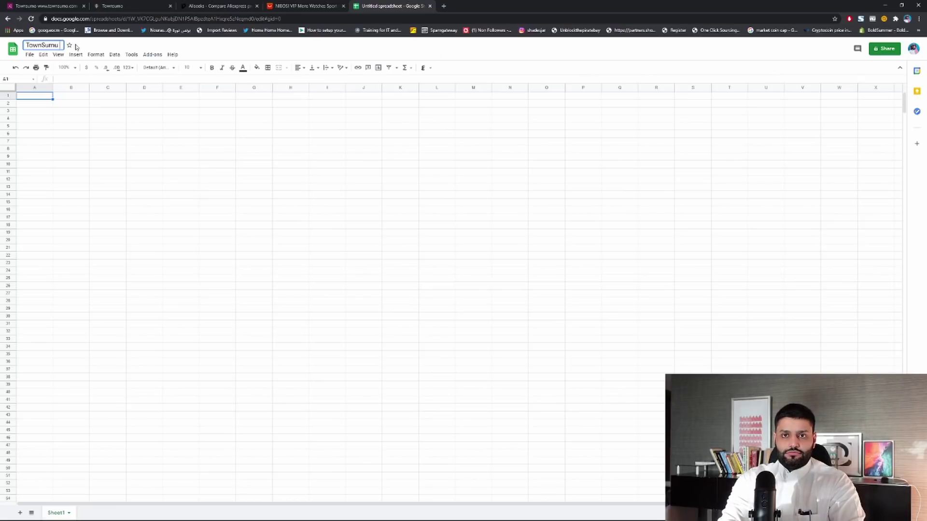
key(BackSpace)
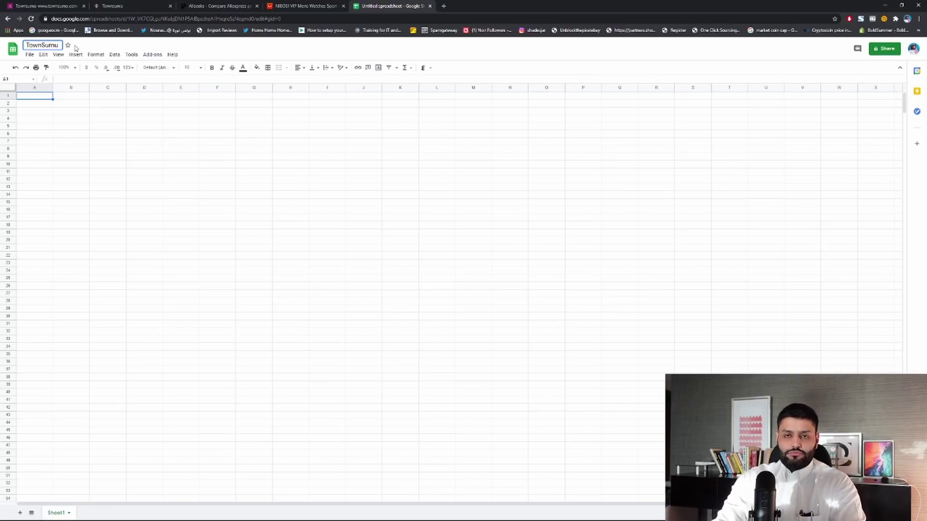
click(23, 98)
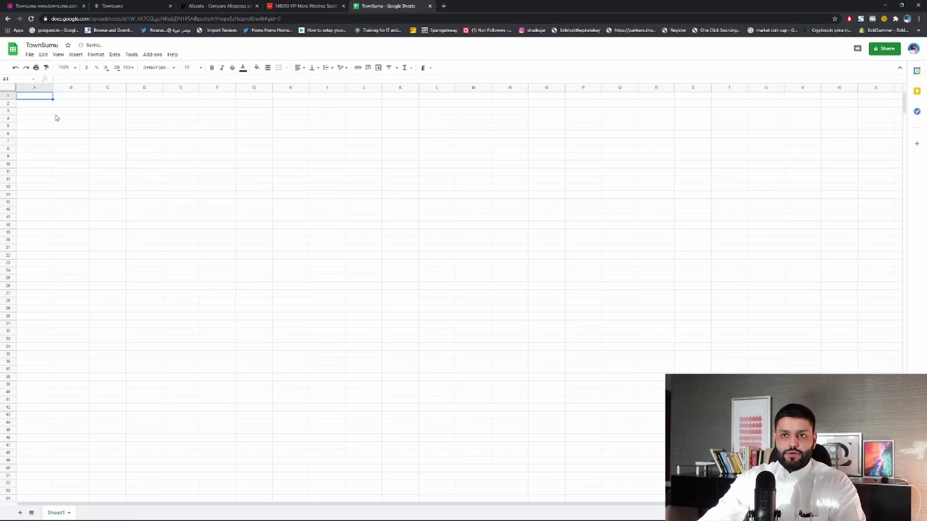
Enter the headings Revenue in A1 and Sessions (traffic) in B1, and widen columns A and B.
text(r)
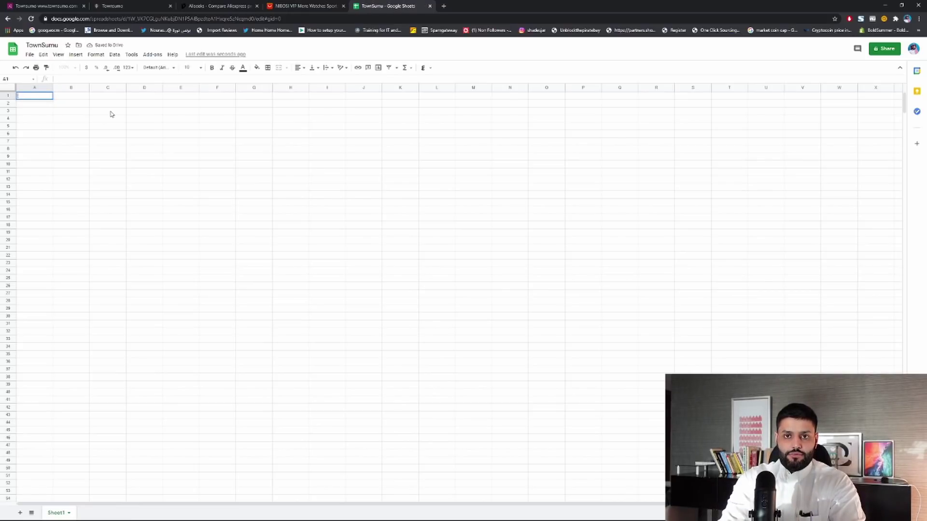
text(Revenue)
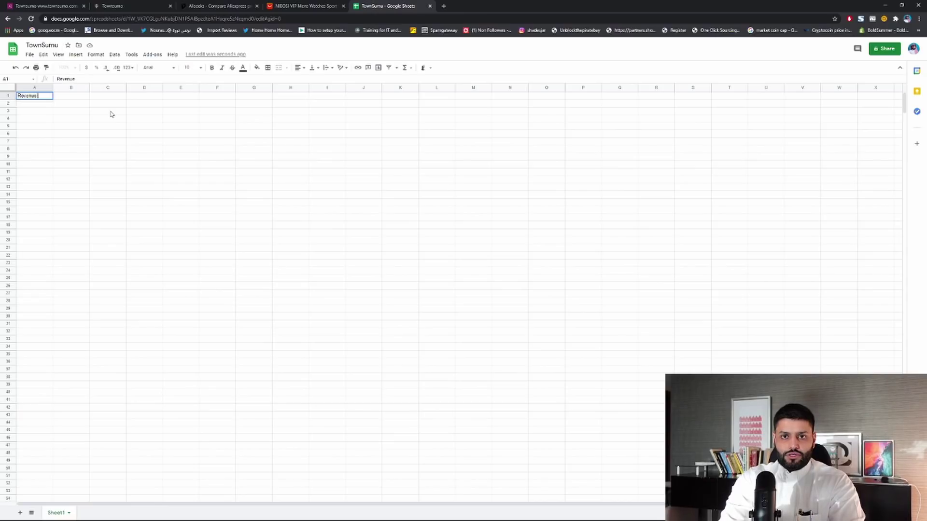
key(Tab)
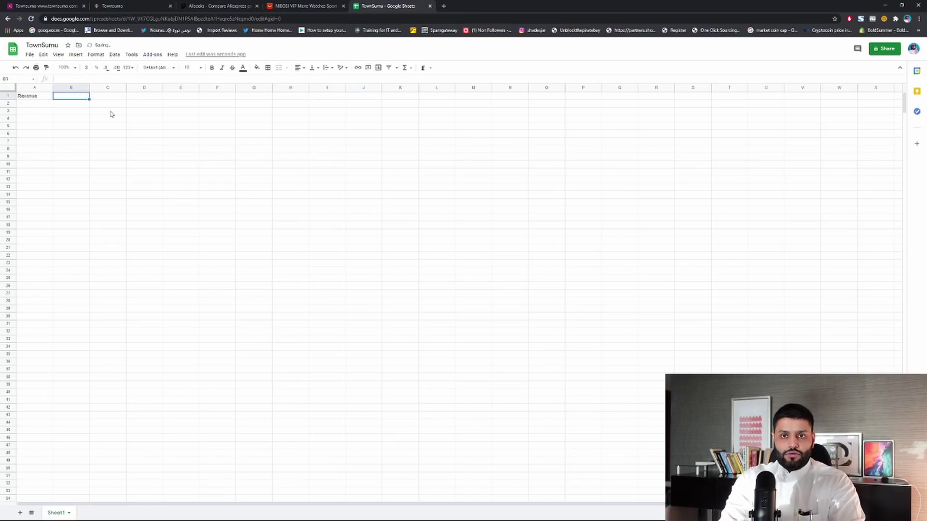
text(Sessions (tra)
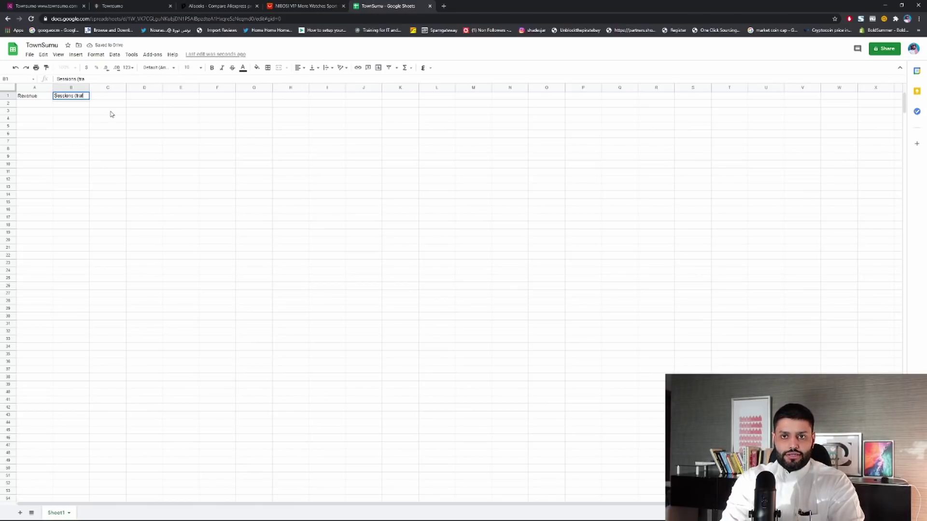
text(ffic))
key(Return)
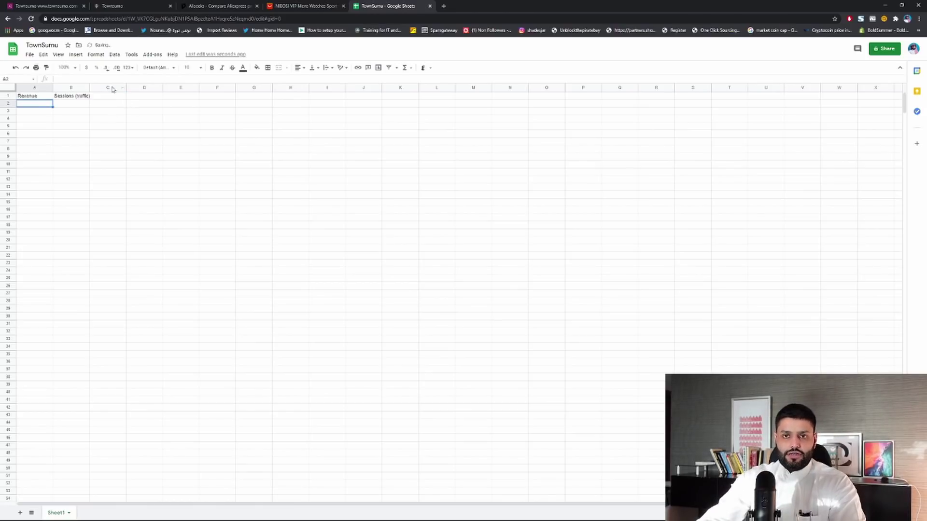
drag(89, 86, 111, 86)
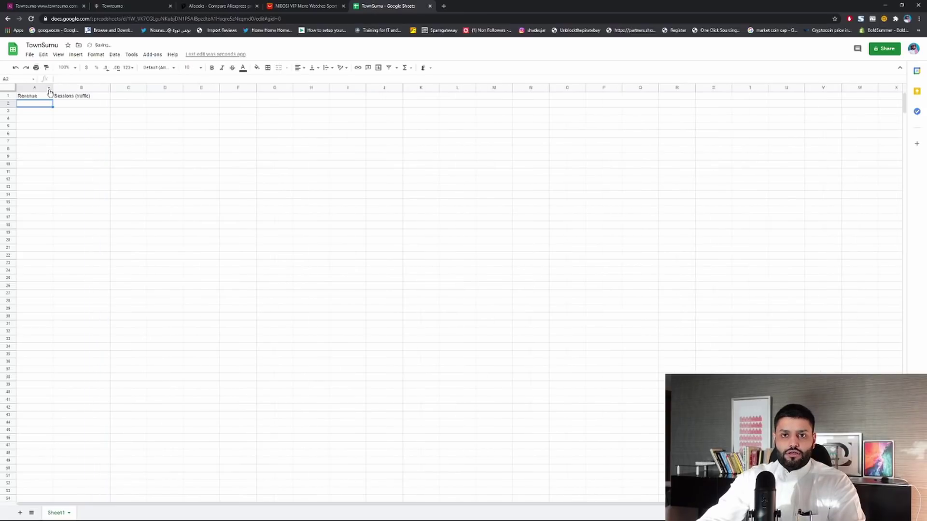
drag(53, 87, 82, 88)
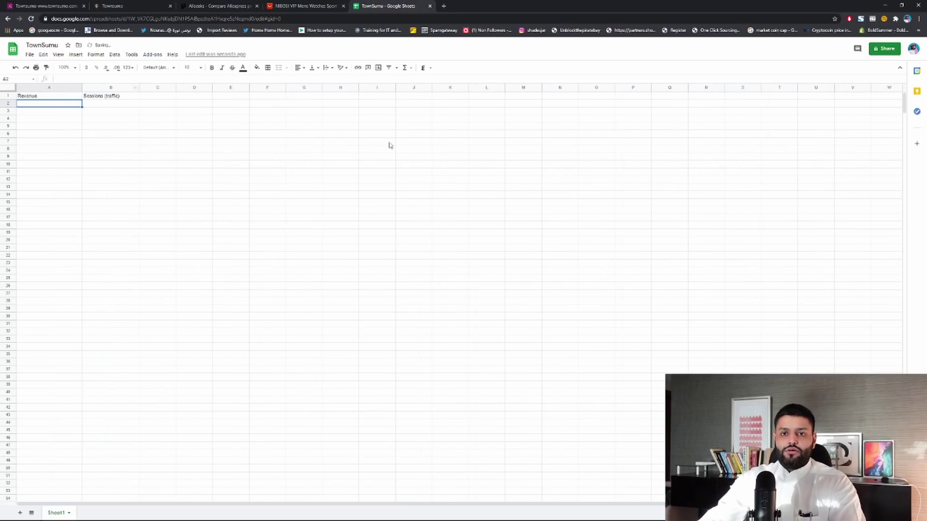
Record the listing's total revenue as 90635 in cell A2 of the TownSumu sheet, without a thousands separator.
click(219, 5)
click(304, 6)
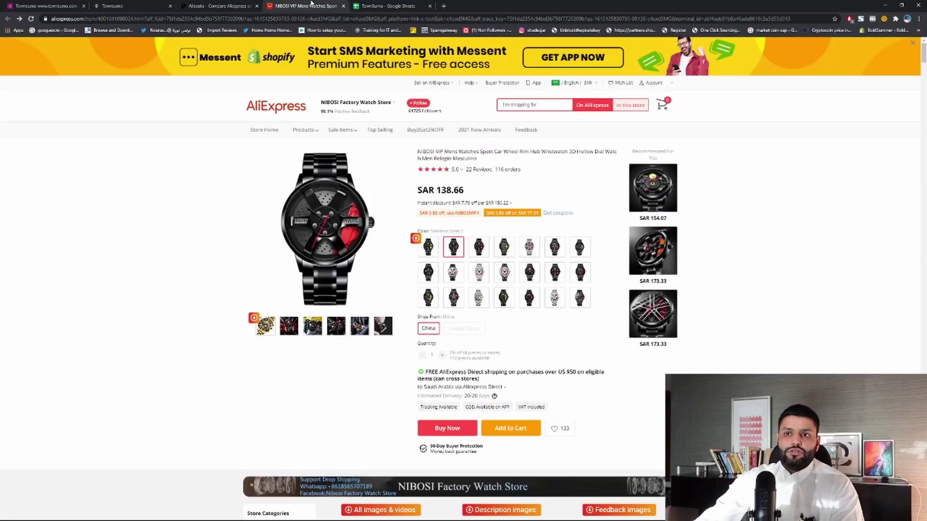
click(126, 5)
click(51, 4)
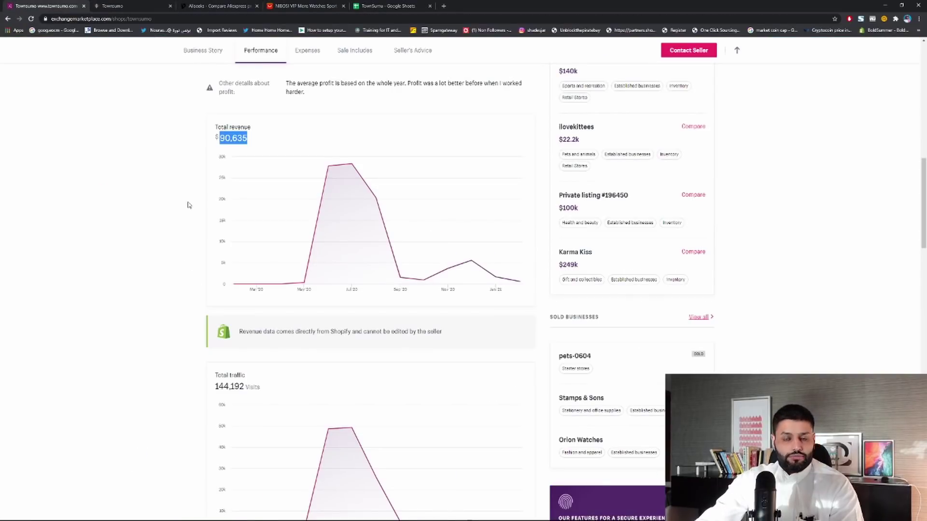
click(386, 5)
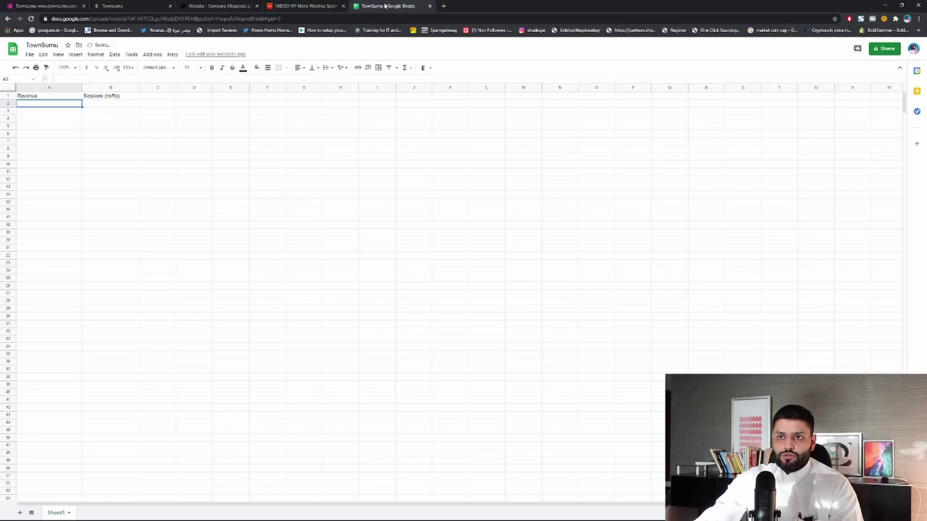
text(90,635)
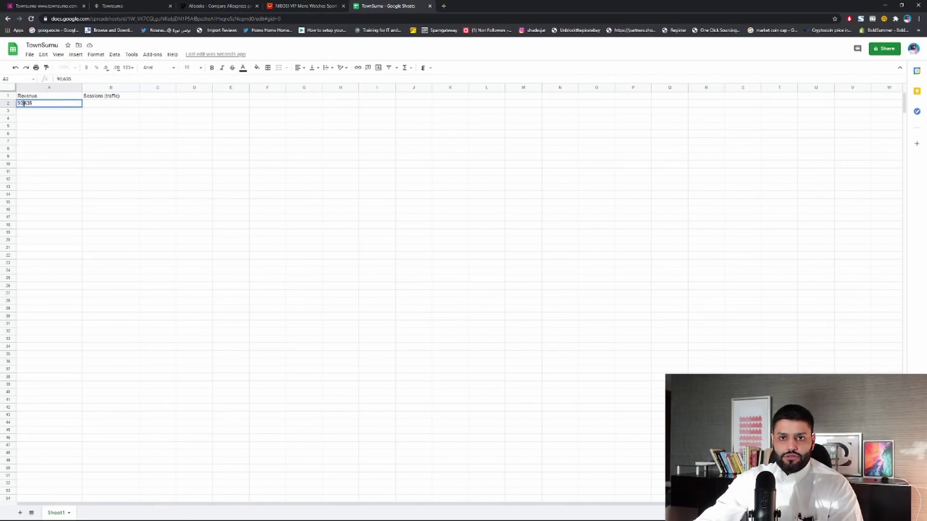
key(BackSpace)
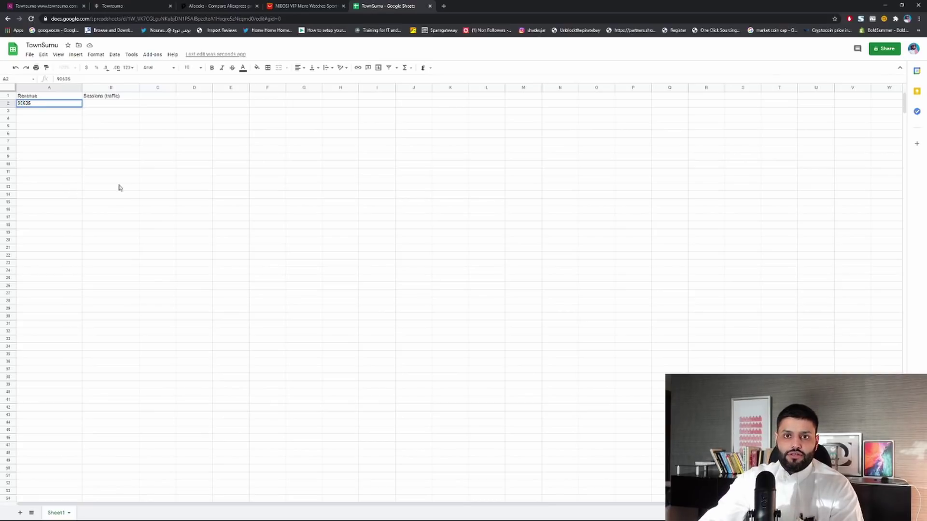
click(107, 105)
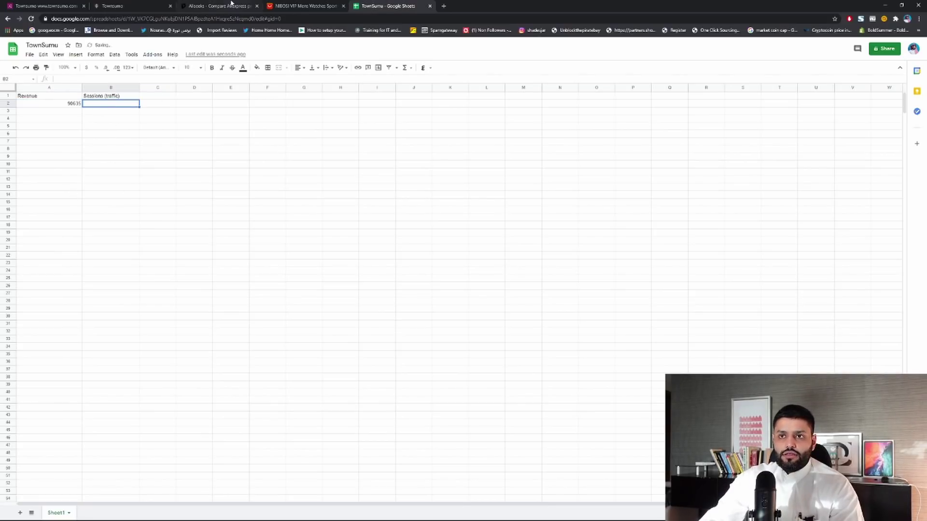
Copy the total traffic figure of 144,192 visits from the store's listing into cell B2 of the TownSumu sheet.
click(188, 5)
click(131, 6)
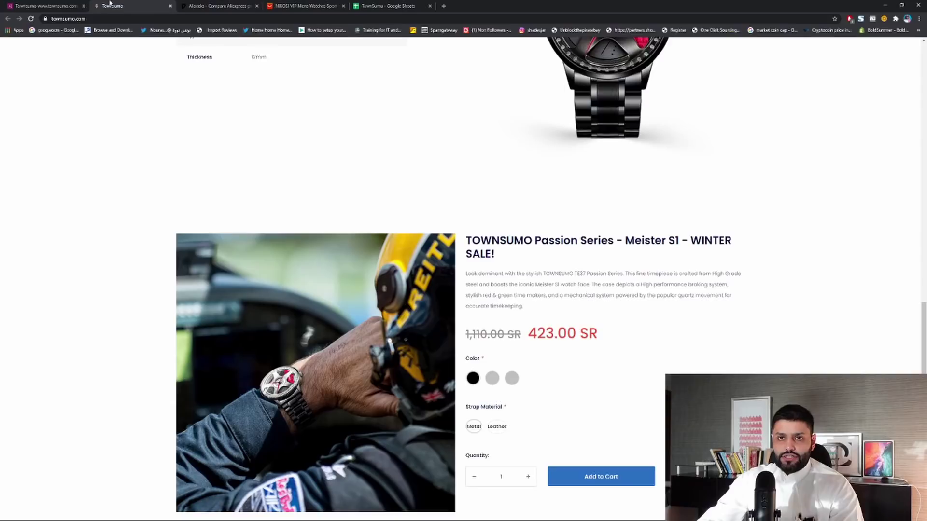
click(73, 5)
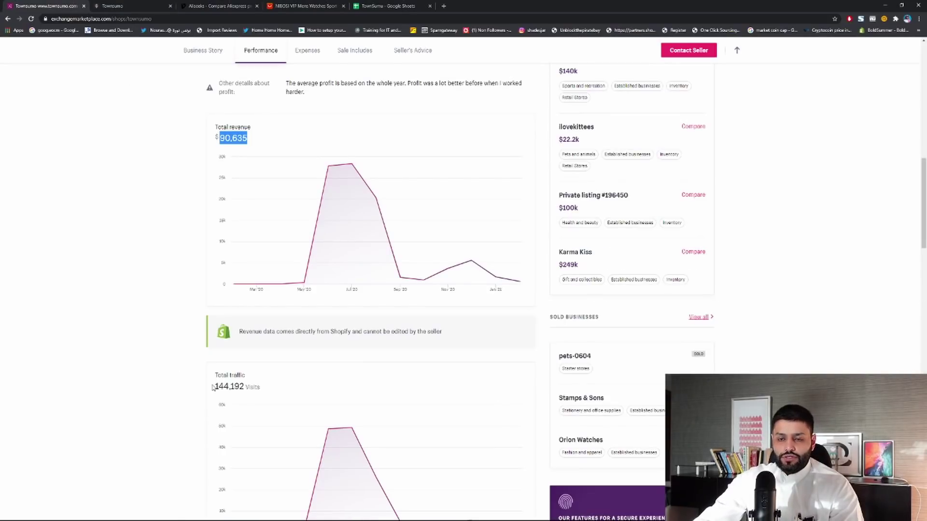
drag(216, 386, 246, 386)
key(ctrl+c)
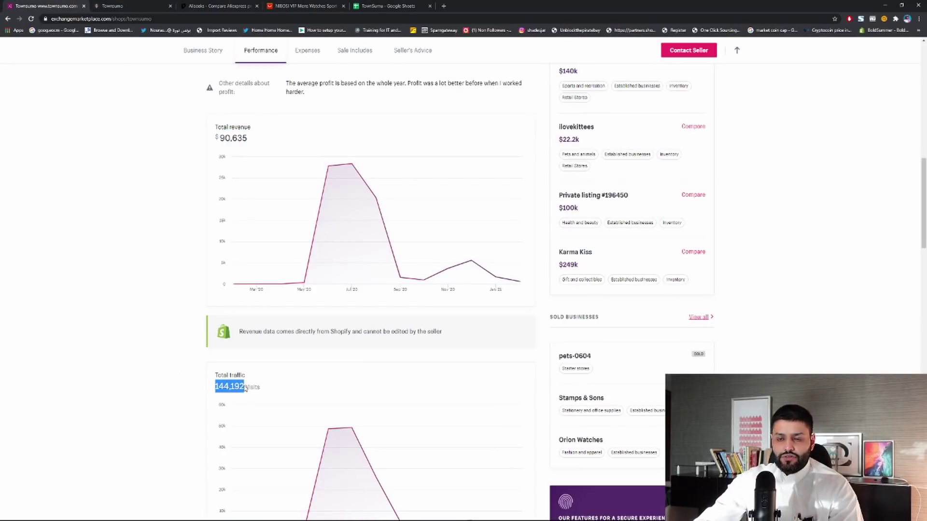
click(388, 6)
key(ctrl+v)
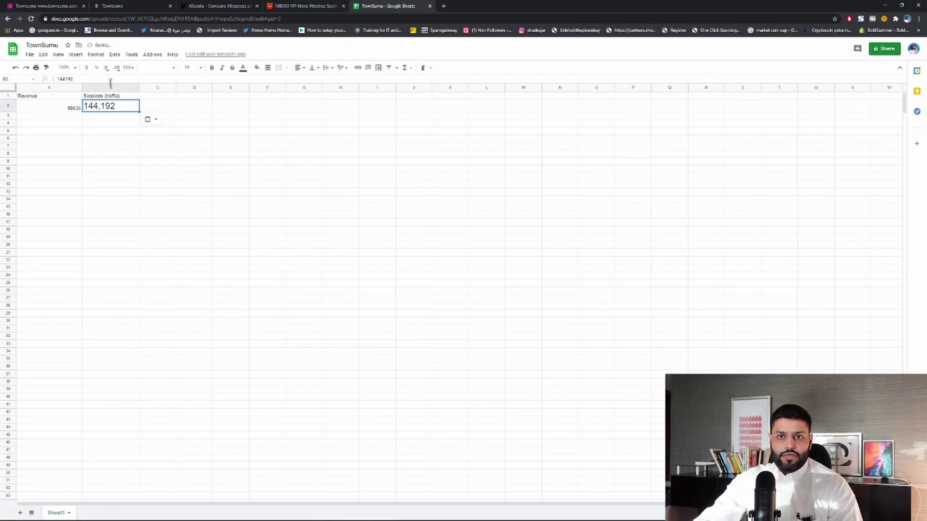
Clear cell B2 and paste the copied traffic figure 144,192 into it again.
double_click(102, 109)
double_click(99, 105)
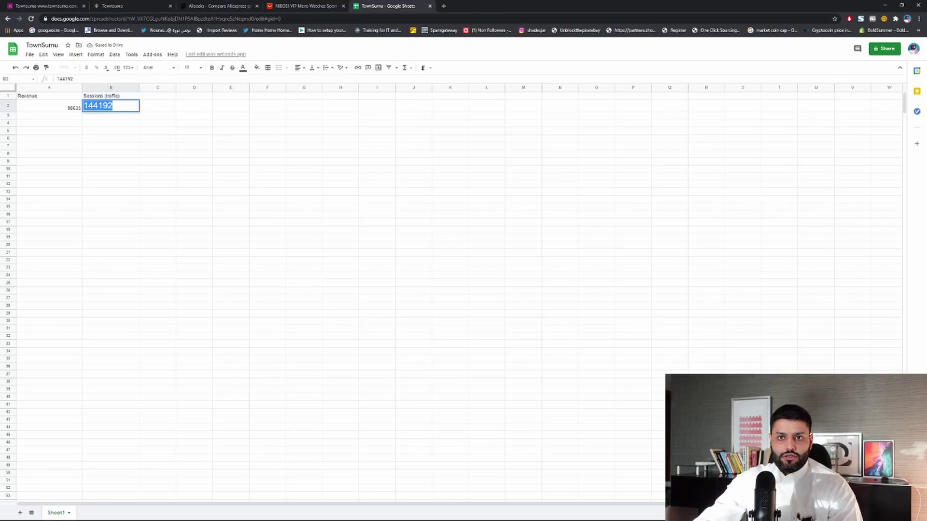
key(BackSpace)
key(Return)
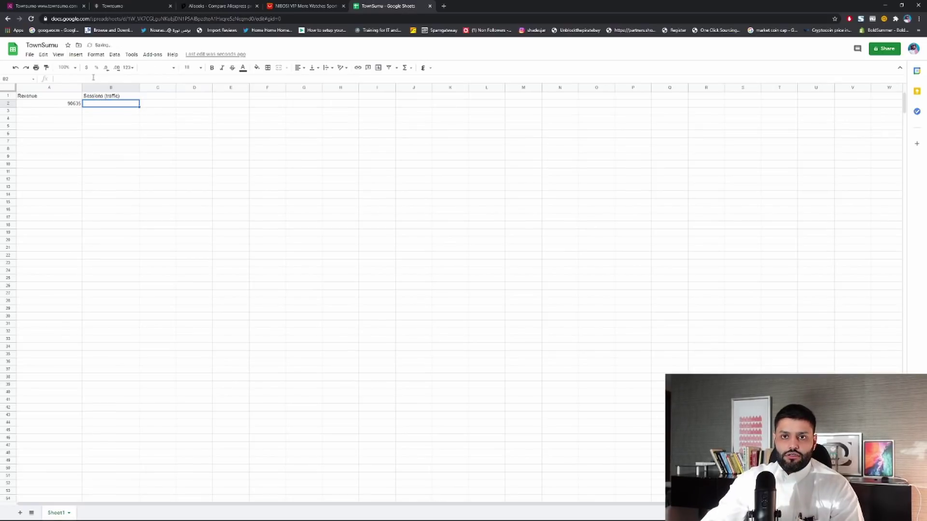
key(ctrl+v)
click(157, 178)
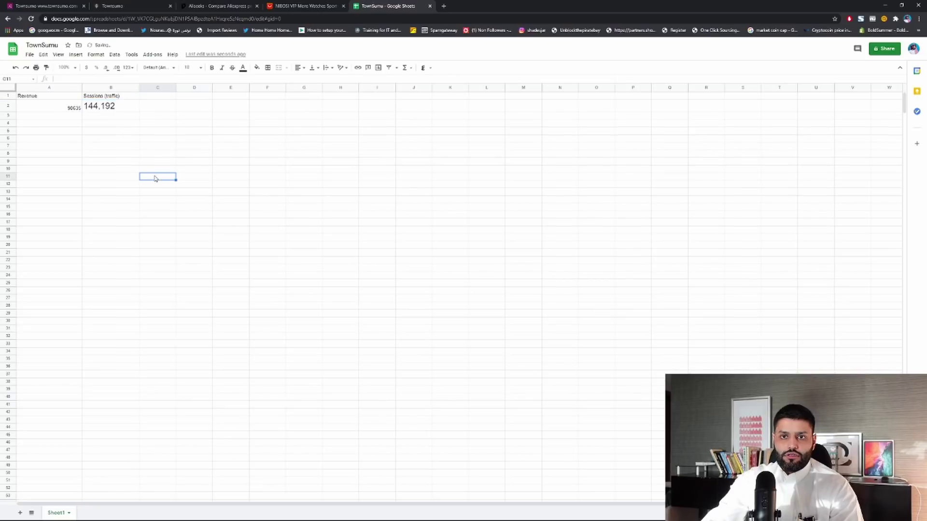
click(113, 109)
click(144, 107)
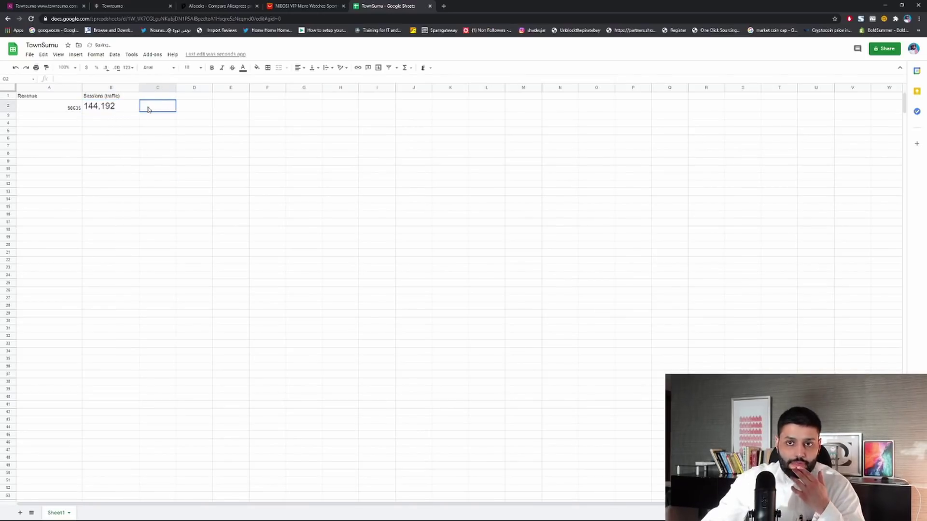
click(151, 98)
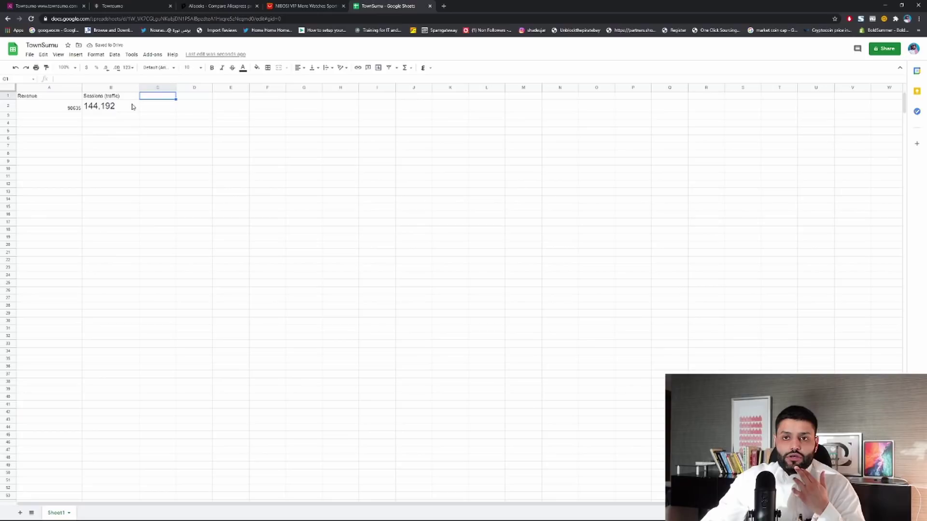
click(133, 106)
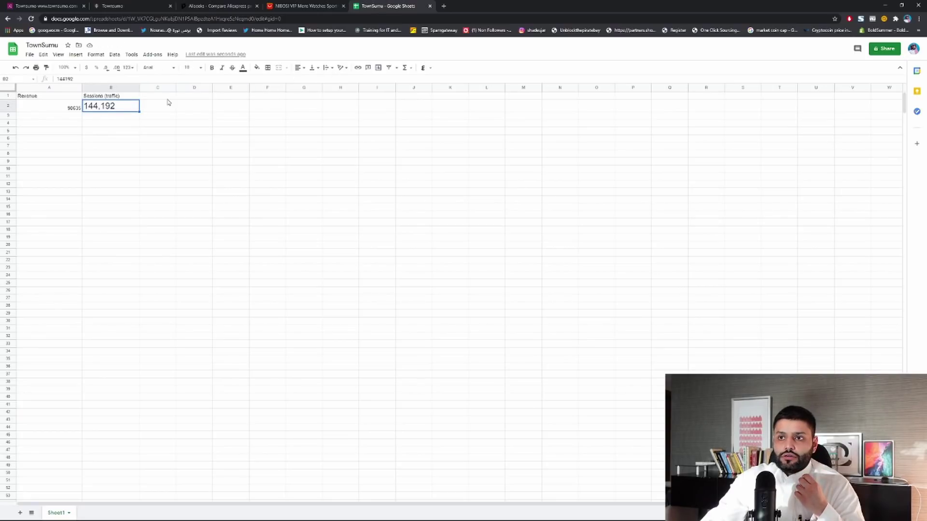
right_click(122, 108)
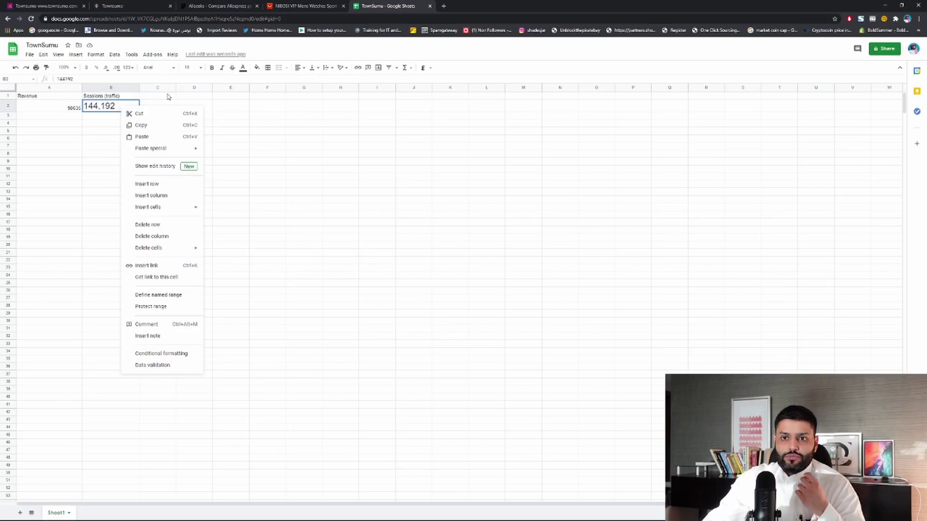
click(248, 116)
Enter the heading Cost in C1 and copy the NIBOSI watch's AliExpress price, 138.66, into C2.
click(152, 96)
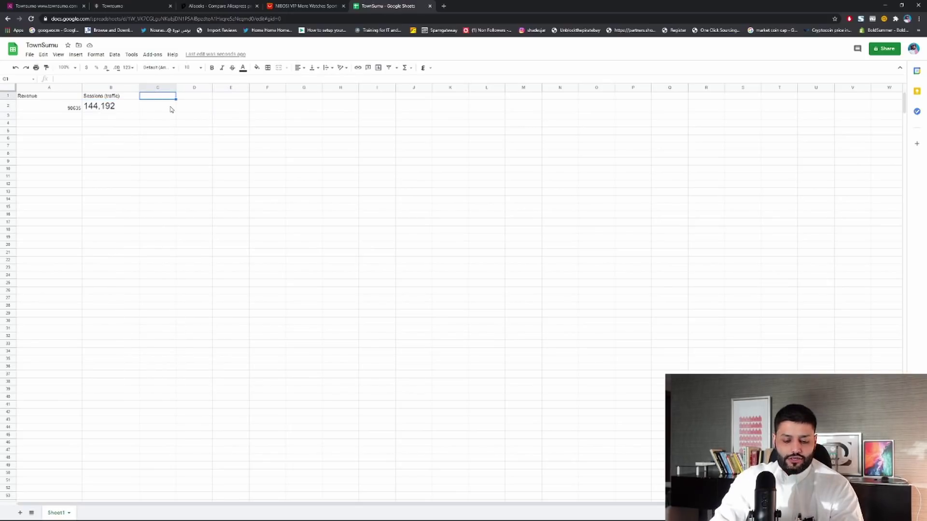
text(Price)
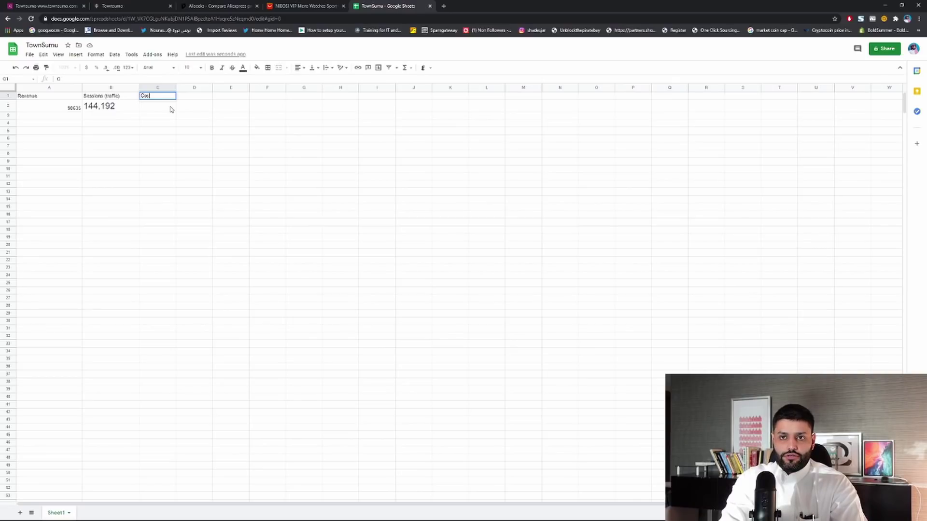
key(Return)
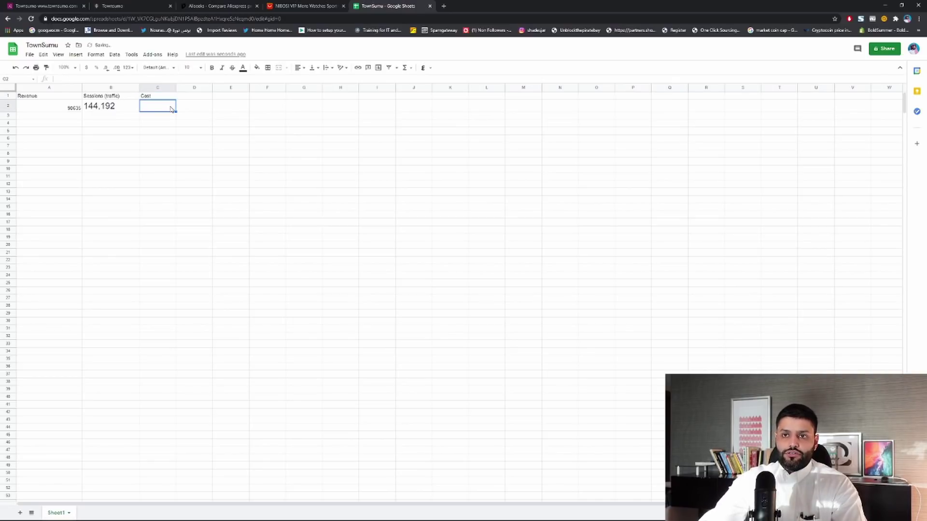
click(301, 6)
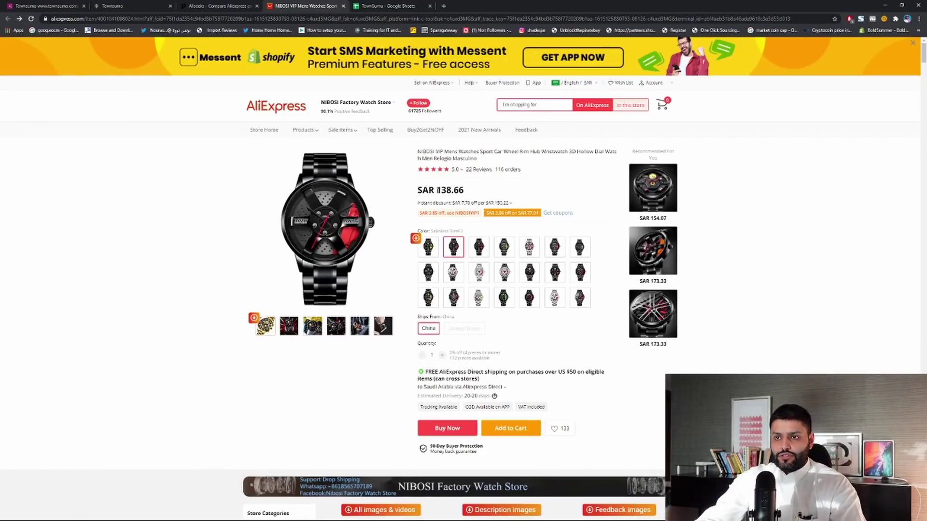
drag(437, 189, 471, 195)
key(ctrl+c)
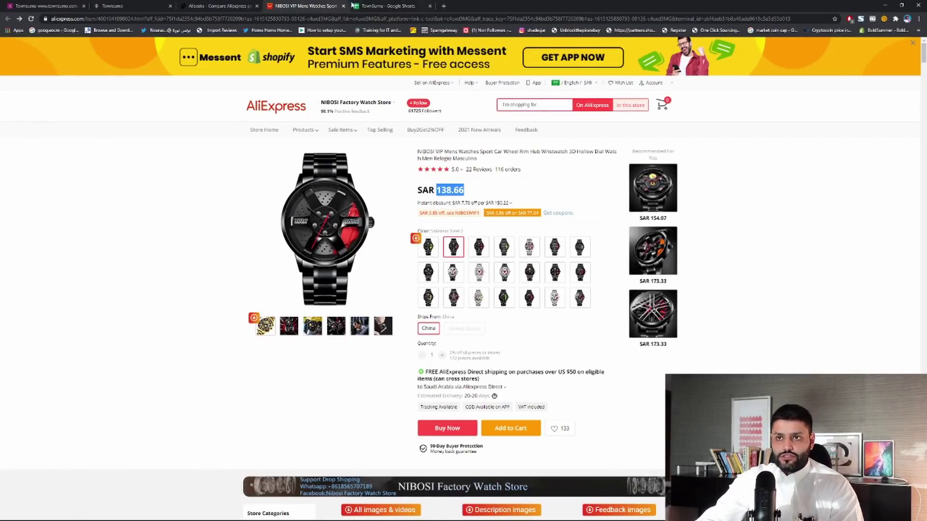
click(374, 6)
key(ctrl+v)
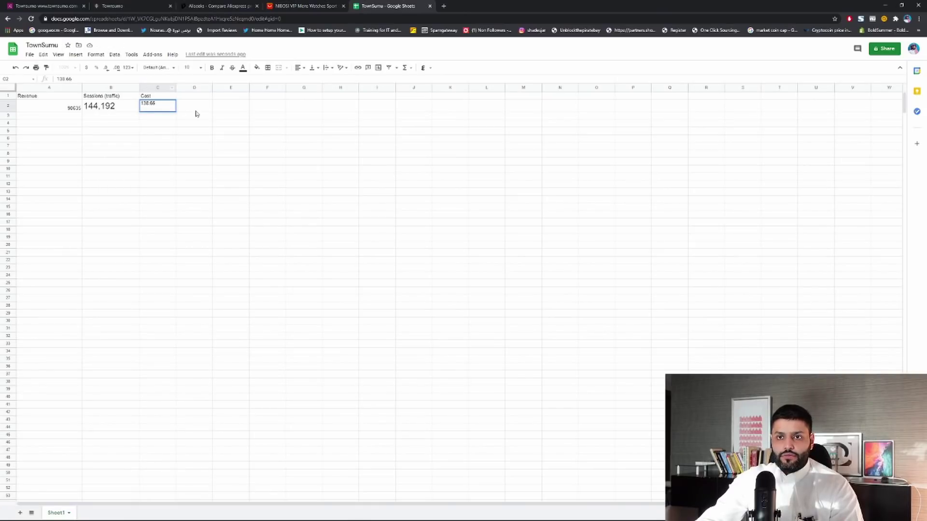
click(195, 108)
Enter the heading Pricing in D1 and copy the Meister S1 watch's sale price from the Townsumo store, 423.00, into D2.
click(195, 100)
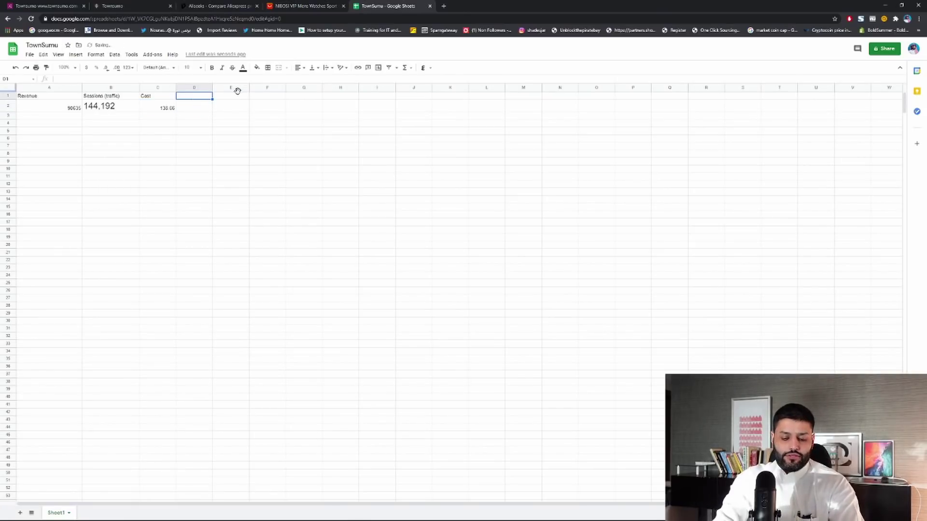
text(Price)
key(BackSpace)
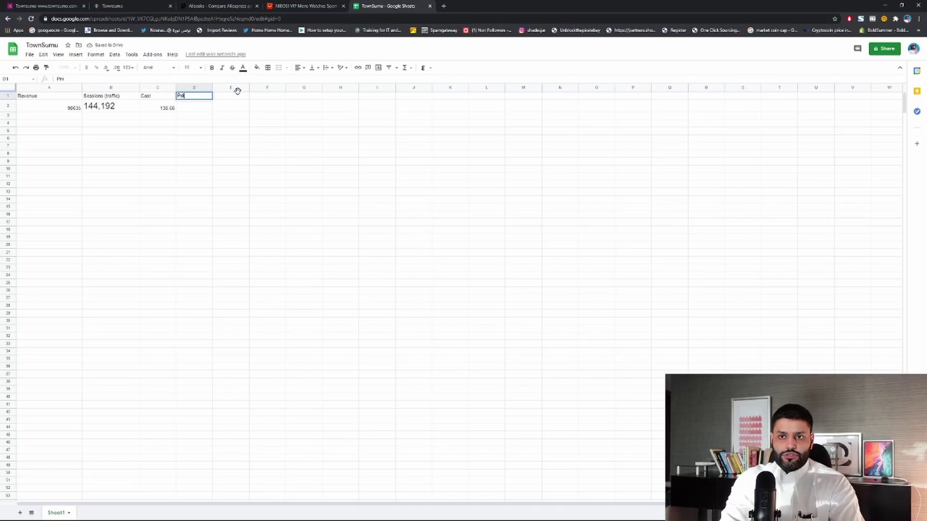
key(Return)
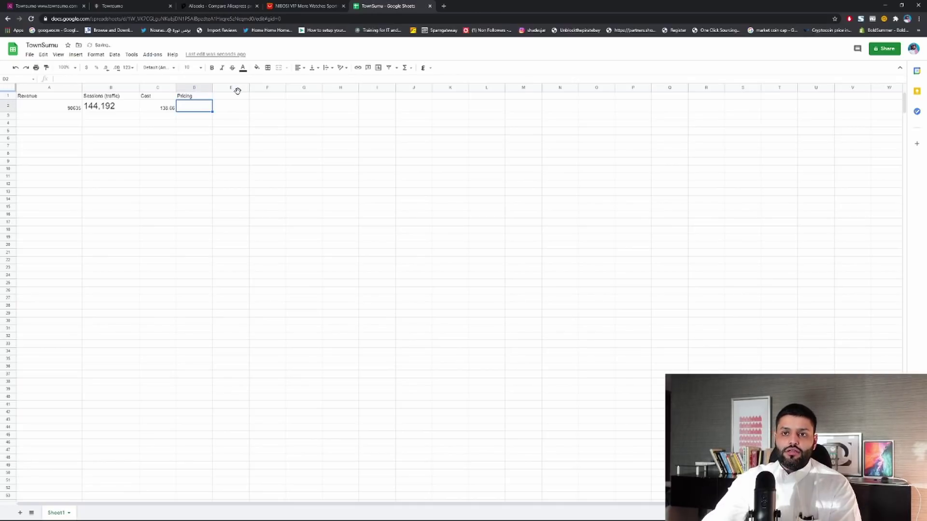
click(126, 6)
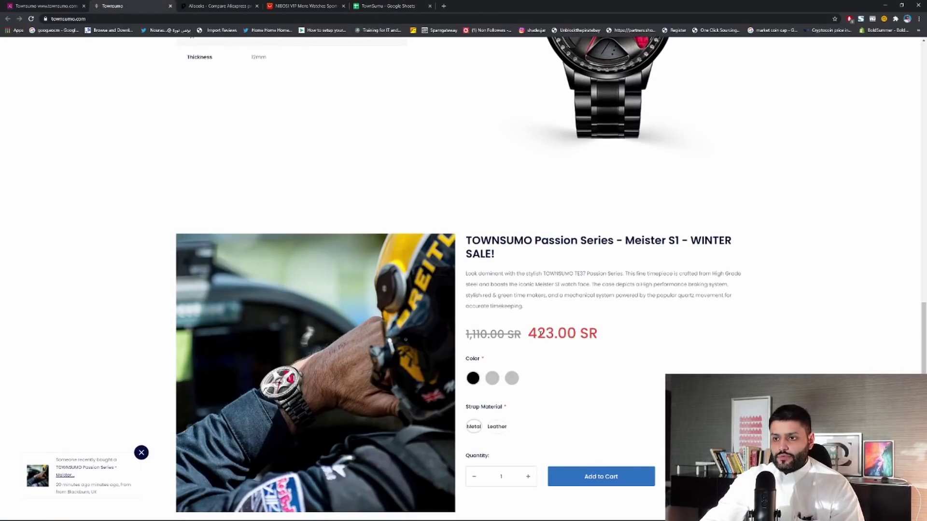
drag(535, 337, 574, 333)
click(580, 338)
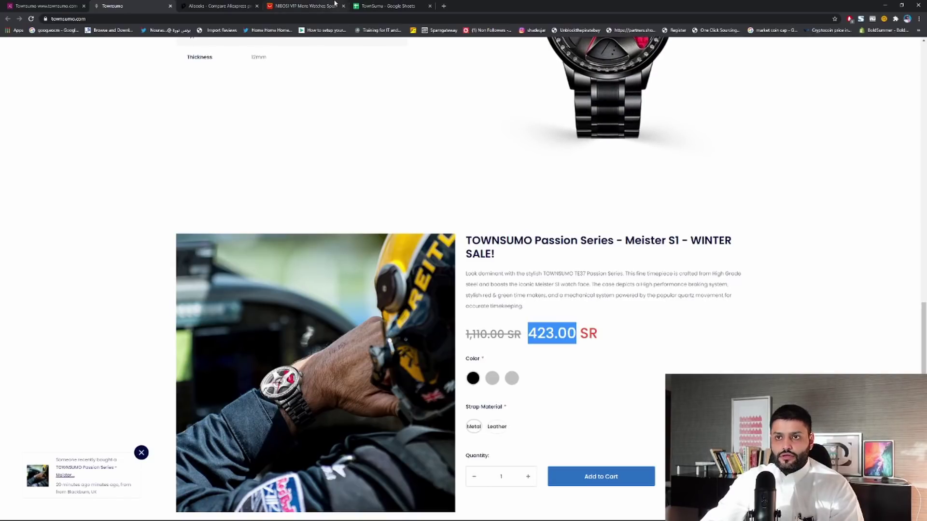
click(389, 6)
text(423.00)
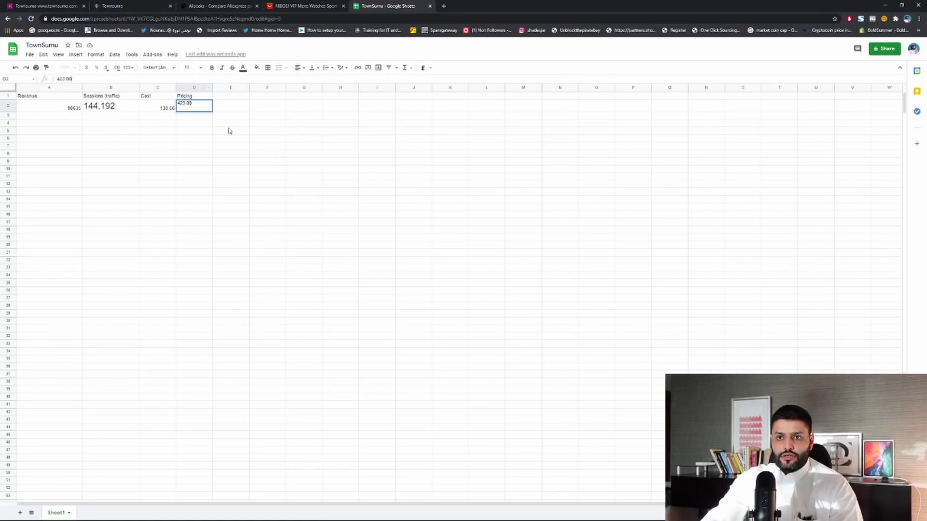
click(229, 130)
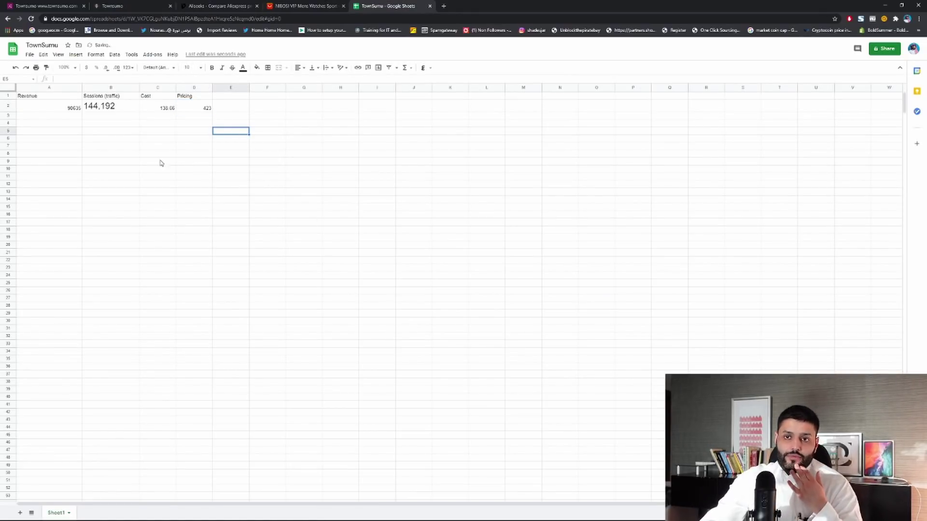
click(153, 110)
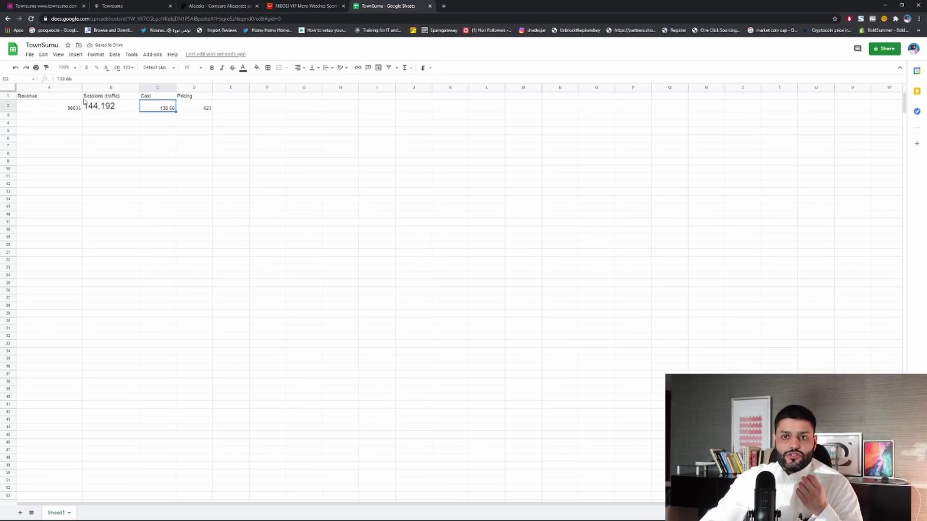
click(89, 110)
click(69, 109)
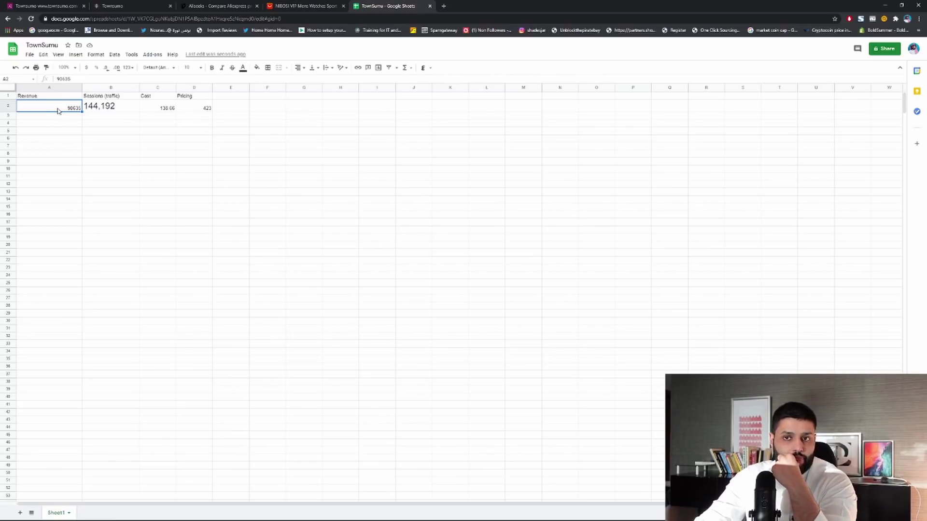
click(198, 109)
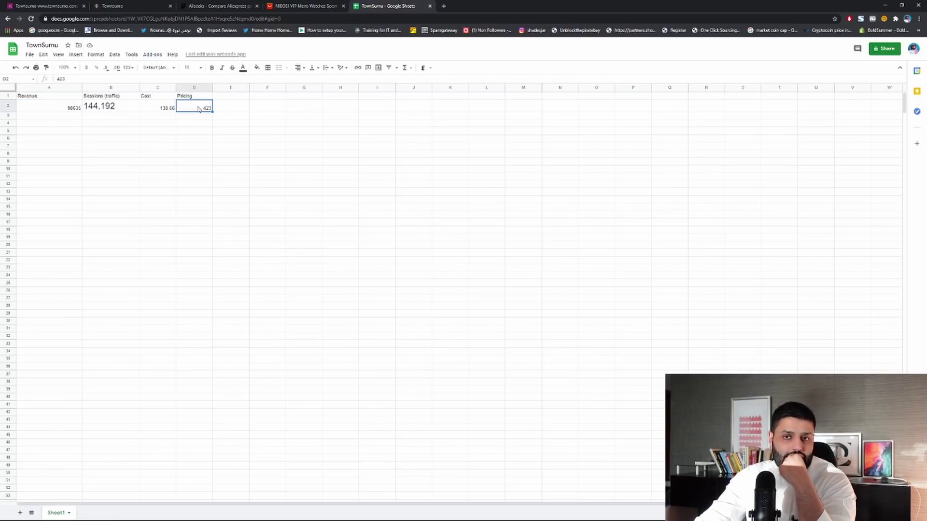
Enter the heading Orders in E6 and calculate revenue divided by pricing in E7 with the formula =A2/D2.
click(235, 141)
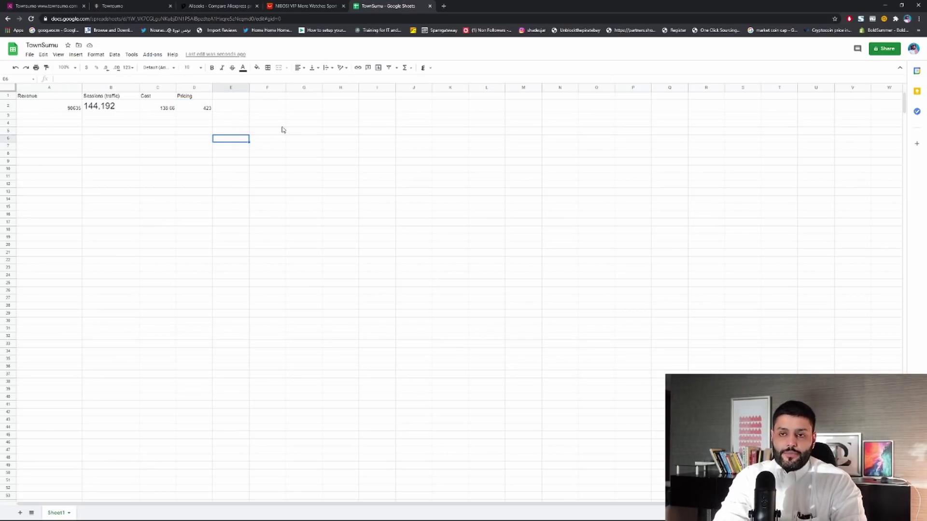
text(Orders)
key(Return)
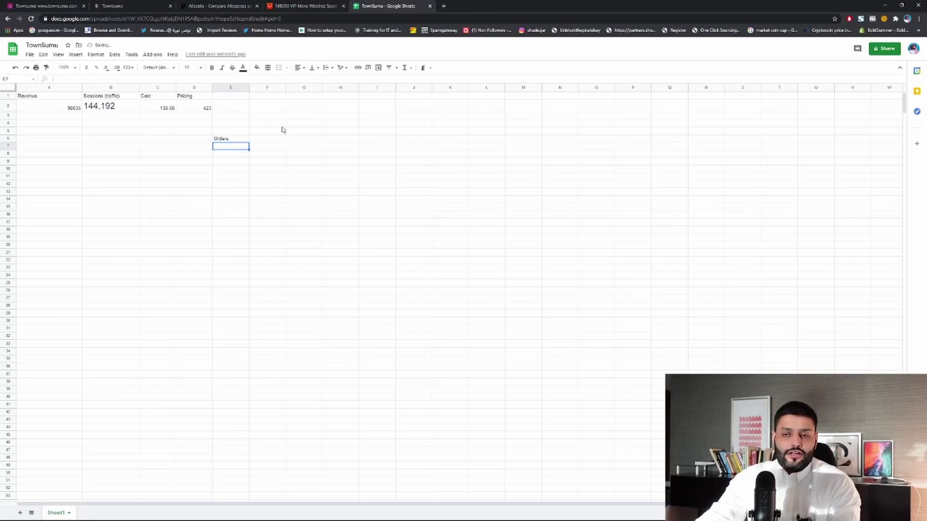
text(=)
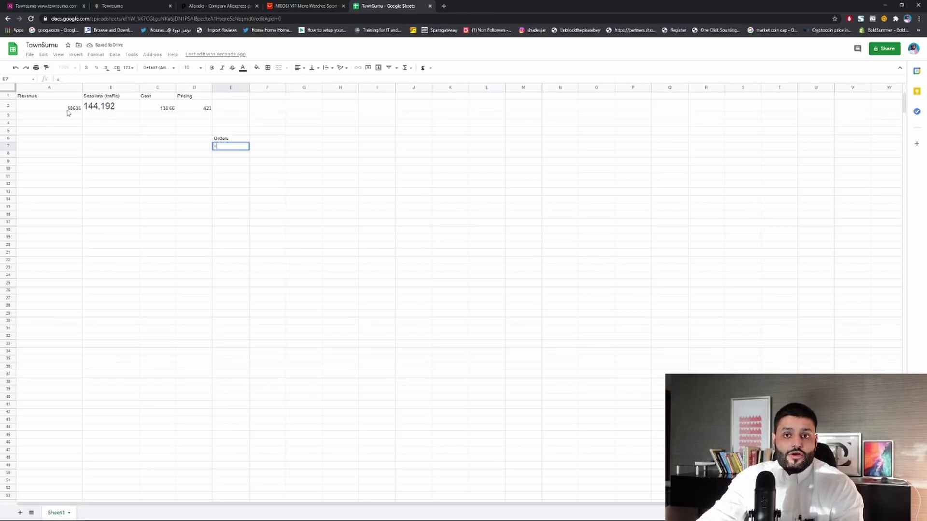
click(67, 109)
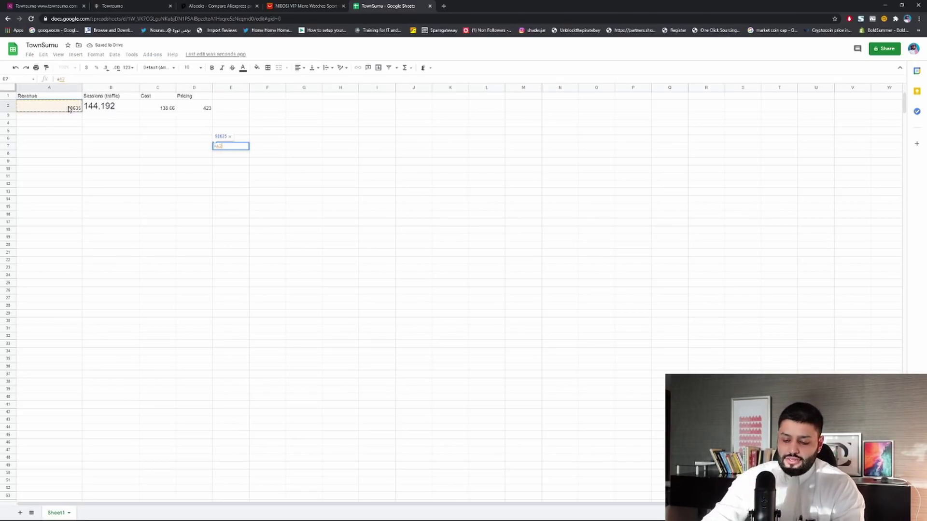
text(/)
click(205, 107)
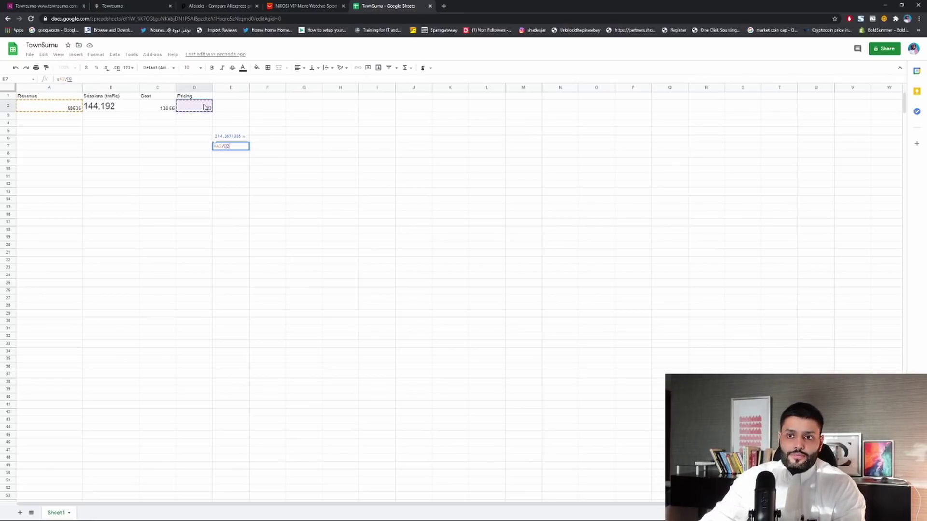
key(Return)
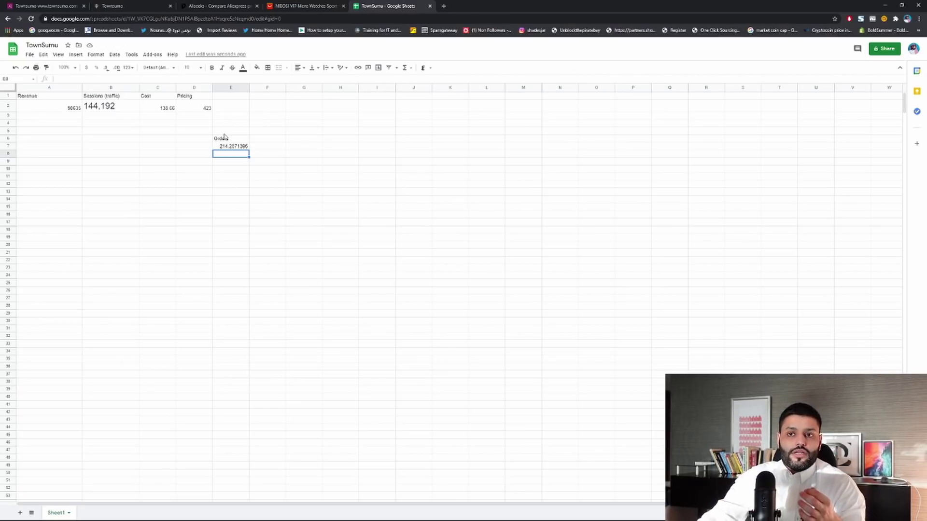
click(59, 103)
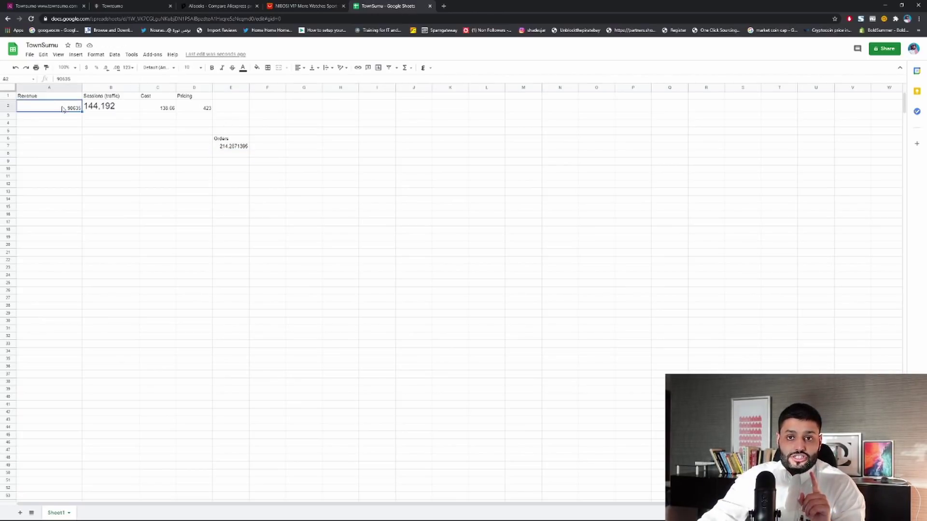
click(230, 147)
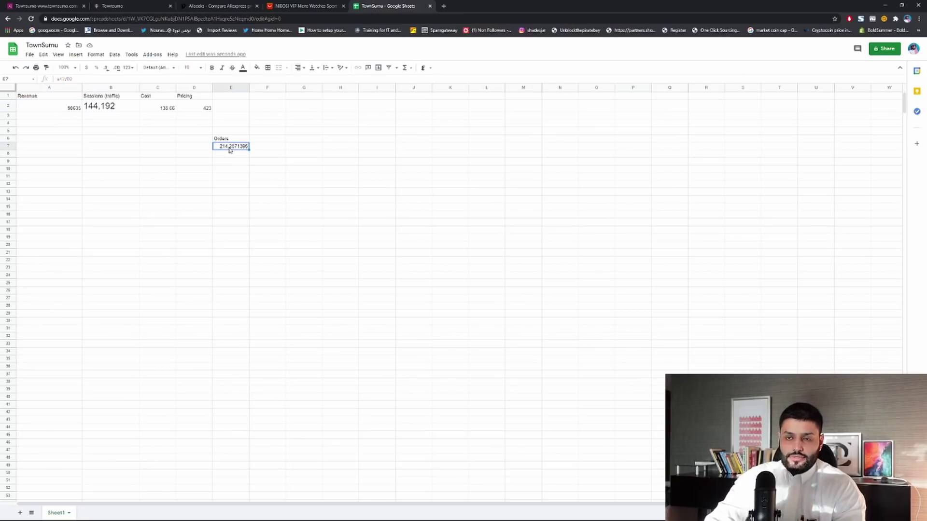
Clear the orders formula from E7 and enter the heading Price in USD in E1.
key(Delete)
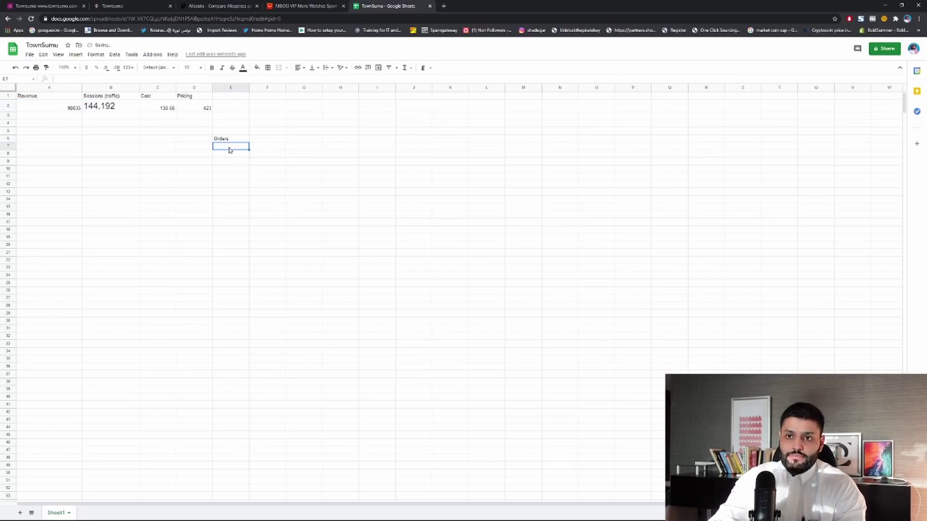
click(202, 107)
click(228, 109)
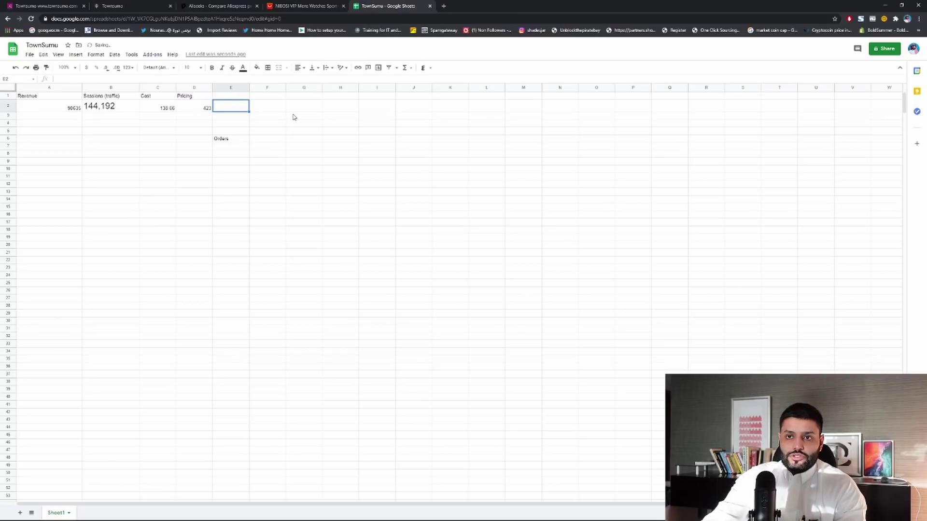
click(239, 97)
text(R)
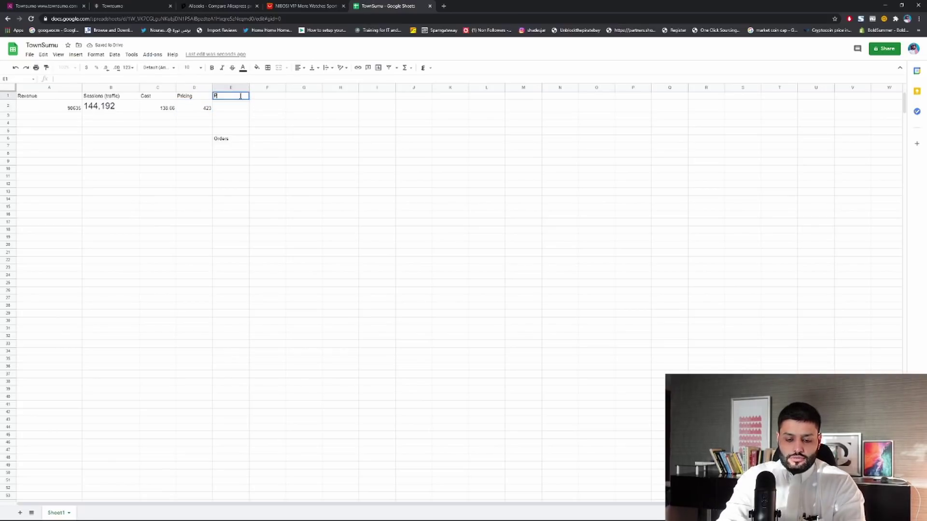
text(rice in USD)
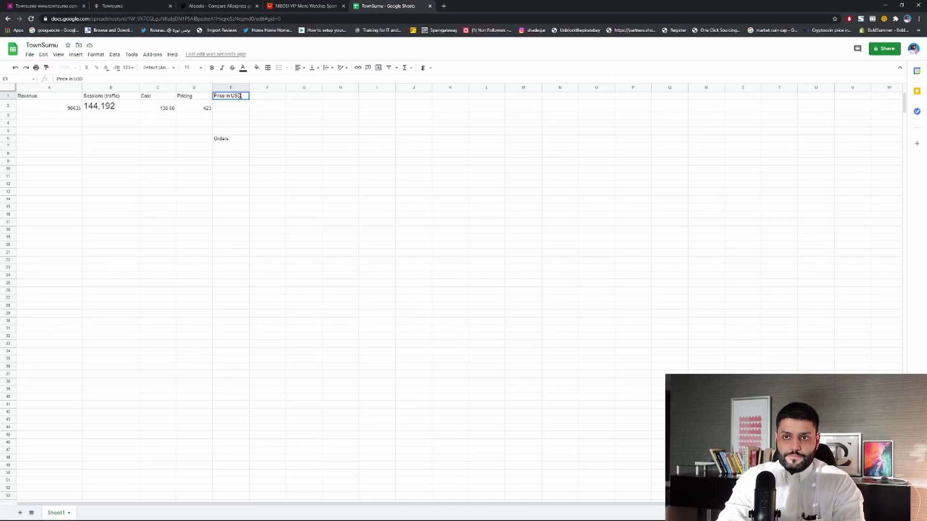
key(Return)
text(=)
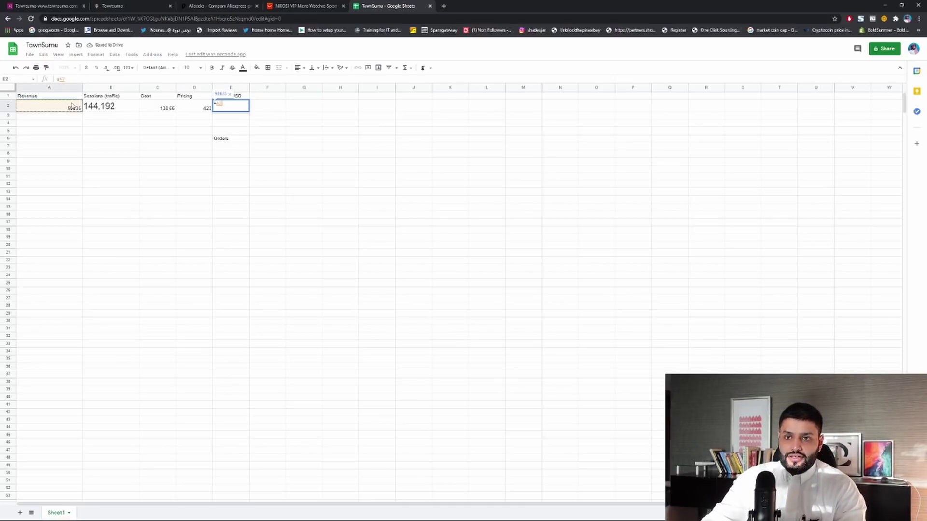
text(/)
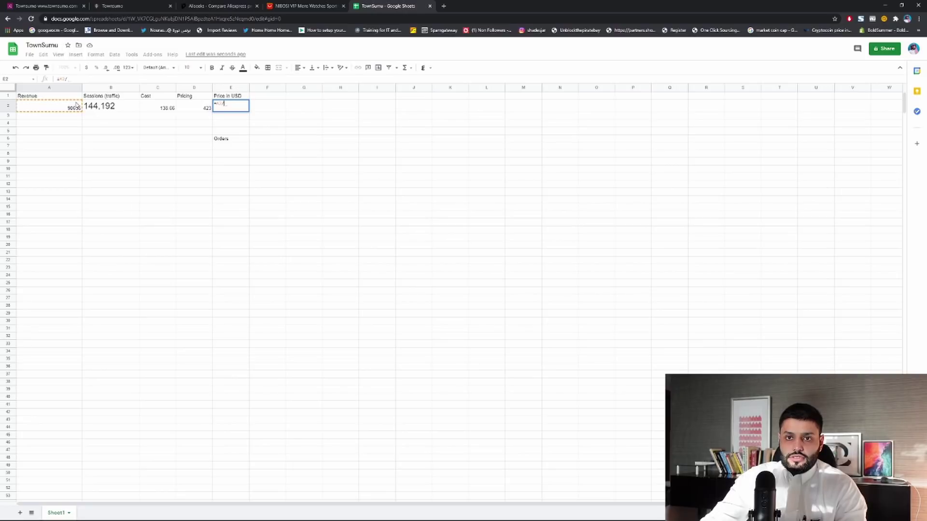
key(BackSpace)
key(BackSpace)
key(BackSpace)
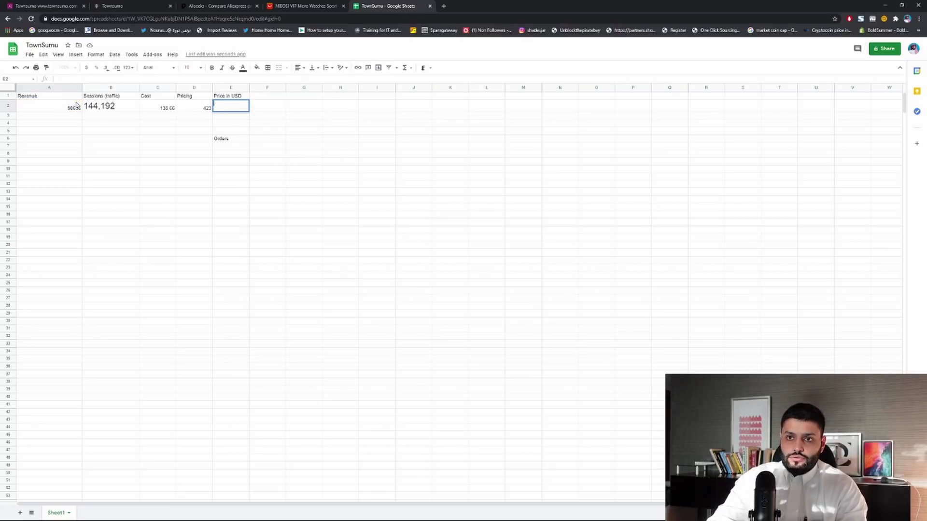
Enter a formula in E2 that multiplies the pricing value by 3.75, =D2*3.75.
click(195, 109)
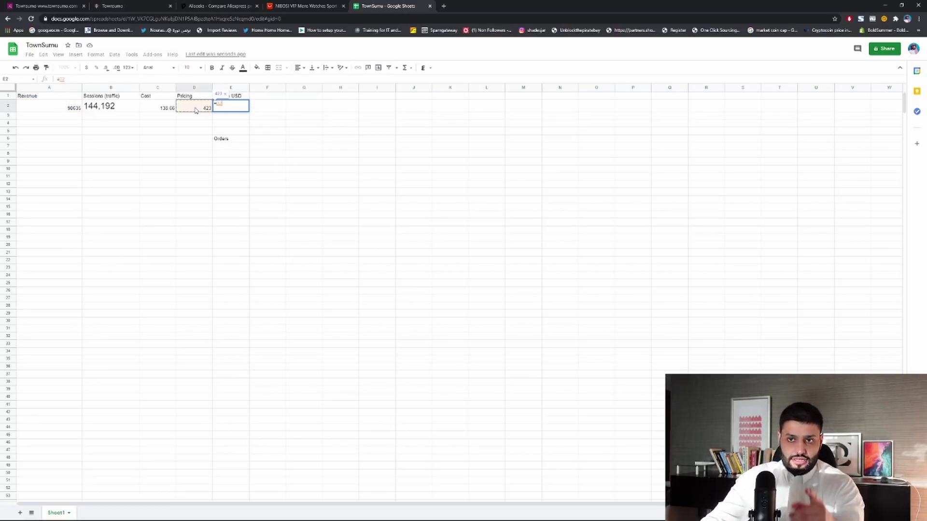
text(*)
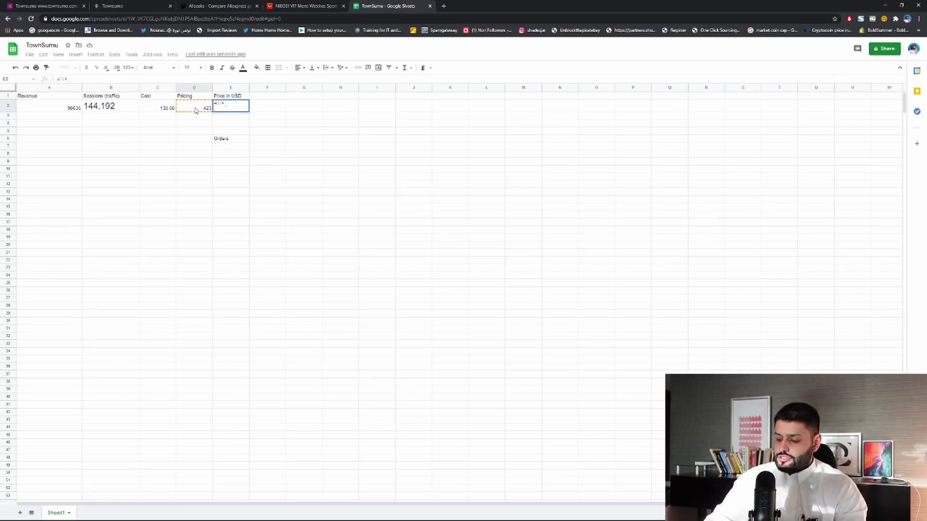
text(3.75)
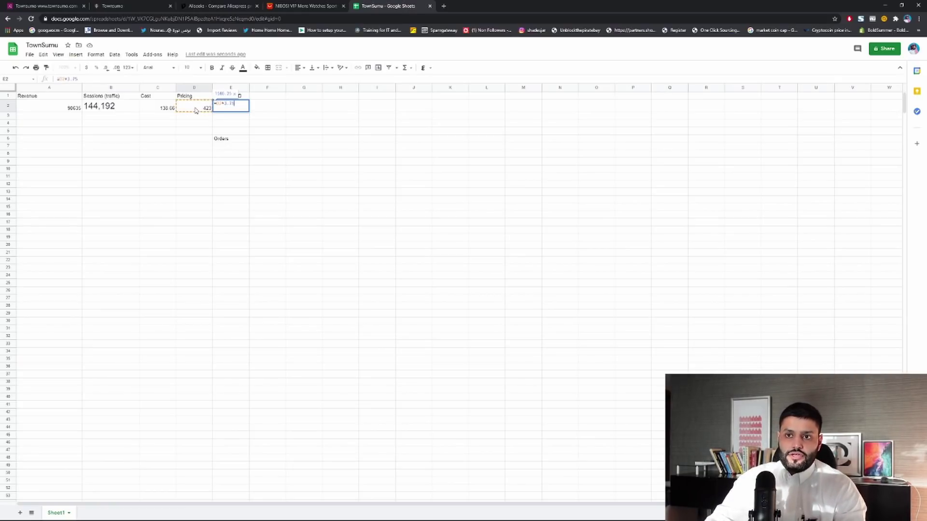
key(Return)
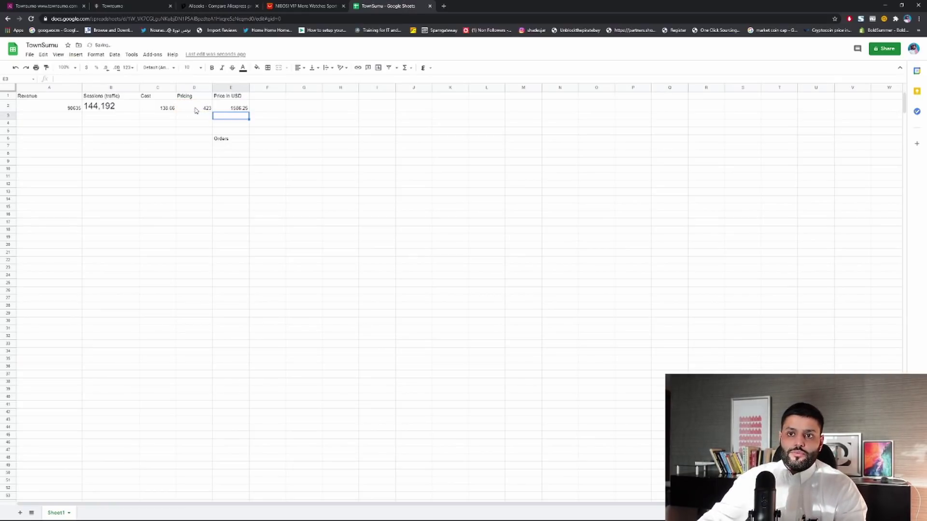
Correct the Price in USD formula in E2 so it divides the pricing value by 3.75, =D2/3.75.
click(235, 110)
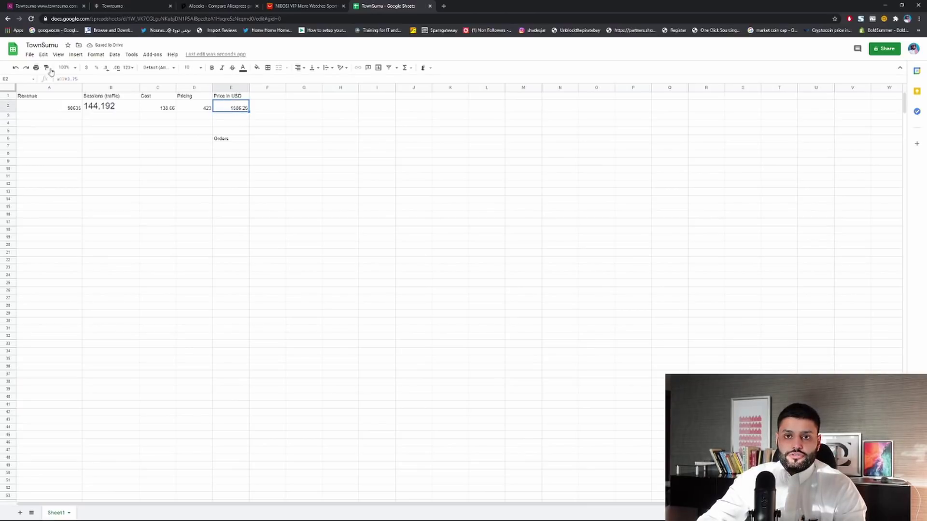
click(94, 79)
key(BackSpace)
key(BackSpace)
key(BackSpace)
key(BackSpace)
key(BackSpace)
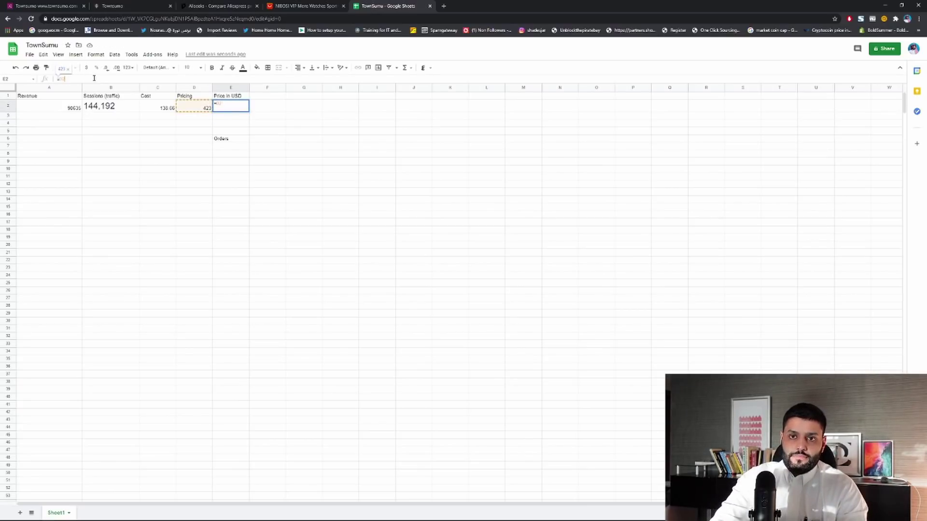
text(/3.75)
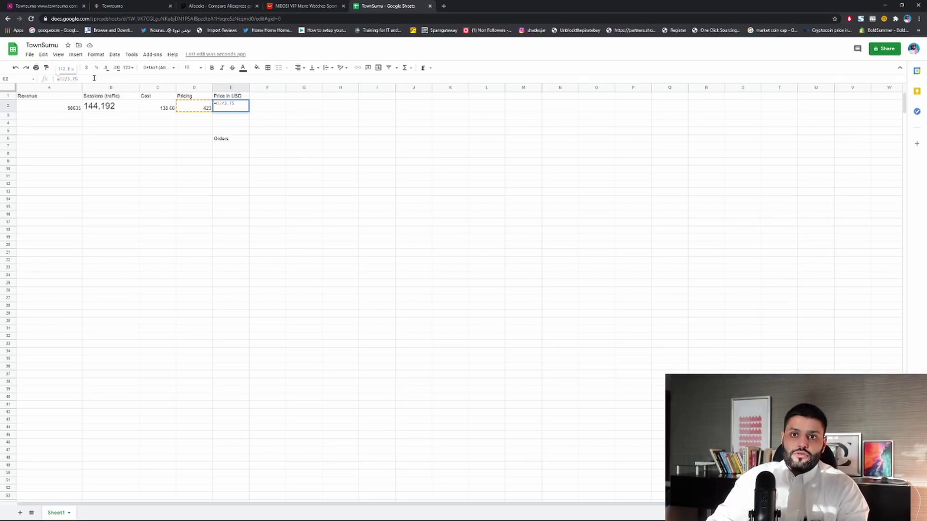
key(Return)
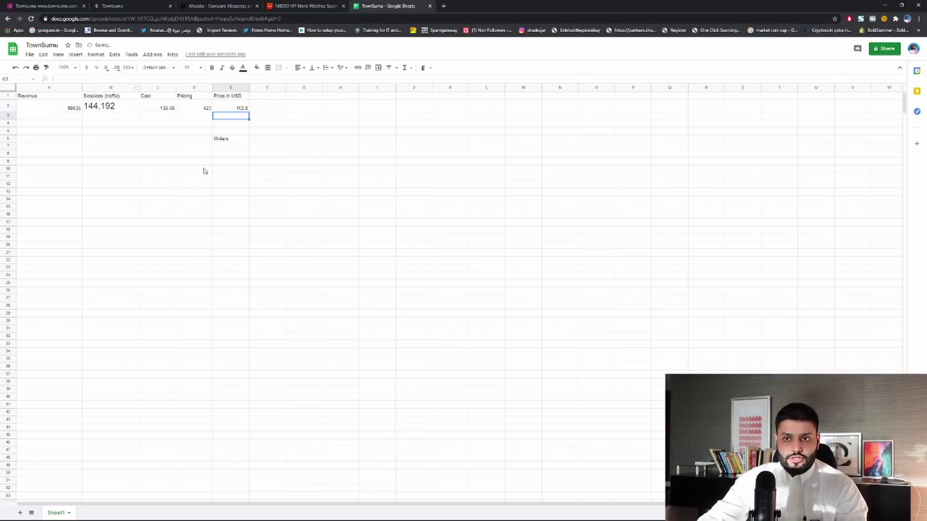
Calculate the orders in E7 as revenue divided by the USD price with =A2/E2, and make the Orders heading in E6 bold.
click(220, 146)
text(=)
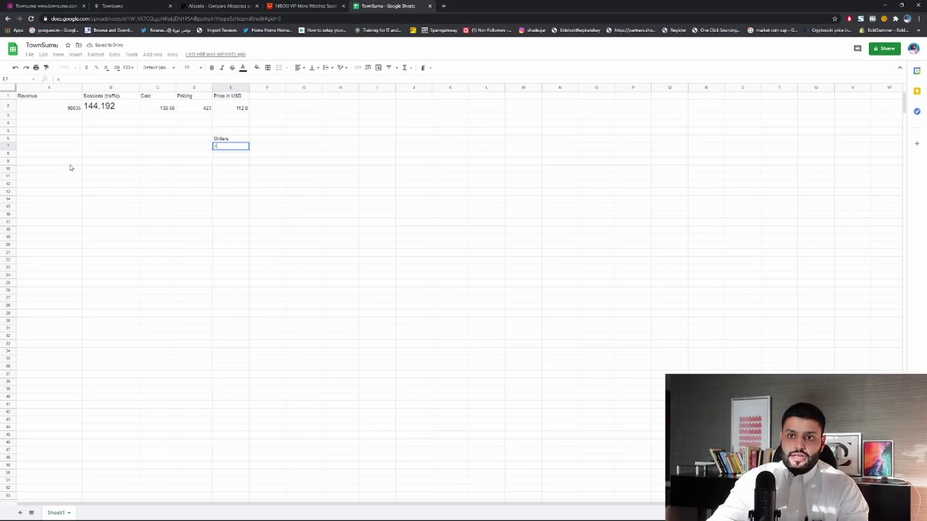
click(27, 109)
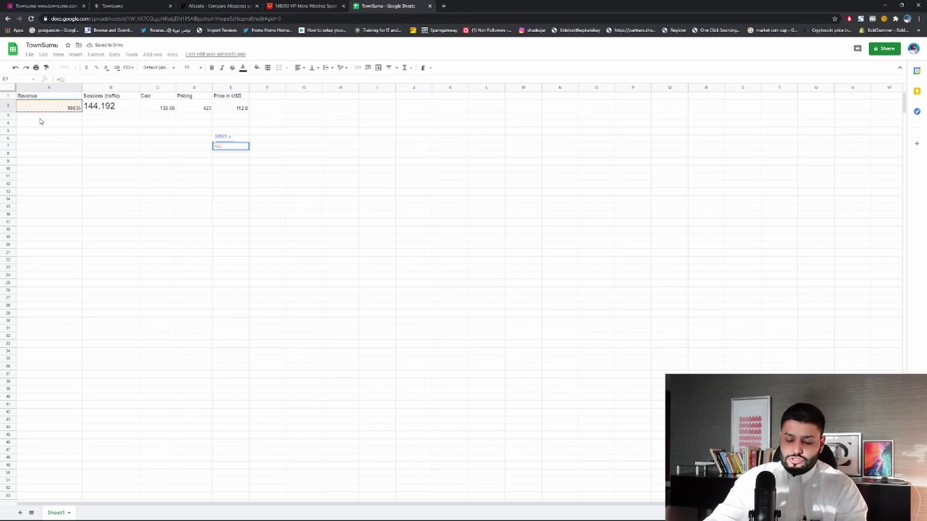
text(/)
click(236, 110)
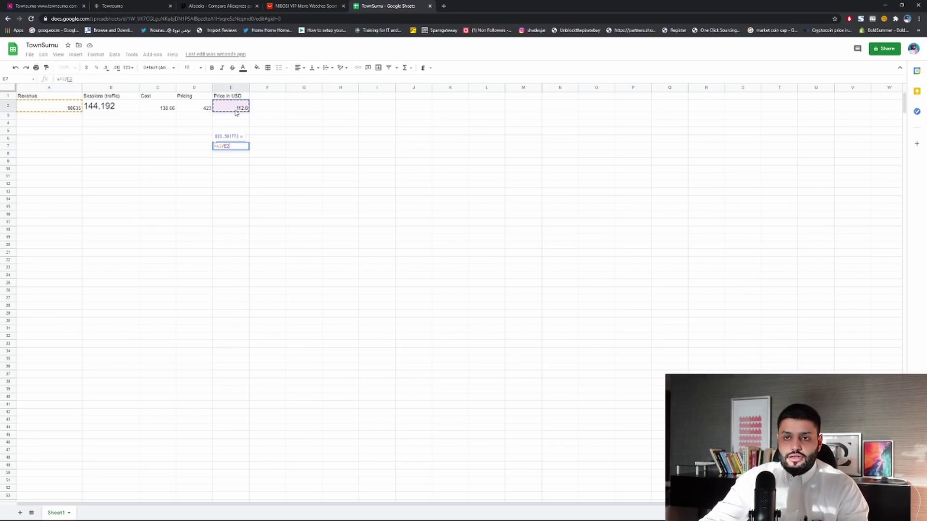
key(Return)
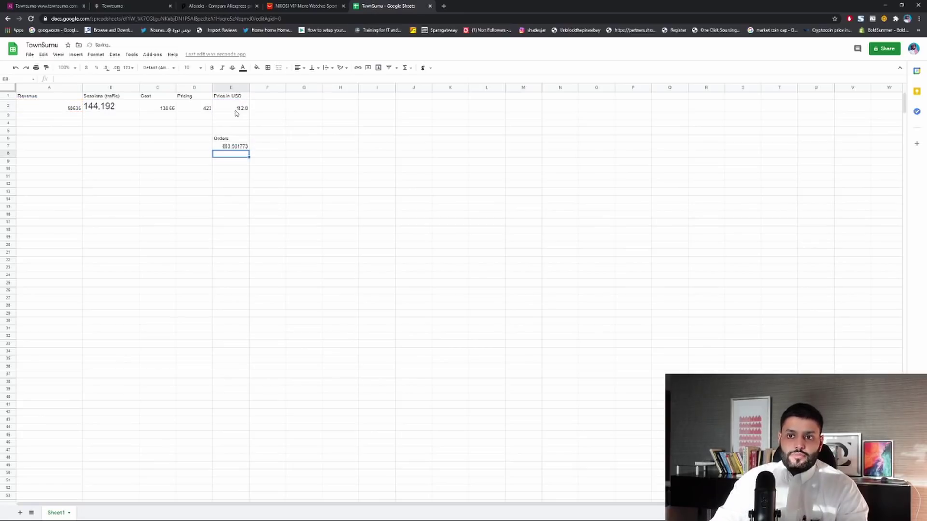
click(229, 139)
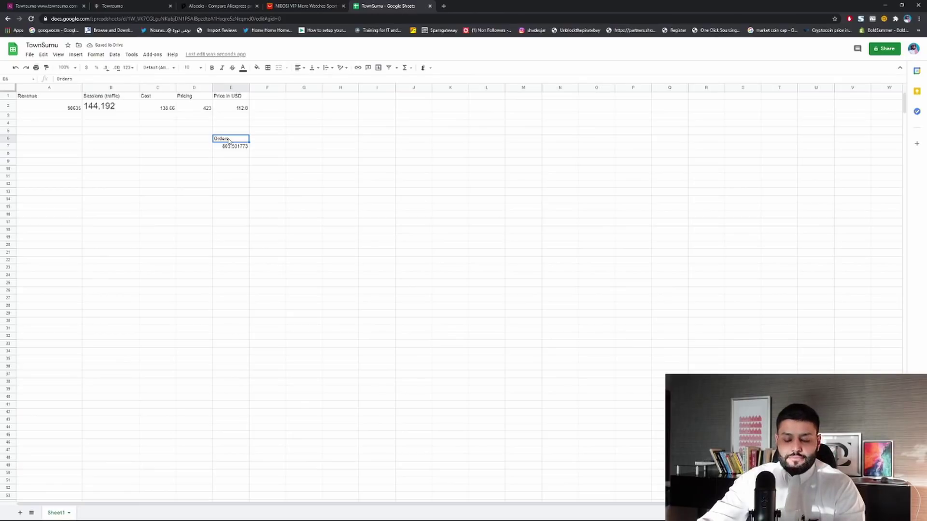
key(ctrl+b)
Apply the Currency (rounded) number format to the orders value in E7.
click(235, 146)
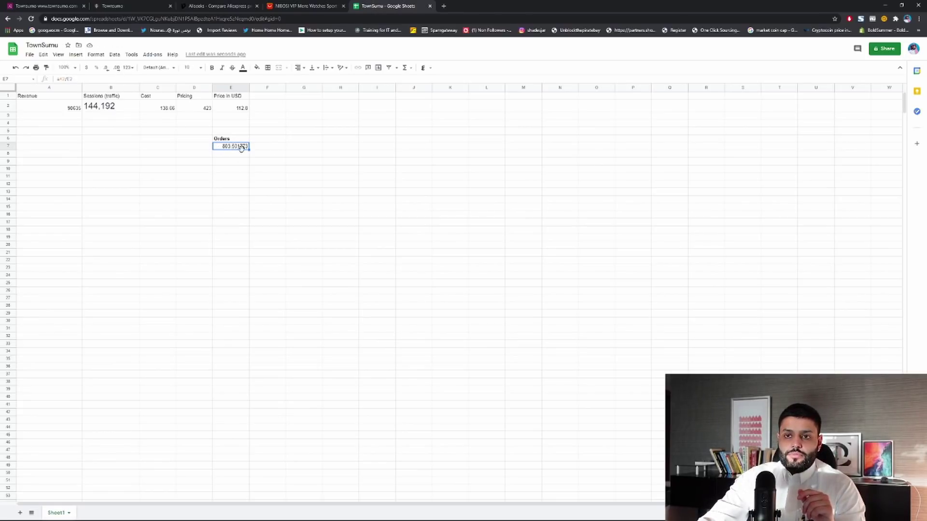
click(96, 54)
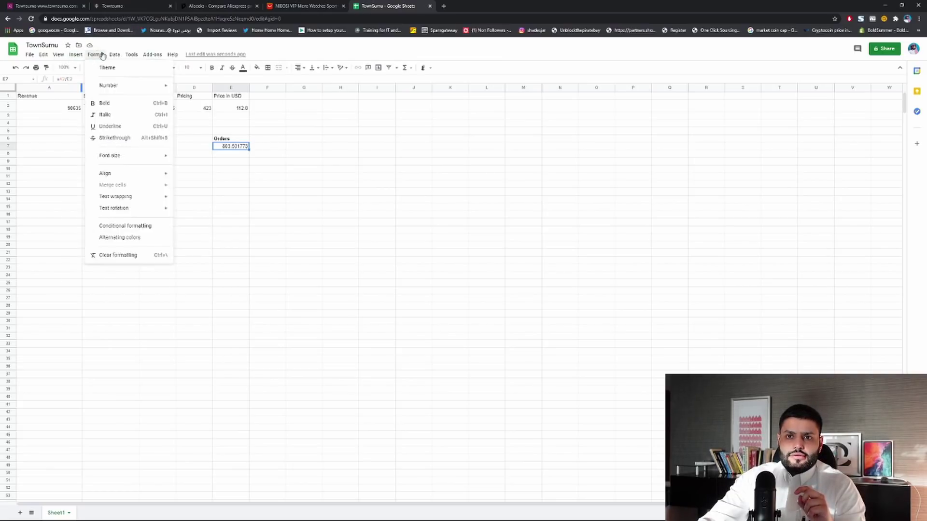
mouse_move(111, 54)
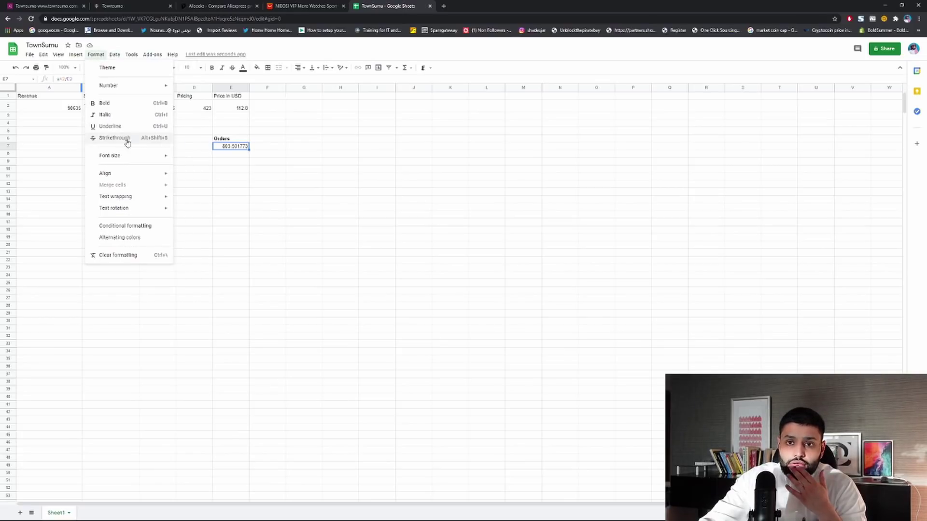
mouse_move(114, 86)
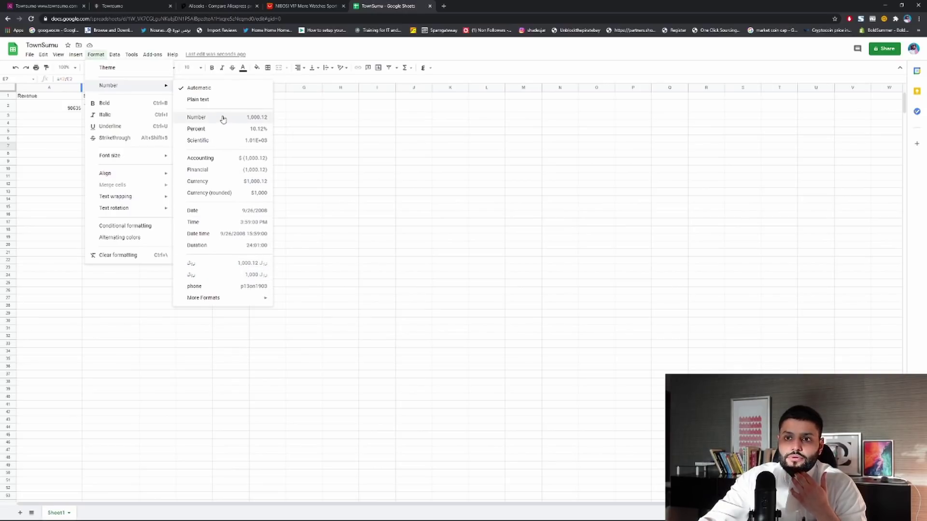
click(223, 193)
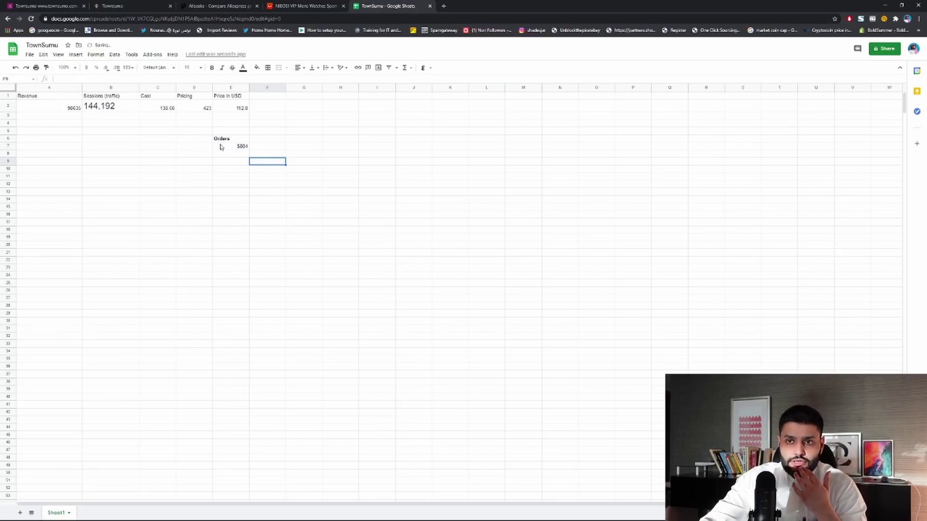
click(120, 171)
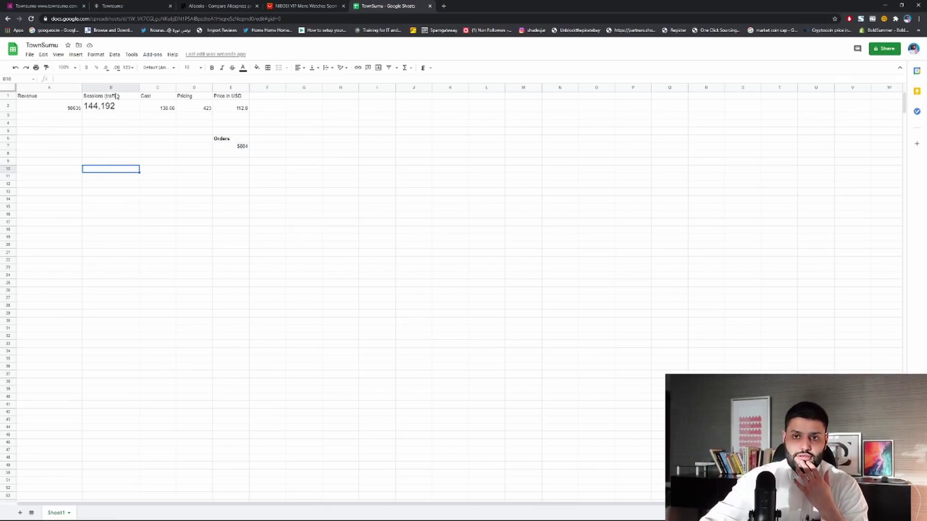
Set the number format of the orders value in E7 back to Automatic.
click(237, 150)
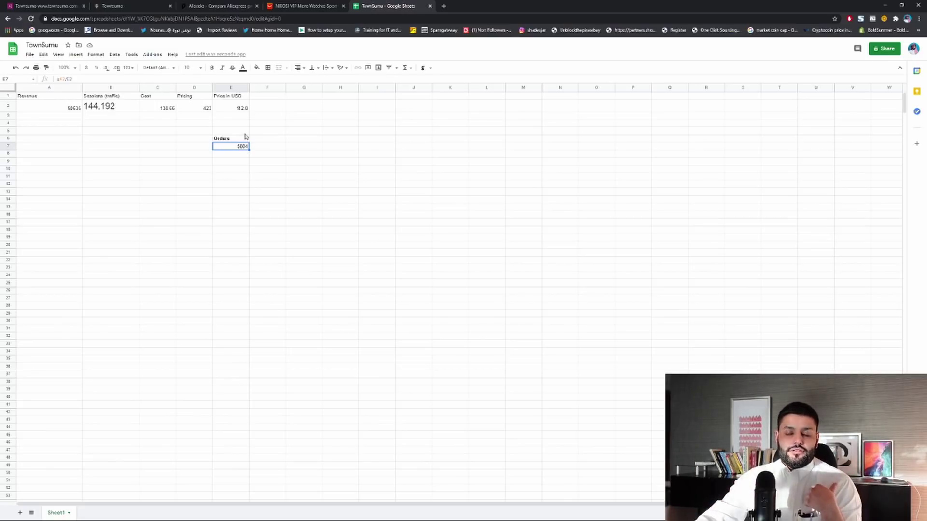
click(99, 53)
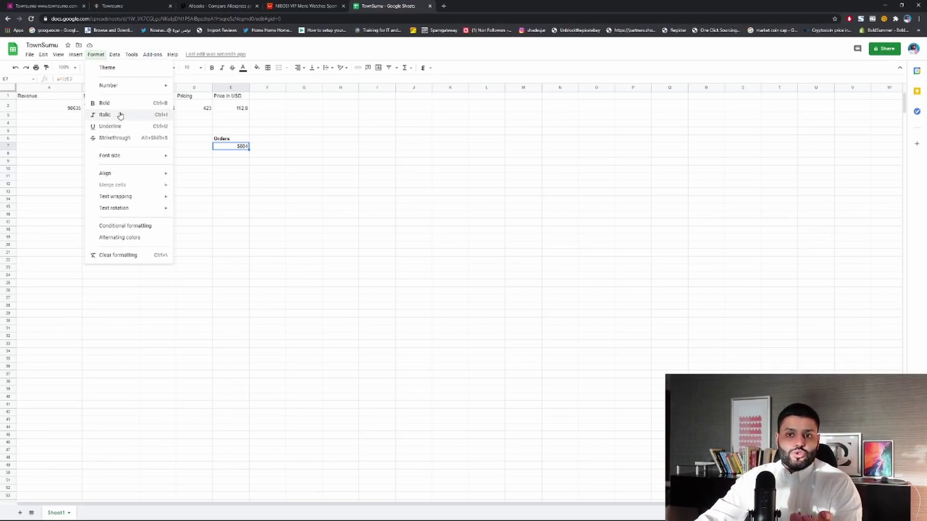
mouse_move(143, 85)
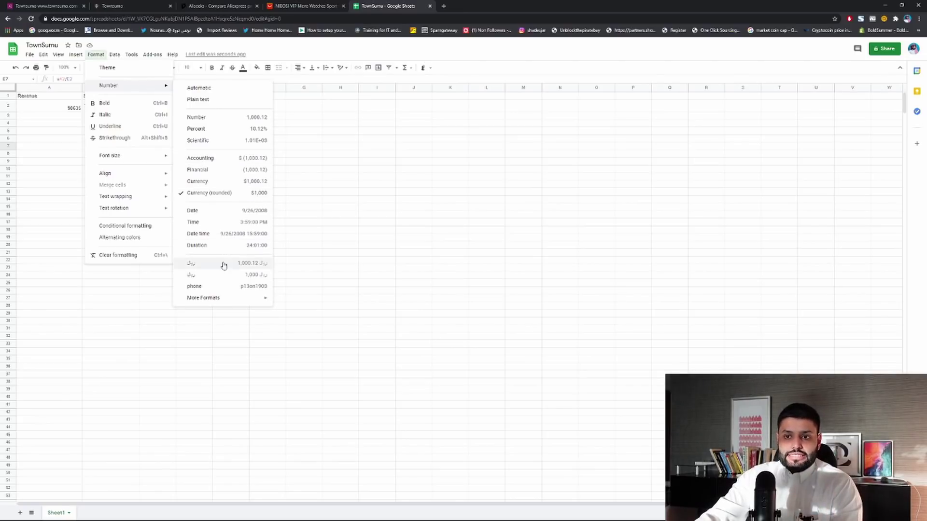
click(227, 90)
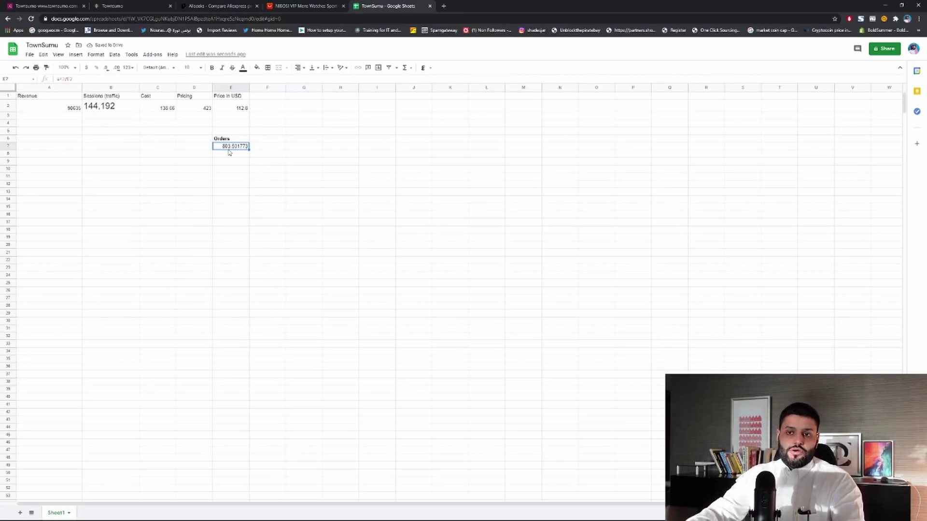
Enter the heading Conversion Rate in F6 beside Orders and widen column F to roughly twice its width.
click(256, 140)
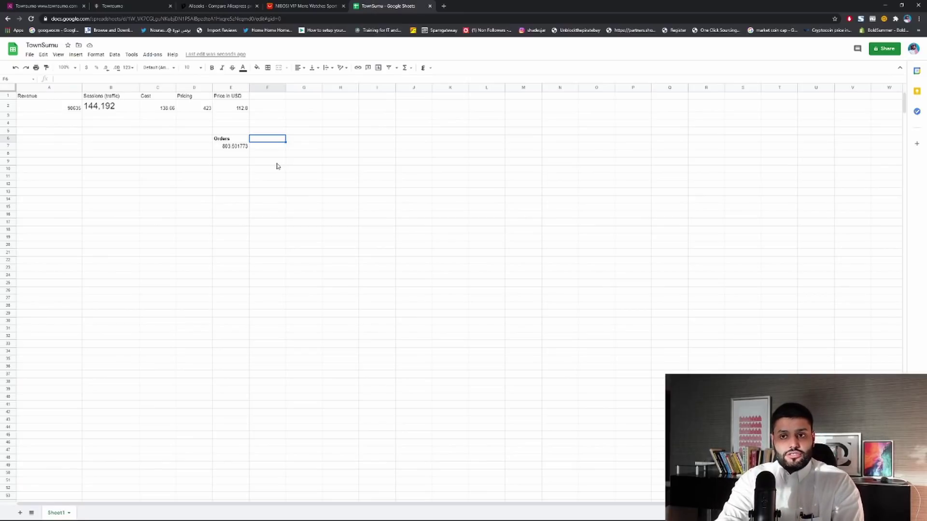
text(Co)
text(on)
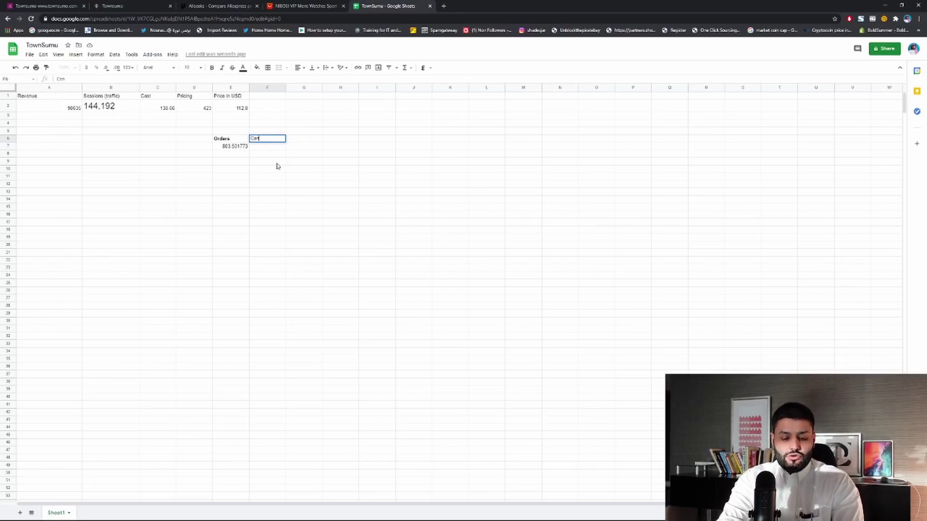
text(version R)
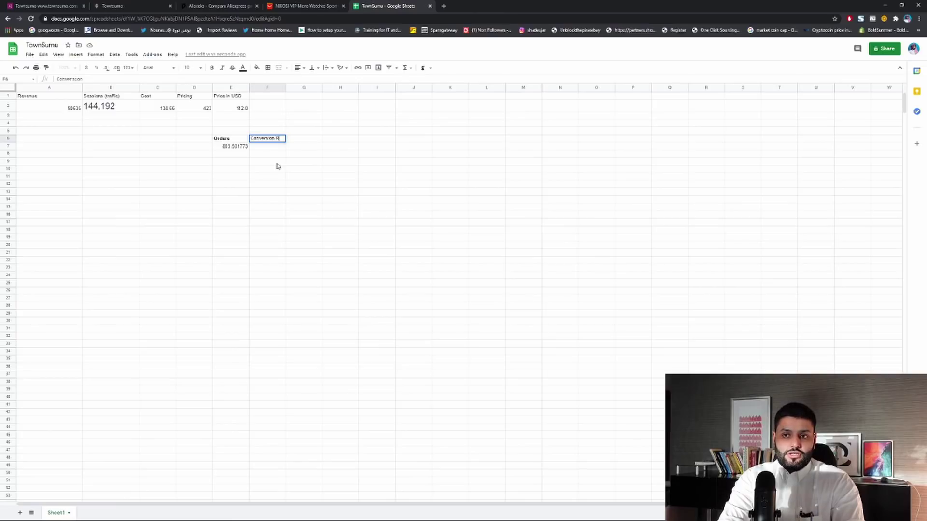
text(ate)
key(Return)
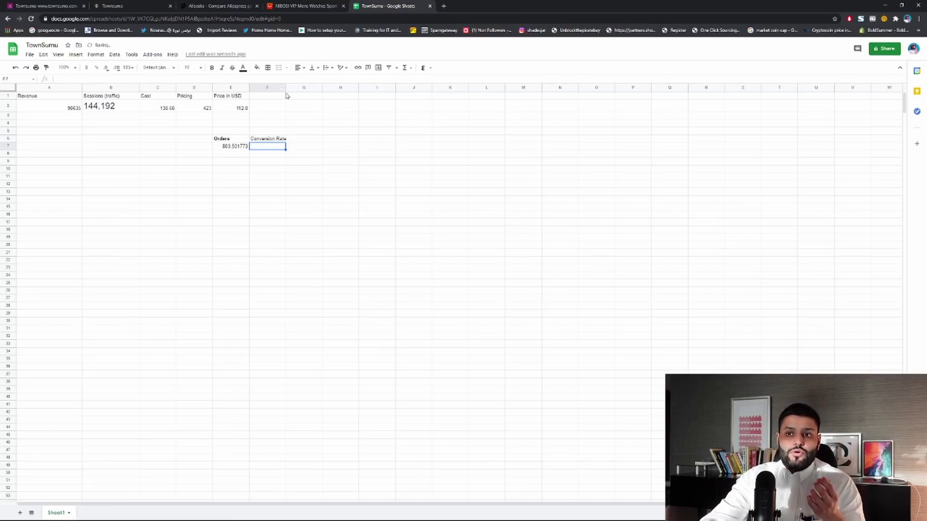
drag(285, 87, 336, 88)
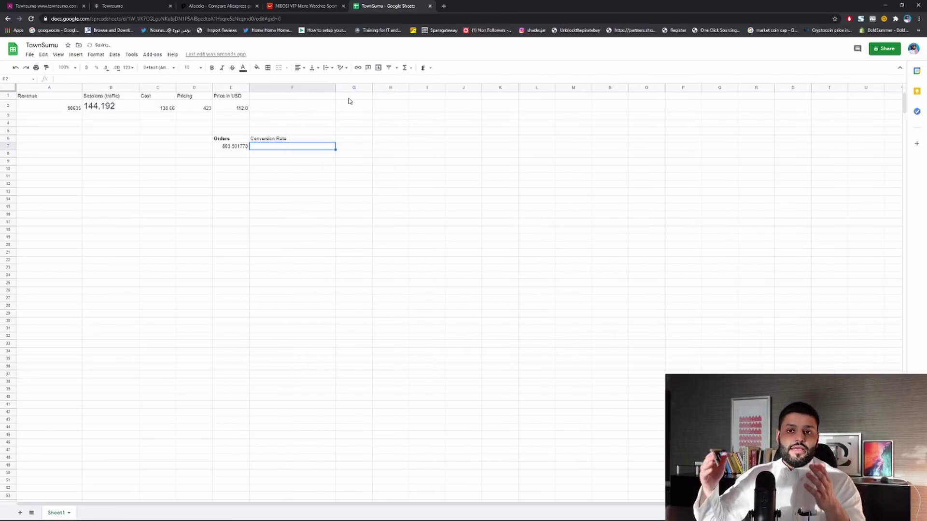
Calculate the conversion rate in F7 as orders divided by sessions with =E7/B2.
click(95, 111)
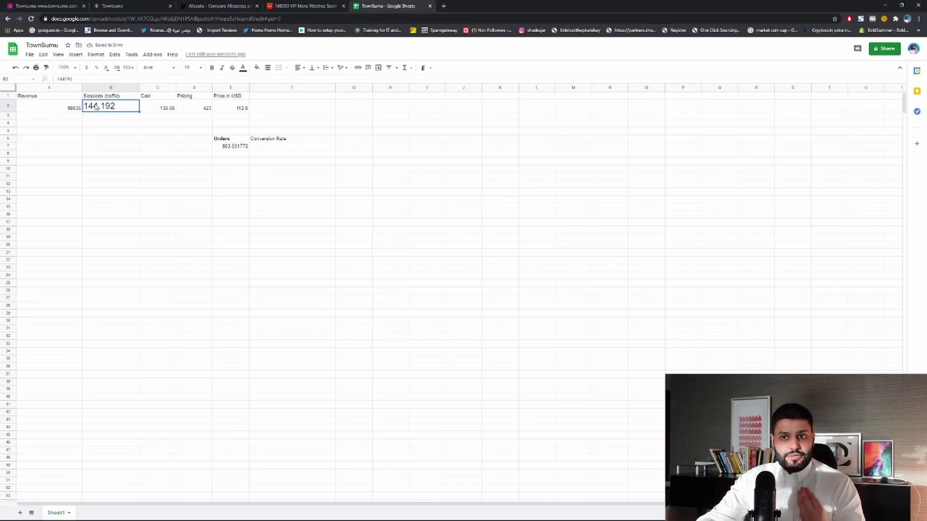
click(219, 148)
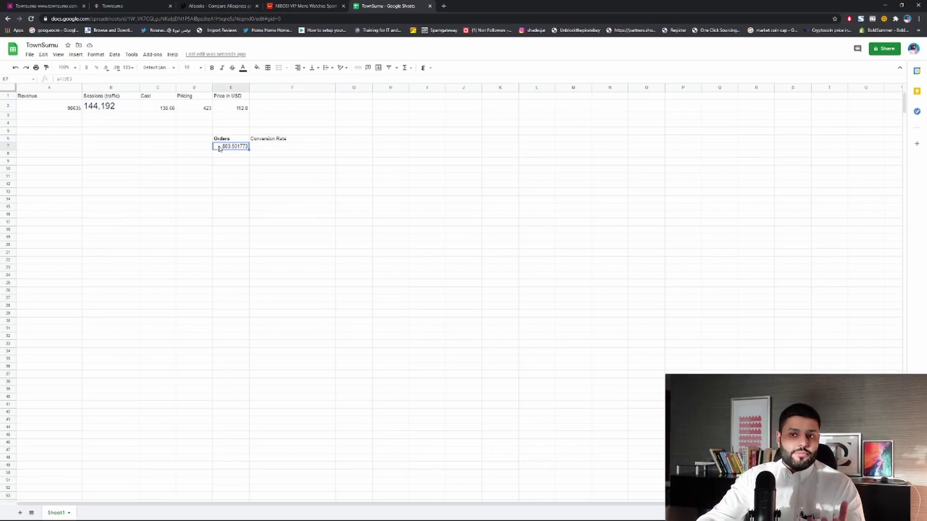
click(117, 109)
click(271, 150)
text(=)
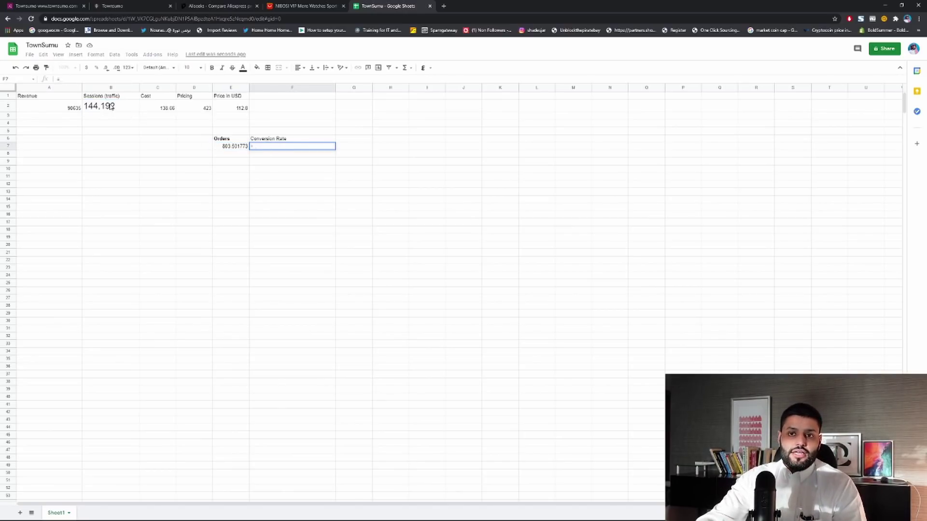
click(226, 148)
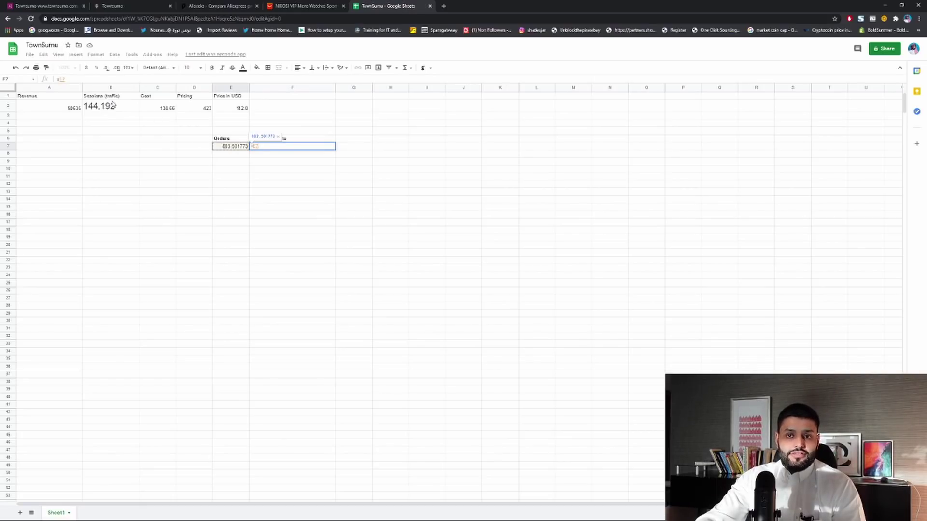
text(/)
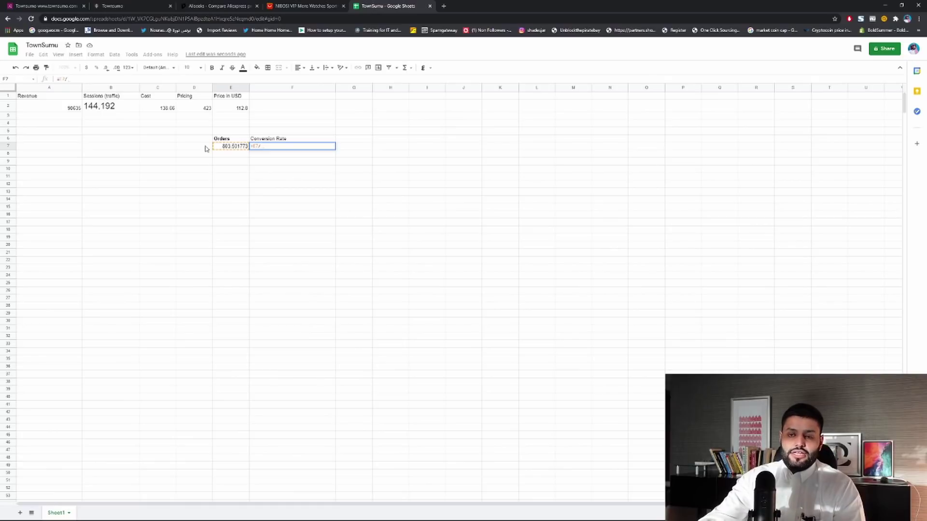
click(100, 109)
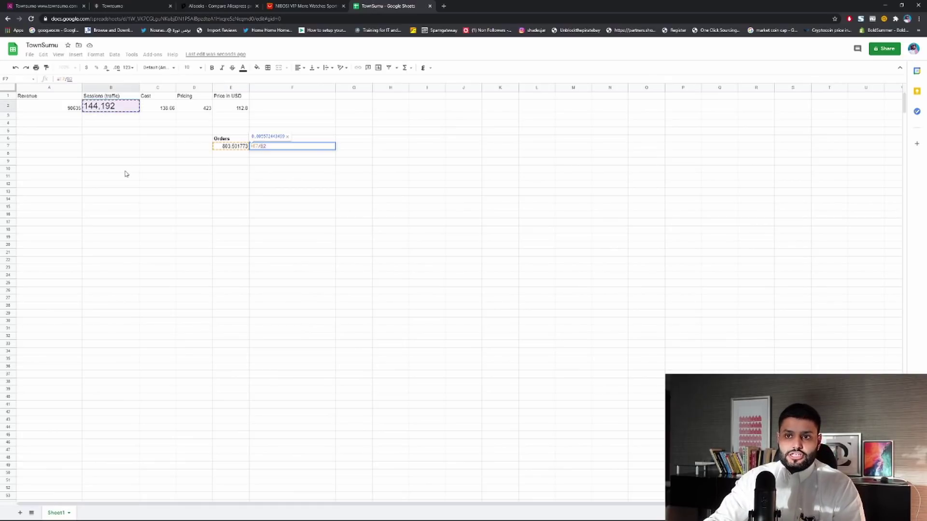
key(Return)
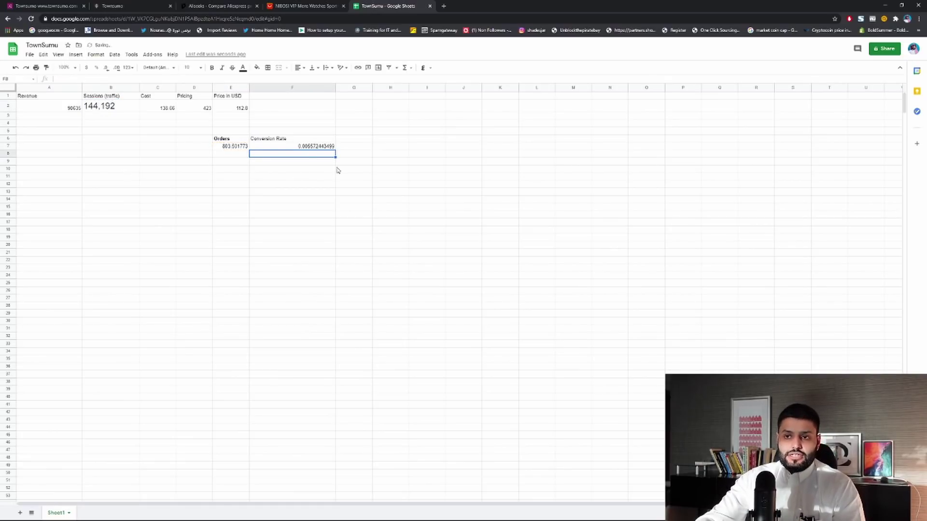
Format the conversion rate value in F7 as a percentage.
click(314, 146)
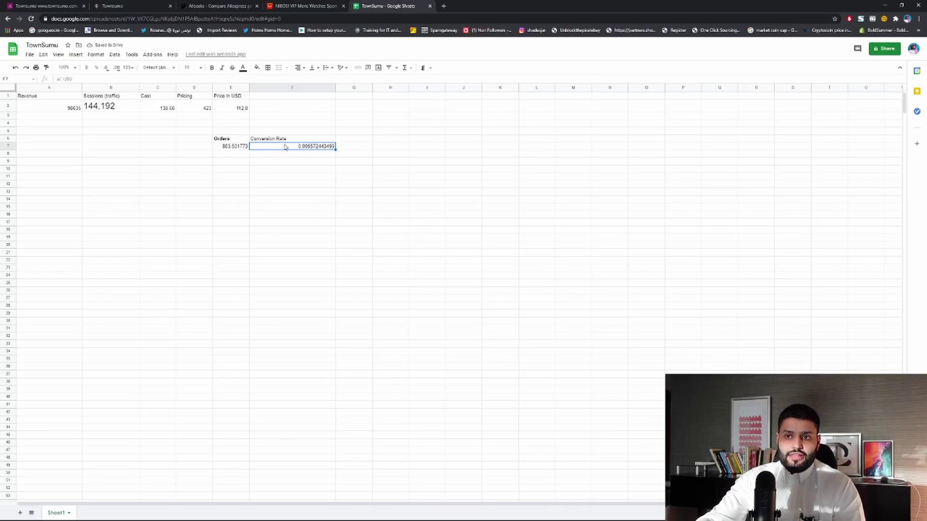
click(96, 68)
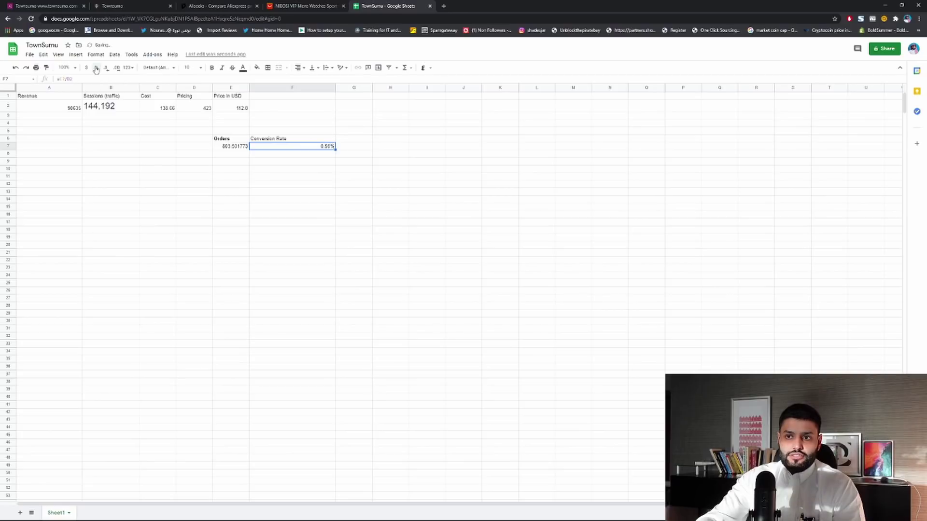
click(315, 159)
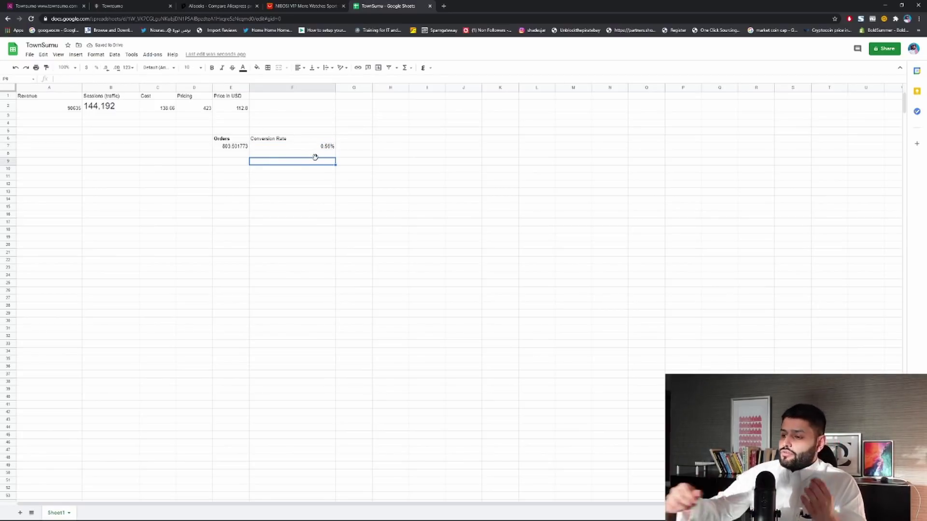
Fill cell G7, beside the conversion rate value, with red.
click(331, 150)
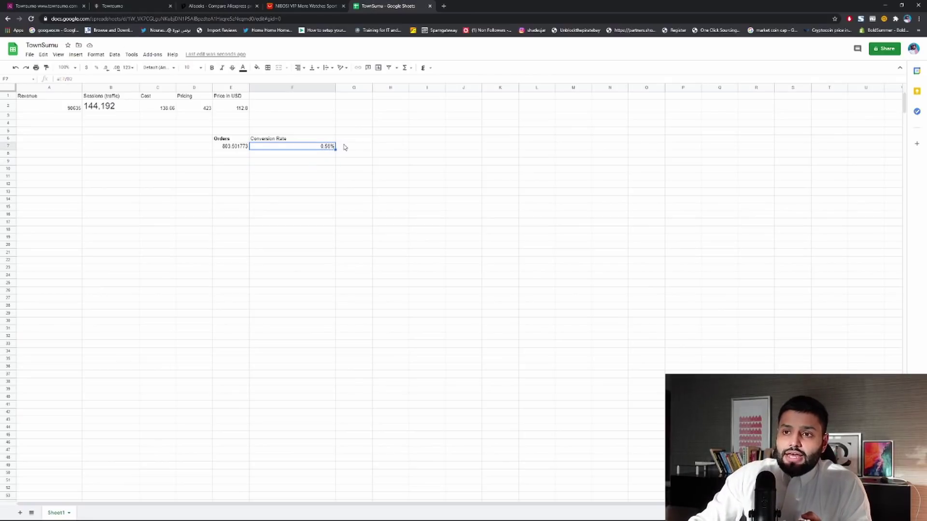
click(344, 147)
click(256, 68)
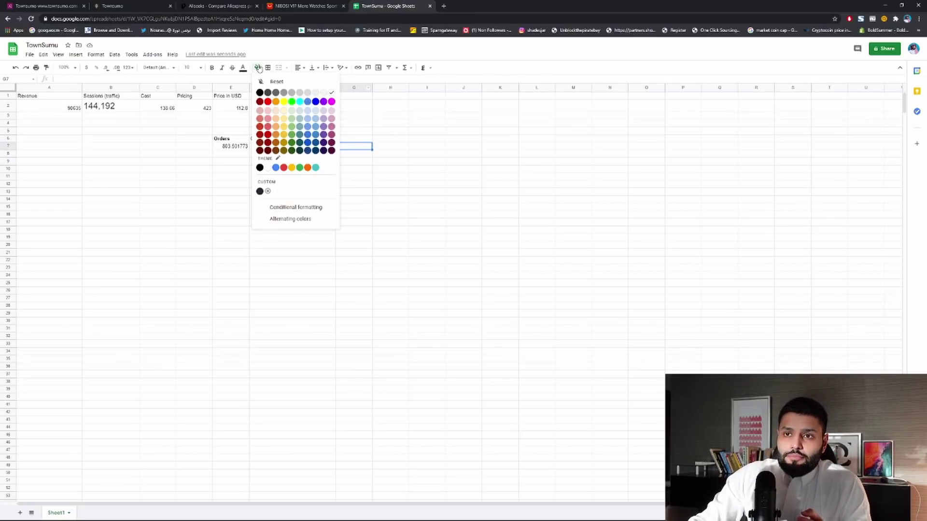
click(268, 103)
click(374, 160)
click(355, 139)
click(357, 150)
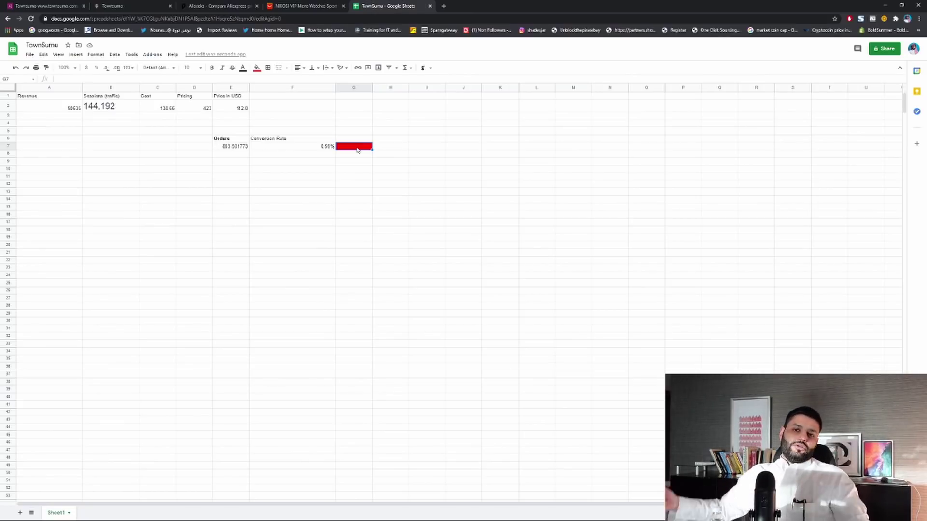
Switch to the Townsumo store page, review the watch's offer and specification section, and return to the TownSumo sheet.
click(130, 6)
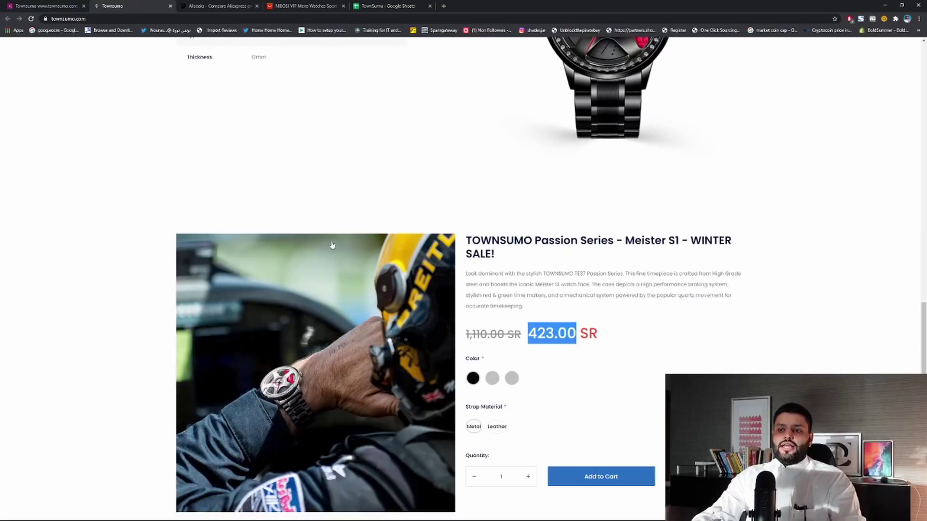
scroll(495, 193, up, 5)
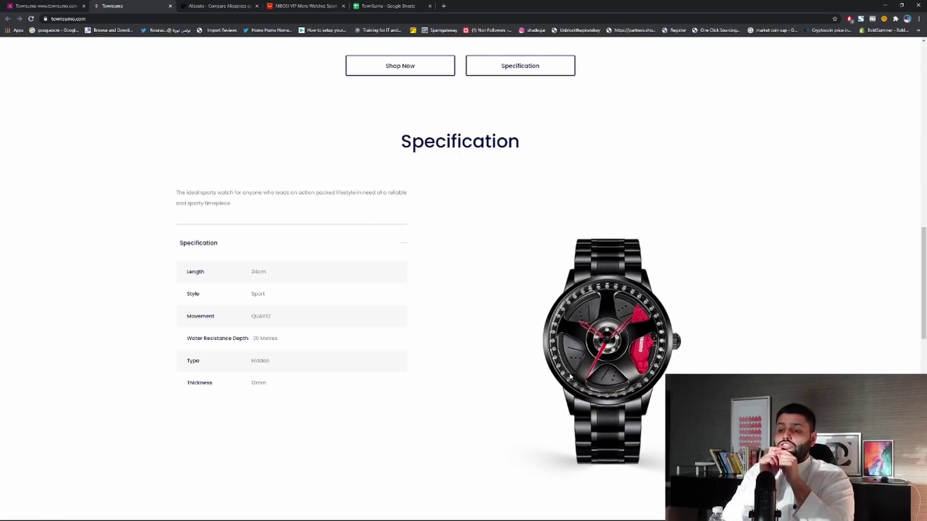
click(397, 6)
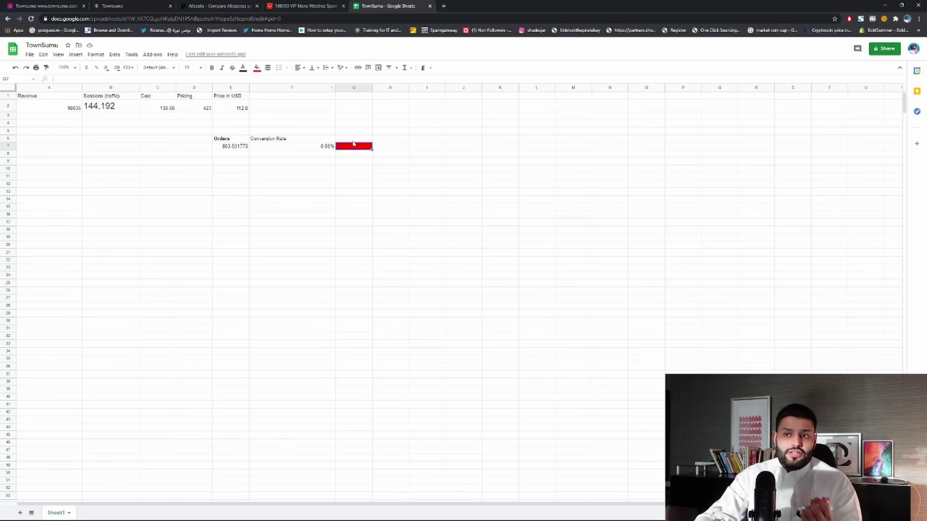
Make the Conversion Rate heading in F6 bold.
click(327, 149)
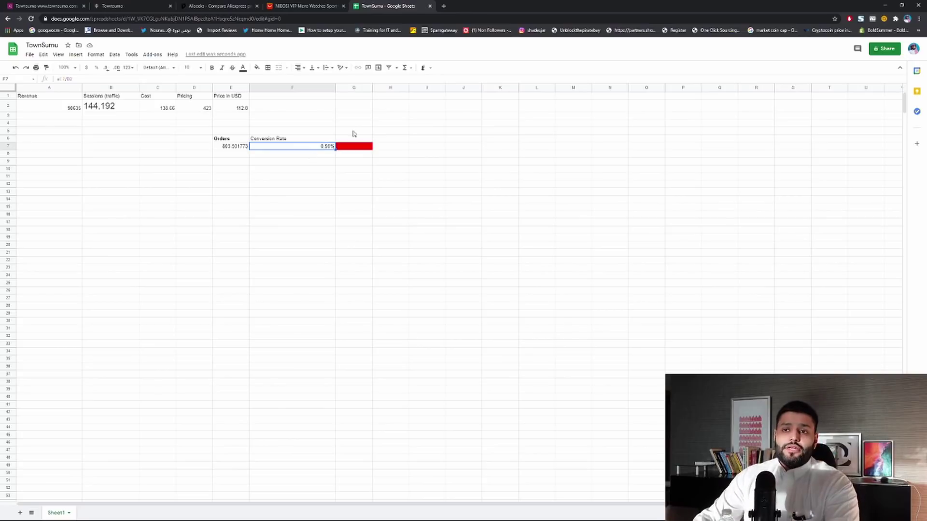
click(296, 141)
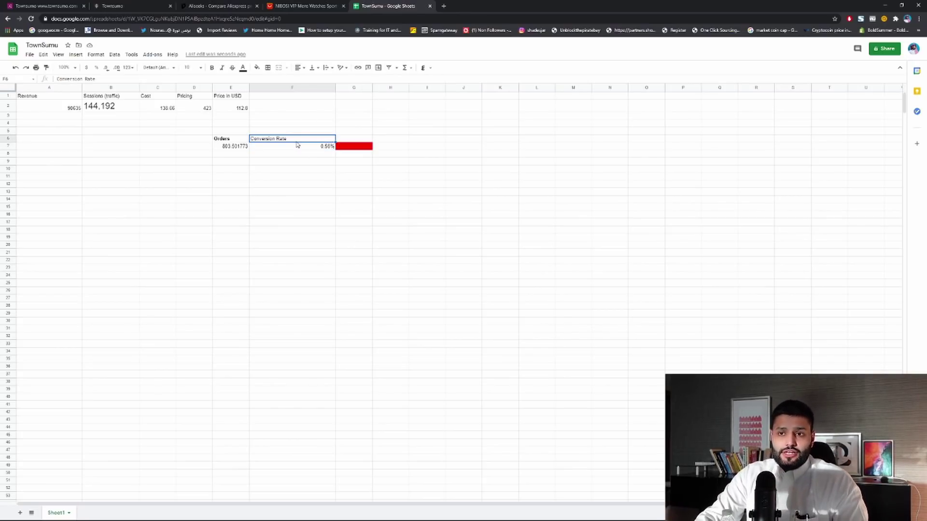
key(ctrl+b)
click(297, 163)
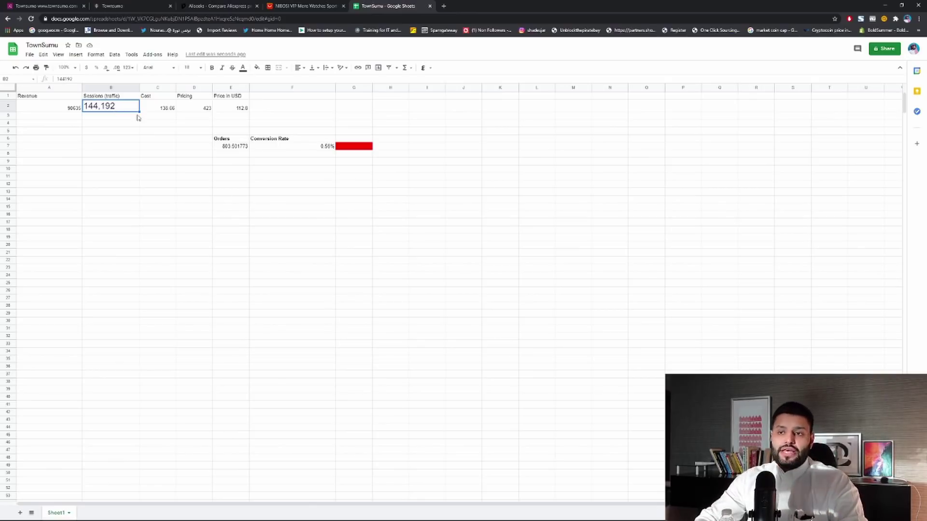
Enter the rates .20, .25 and .30 down column G in cells G11 to G13.
click(364, 178)
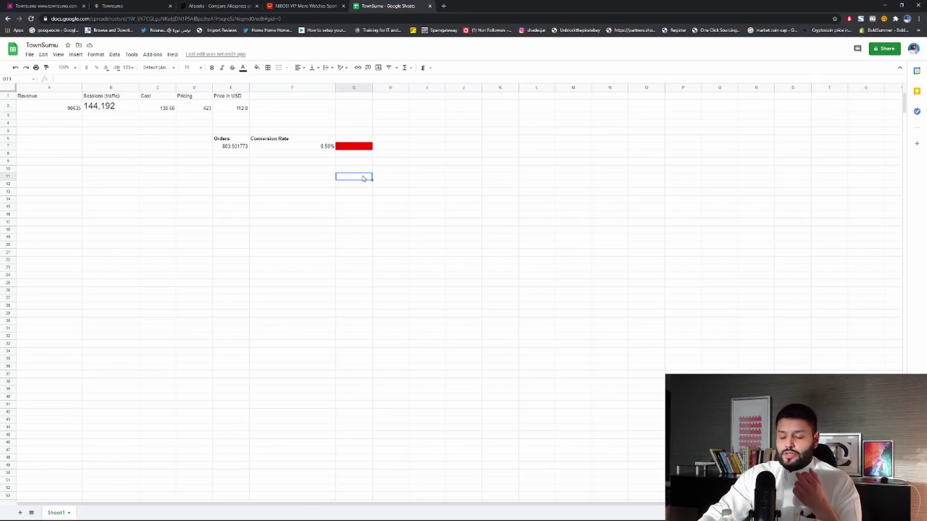
double_click(363, 177)
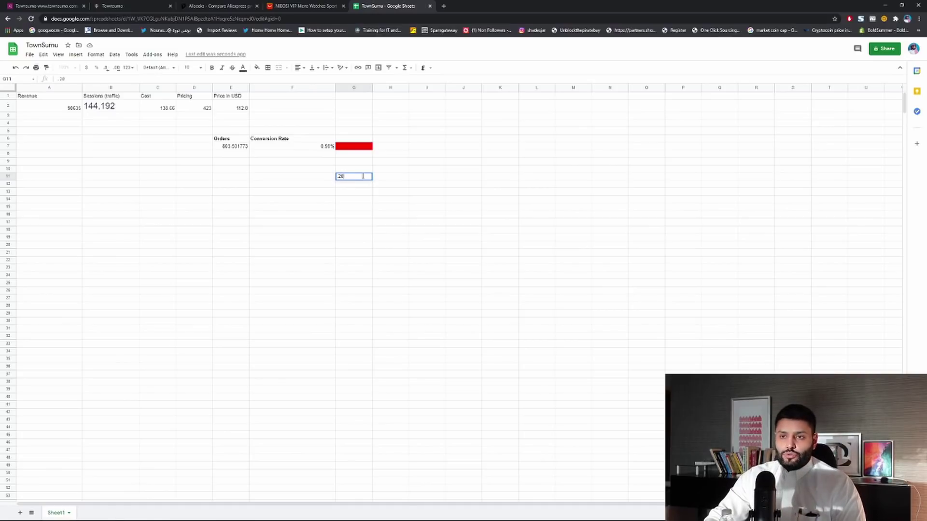
text(20)
key(Return)
text(25)
key(Return)
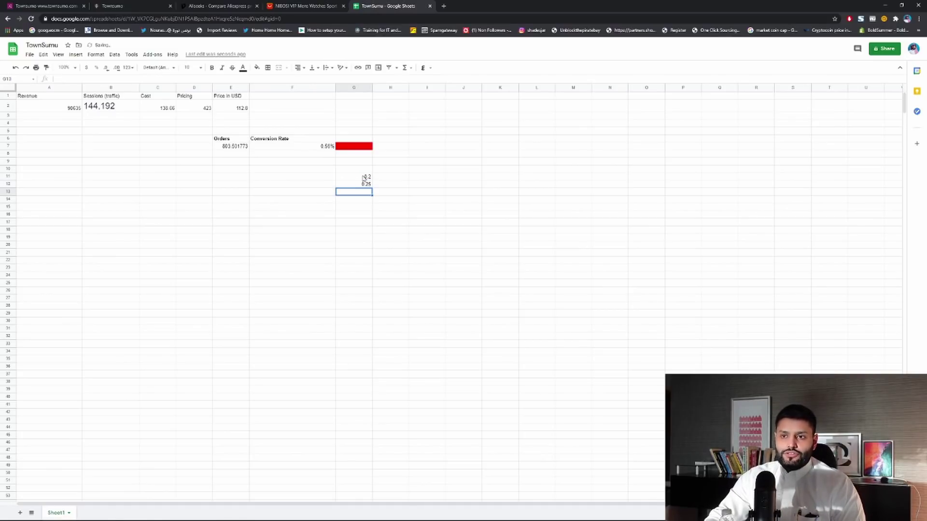
text(30)
key(Return)
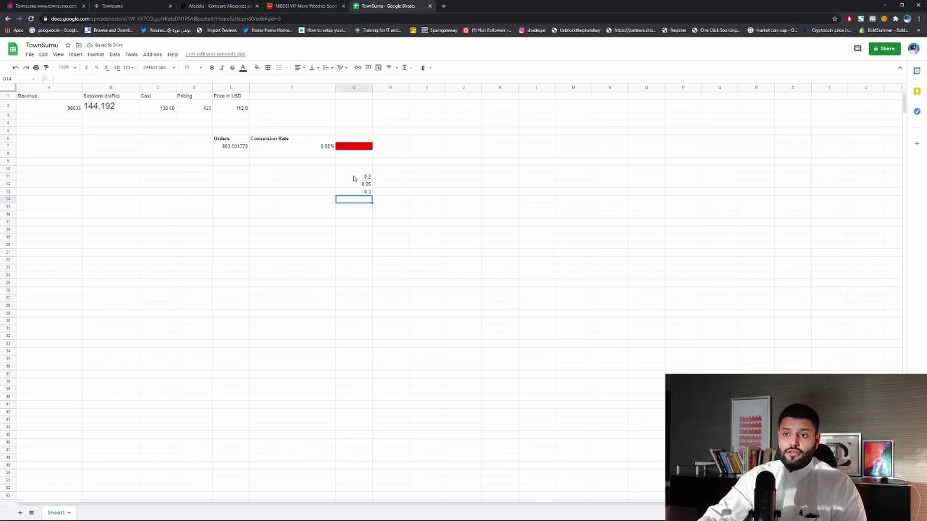
Multiply the sessions by the first rate in H11 with =B2*G11 and copy the formula down to H13.
click(390, 178)
text(=)
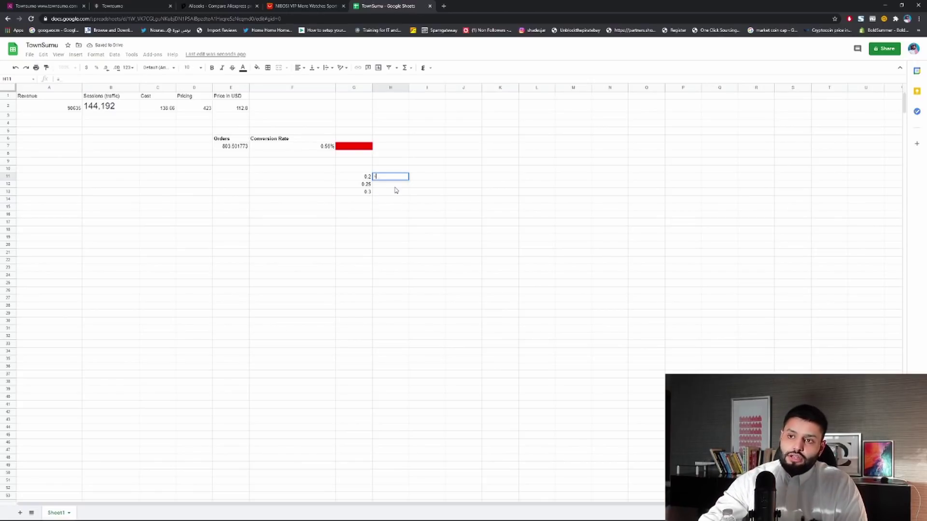
click(99, 106)
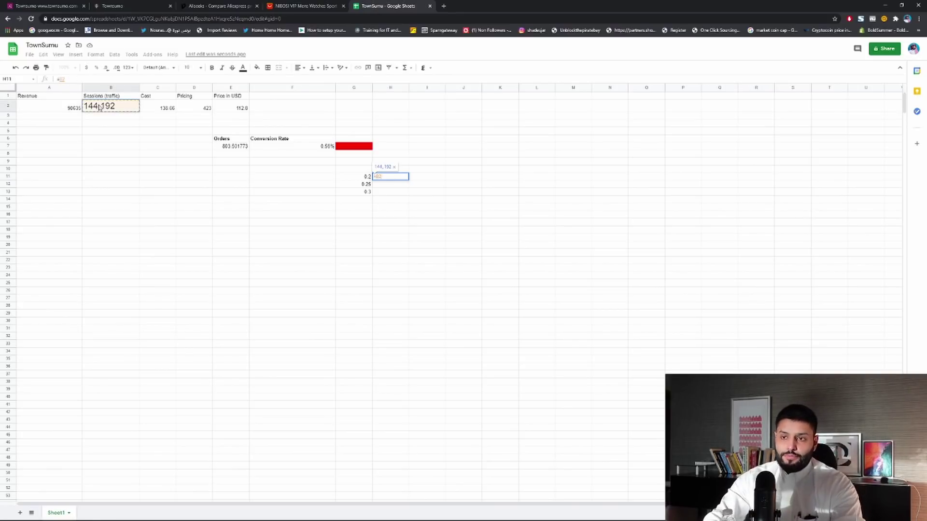
text(*)
click(359, 177)
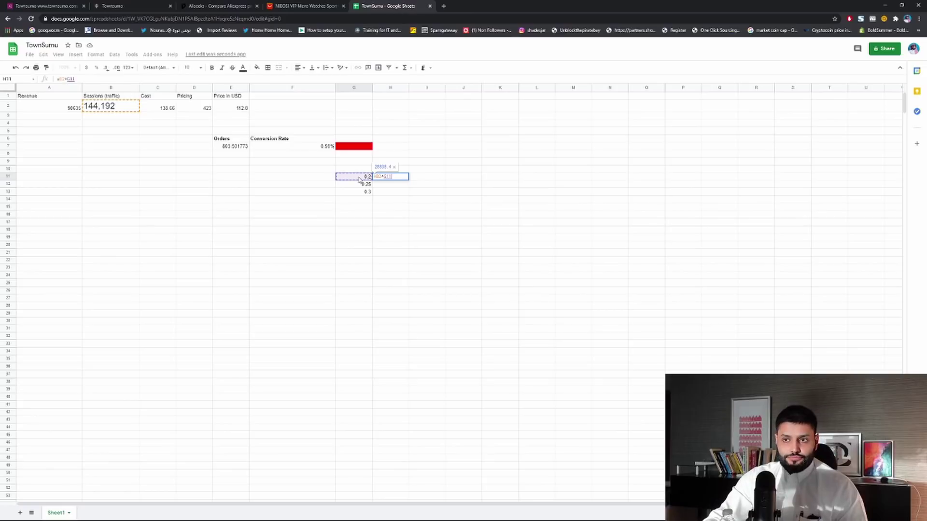
key(Return)
click(397, 177)
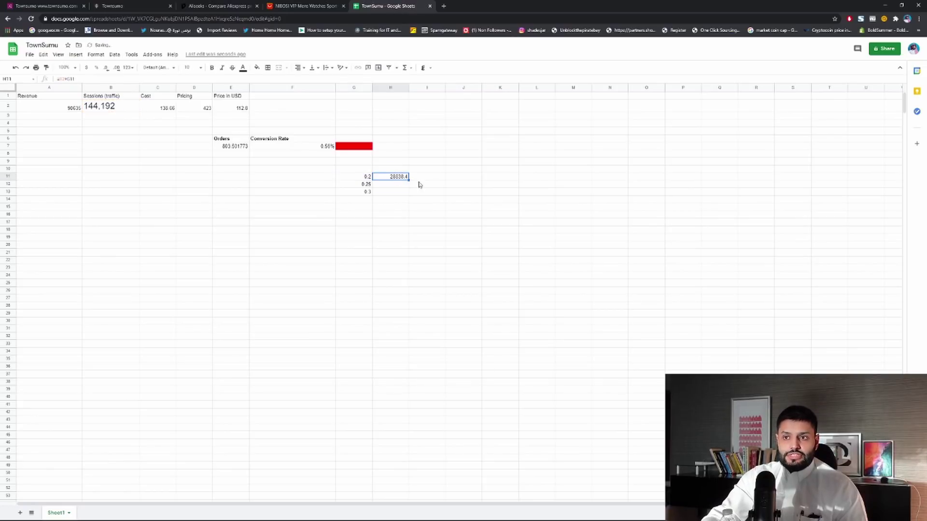
drag(407, 180, 409, 198)
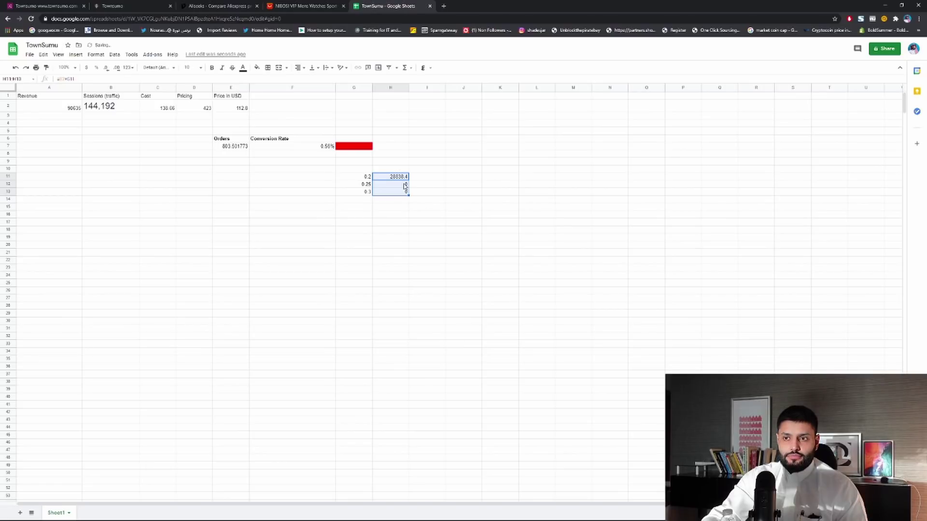
Replace the formula in H12 with =B2*G12 so it multiplies the sessions by the second rate.
click(405, 186)
drag(76, 79, 57, 78)
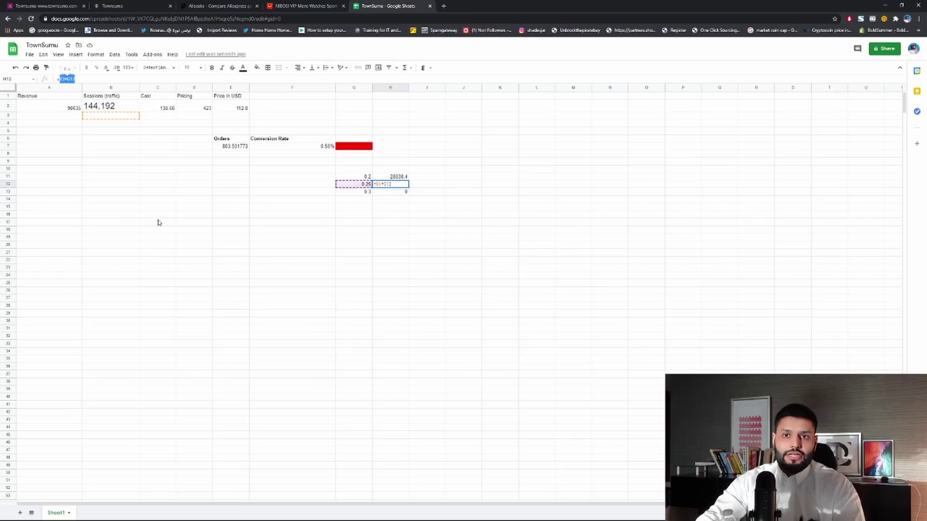
text(=)
click(120, 108)
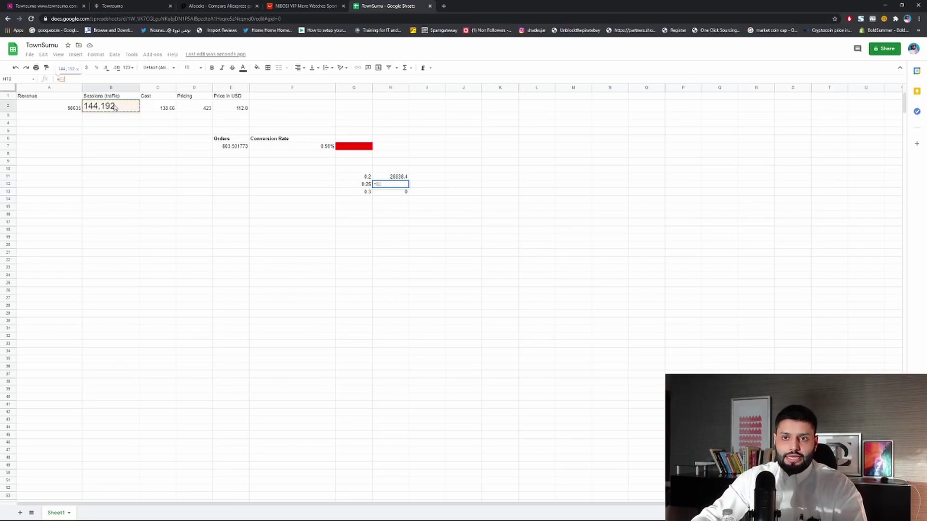
text(*)
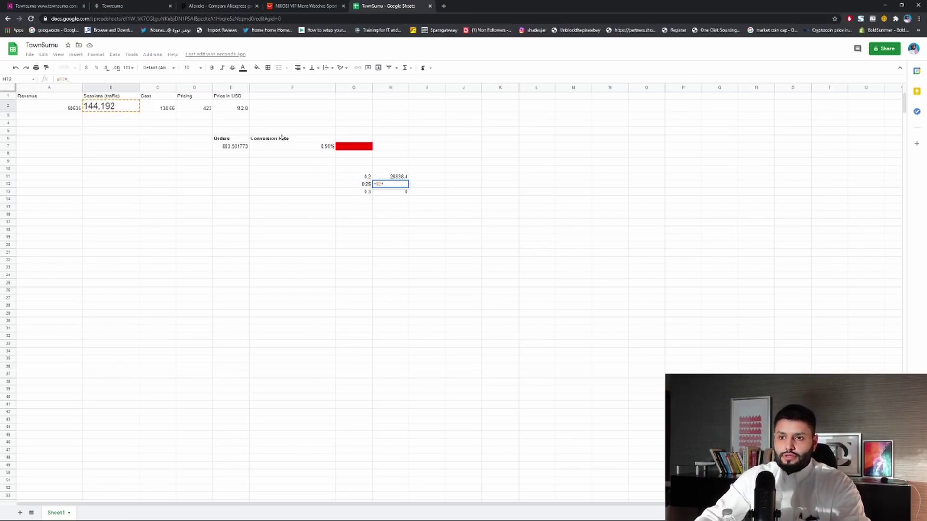
click(350, 185)
key(Return)
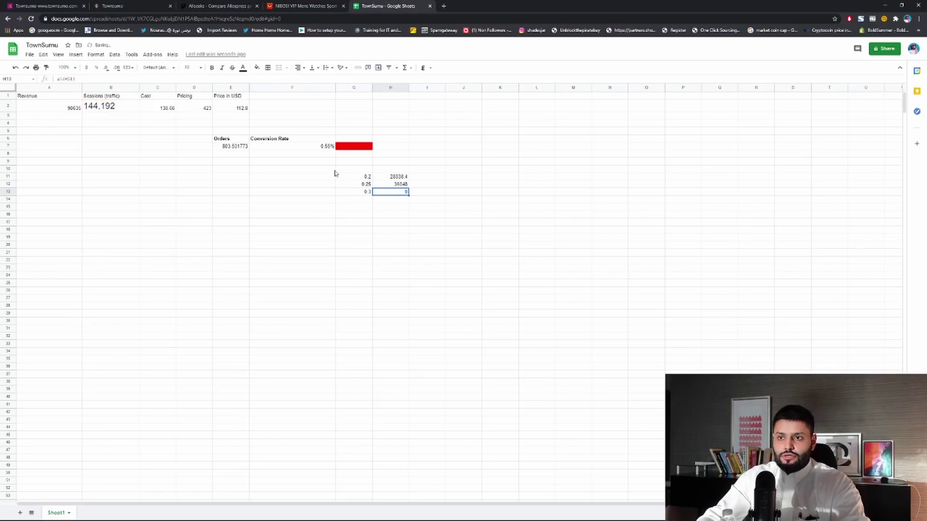
Correct the formula in H13 to =B2*G13 so it multiplies the sessions by the third rate.
click(91, 108)
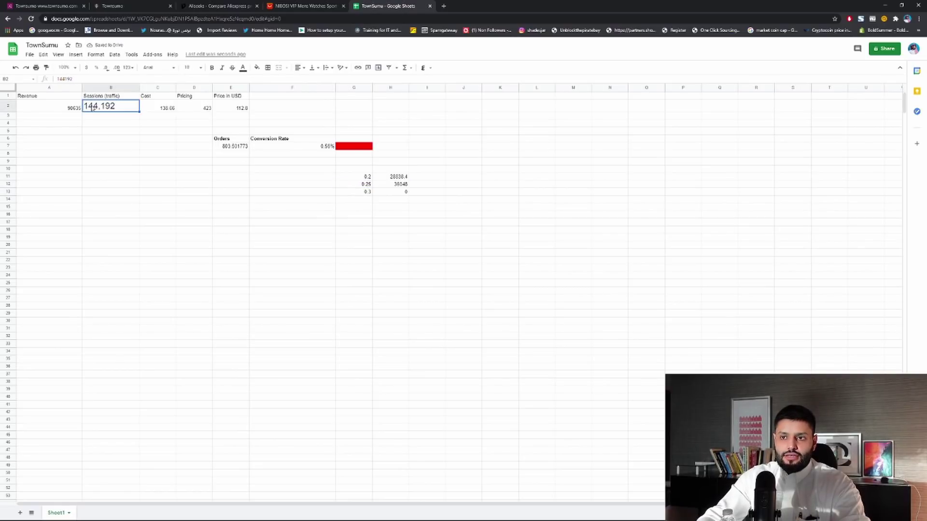
click(383, 193)
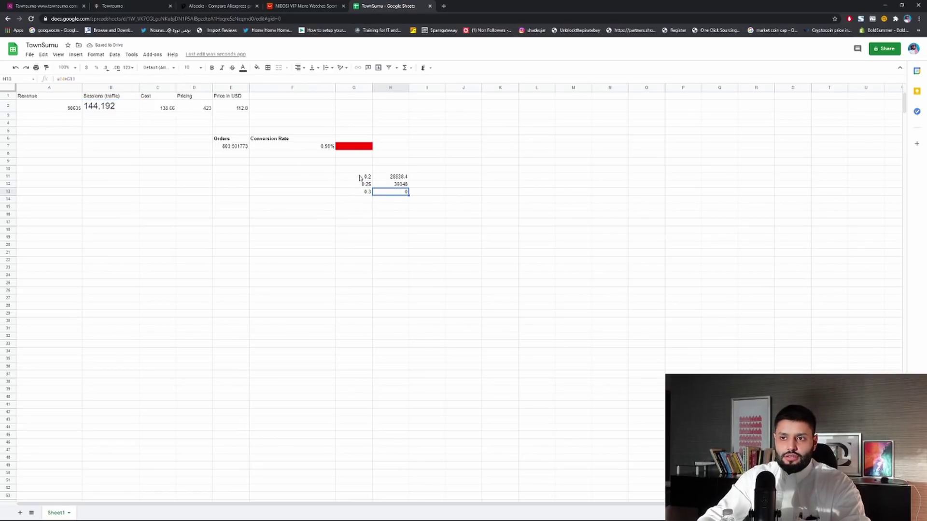
click(64, 79)
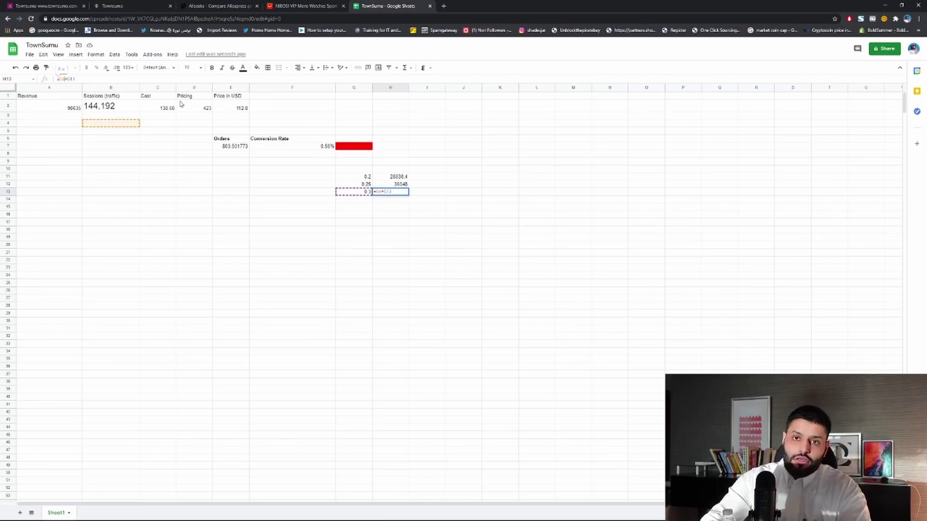
key(BackSpace)
key(BackSpace)
click(119, 107)
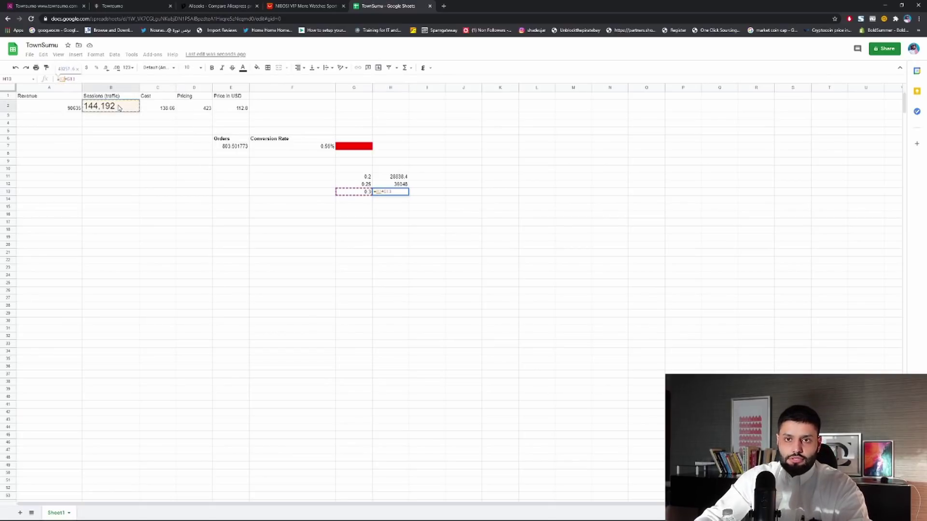
key(Return)
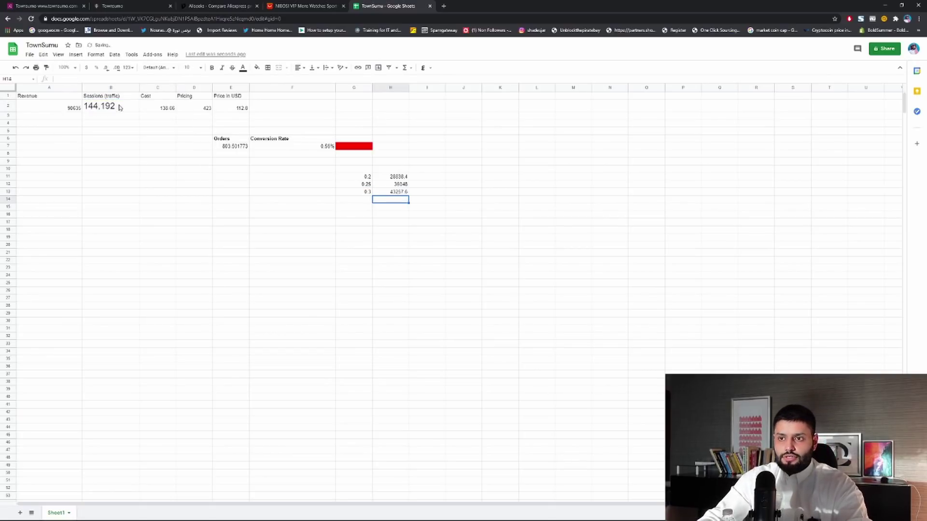
Add the bold heading Price Per Click in G10 above the three rates.
click(404, 179)
click(366, 178)
click(366, 185)
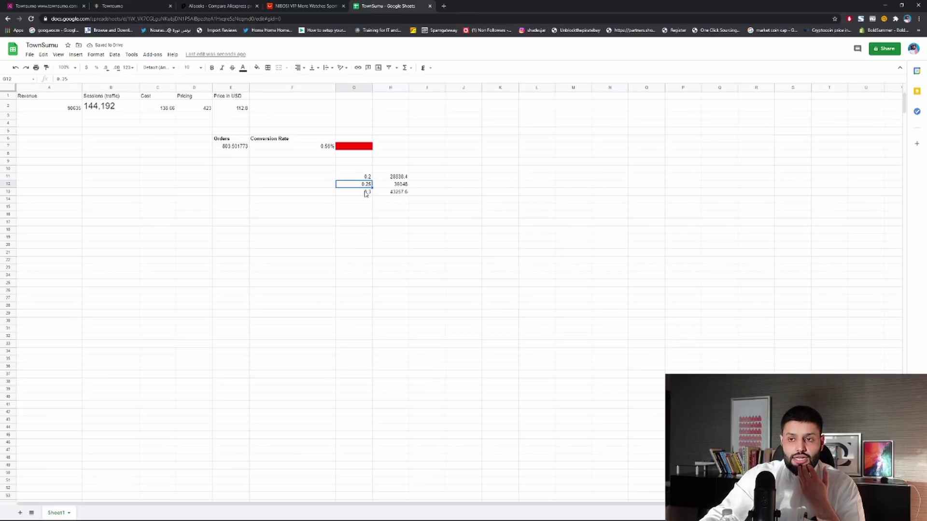
click(362, 170)
text(Price Pe)
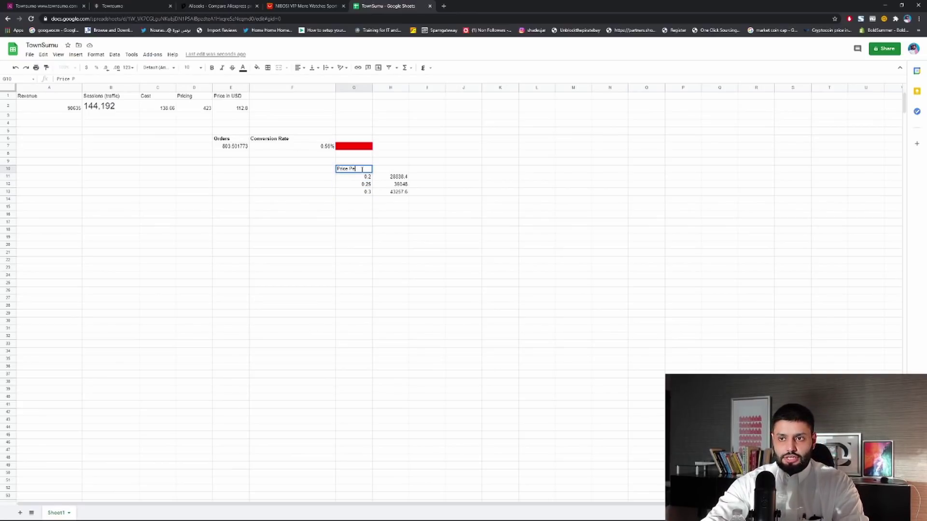
text(r Click)
key(Return)
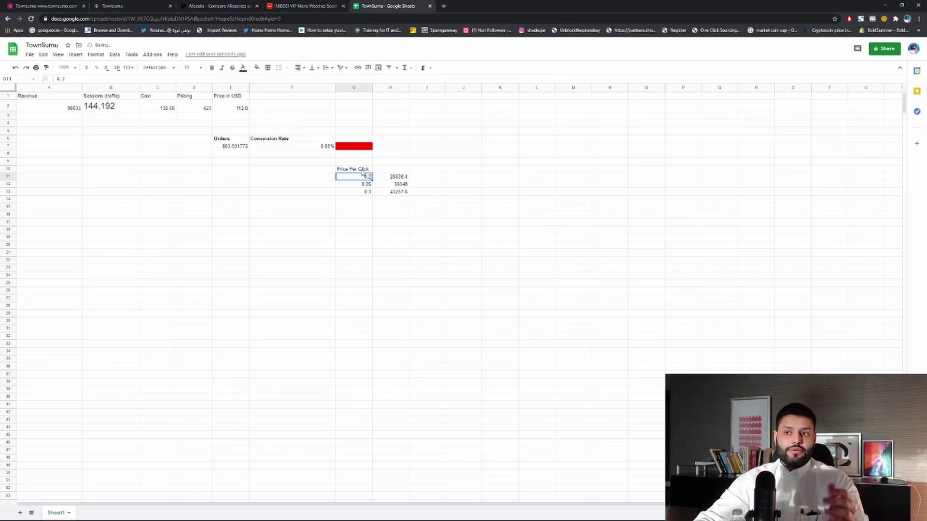
click(367, 170)
click(368, 193)
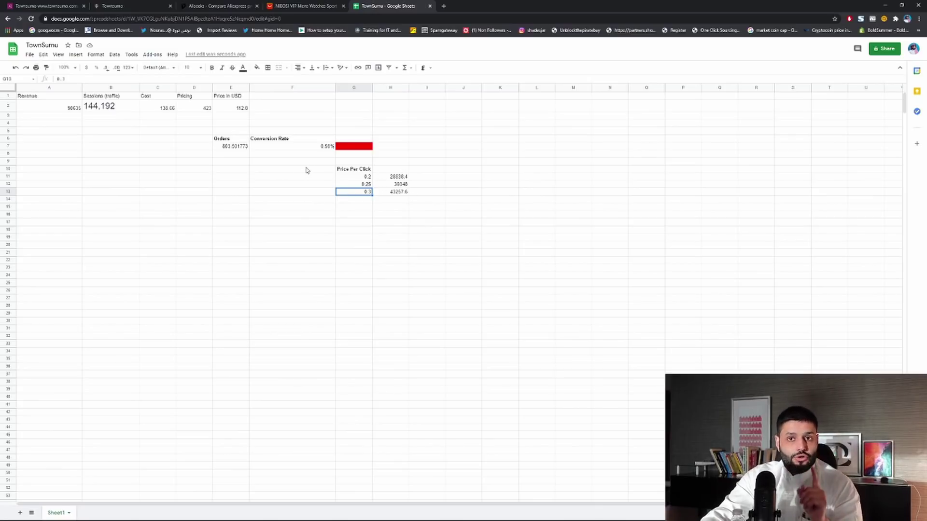
Format the calculated amounts in H11 to H13 as dollar currency.
click(396, 178)
click(396, 184)
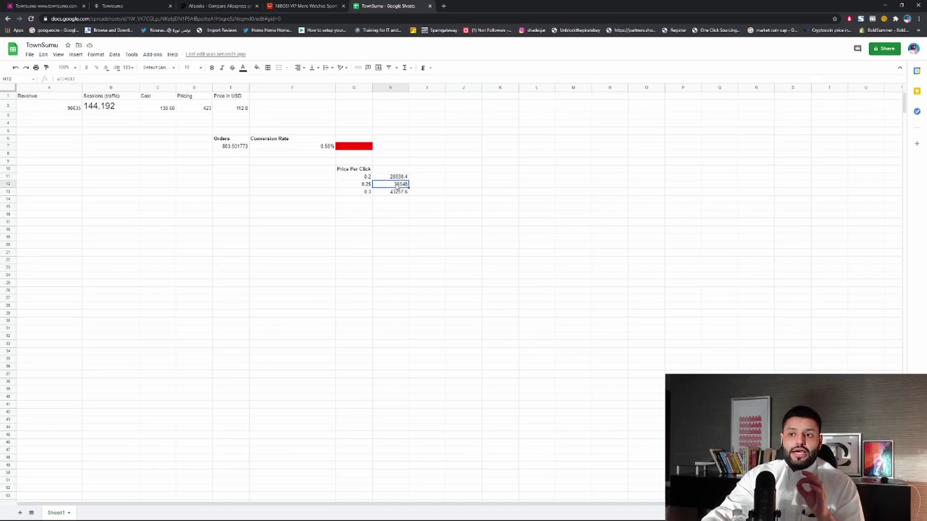
click(399, 193)
click(393, 170)
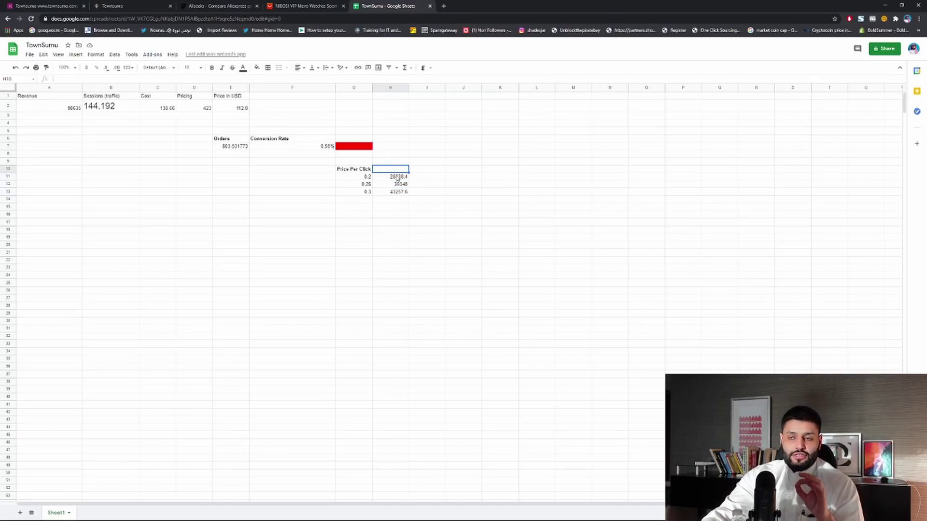
drag(386, 178, 386, 194)
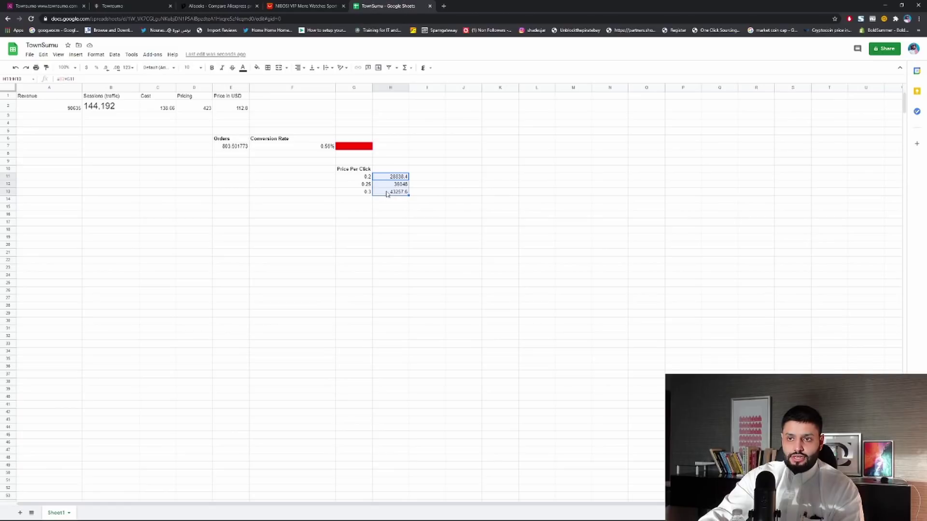
click(86, 68)
click(409, 199)
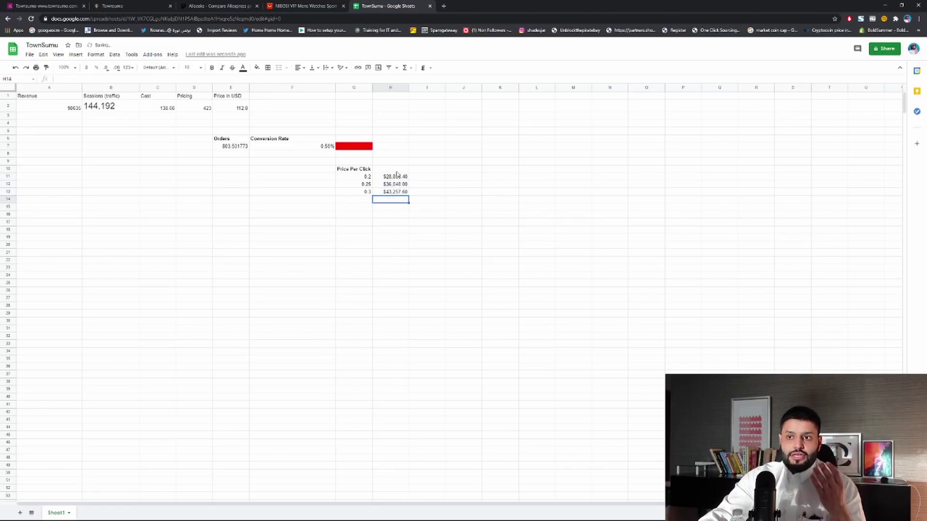
Review the dollar amounts in H11 to H13 against the click prices in G11 to G13.
click(398, 171)
click(398, 178)
click(400, 184)
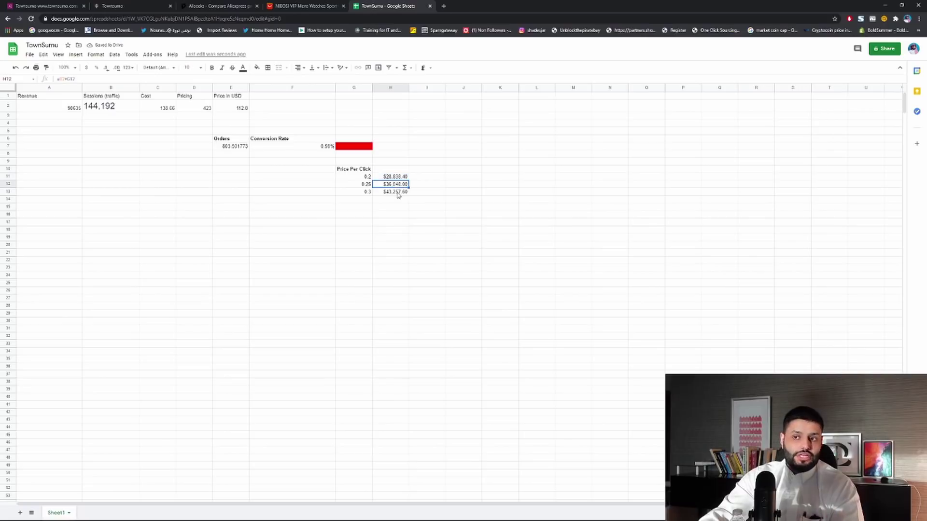
click(400, 192)
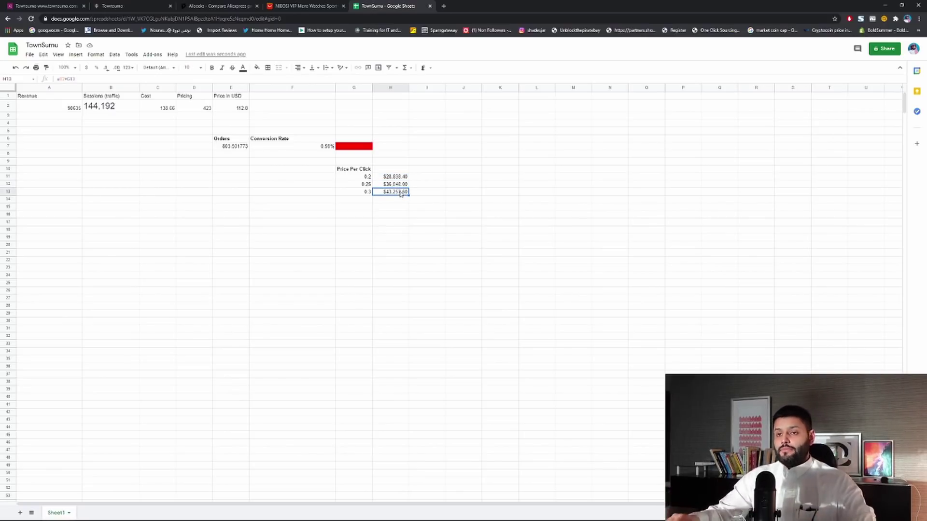
click(364, 191)
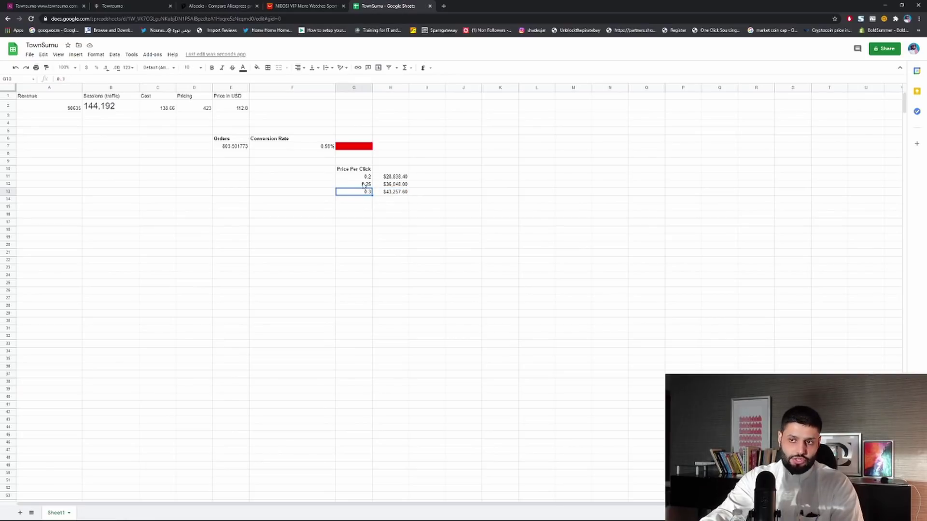
click(365, 177)
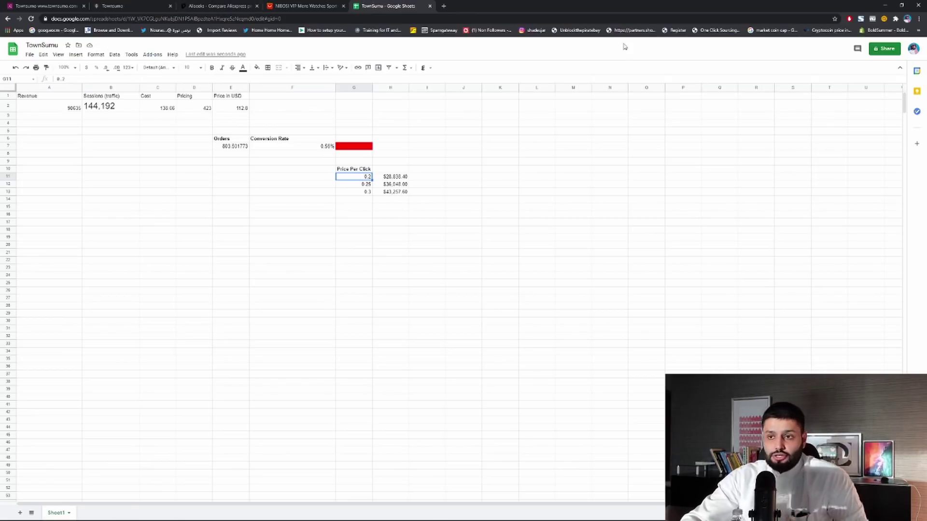
click(391, 177)
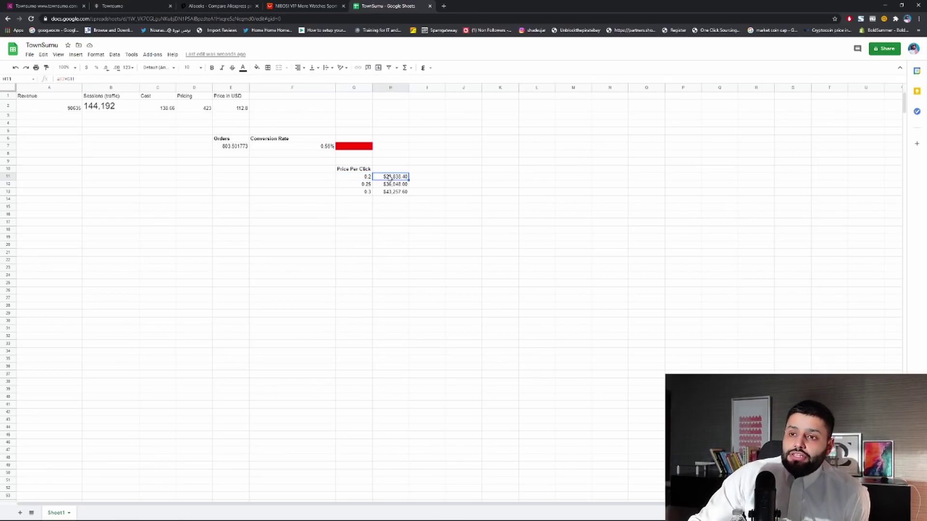
click(391, 186)
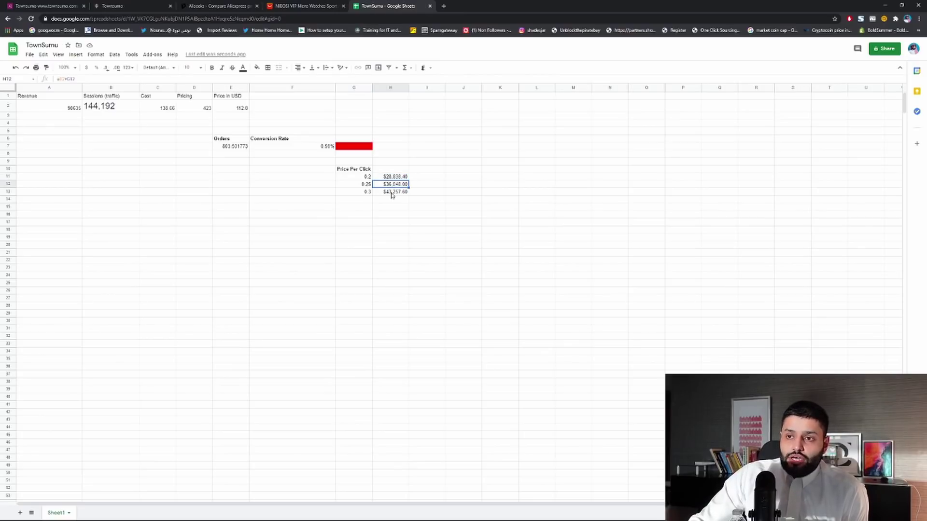
click(392, 192)
Enter the heading Cost of Advertising in H10 above the dollar amounts.
click(396, 170)
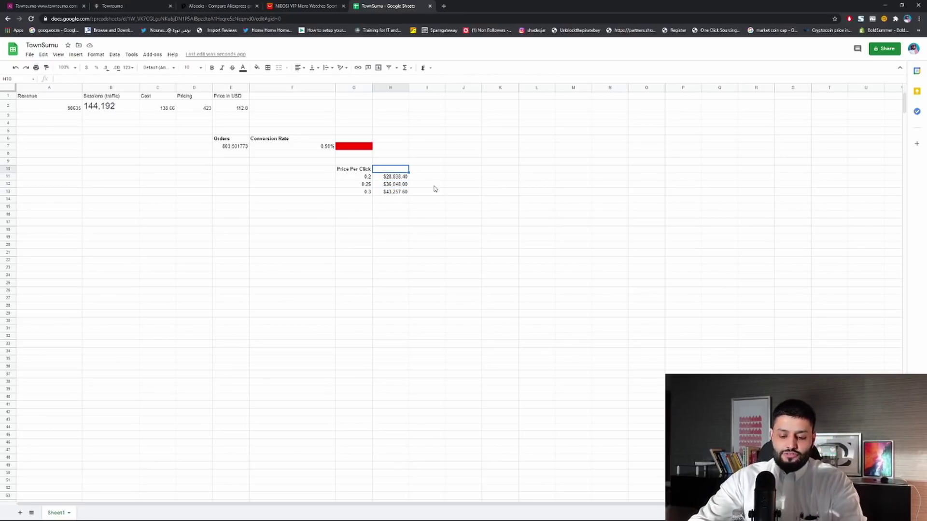
text(Cost o)
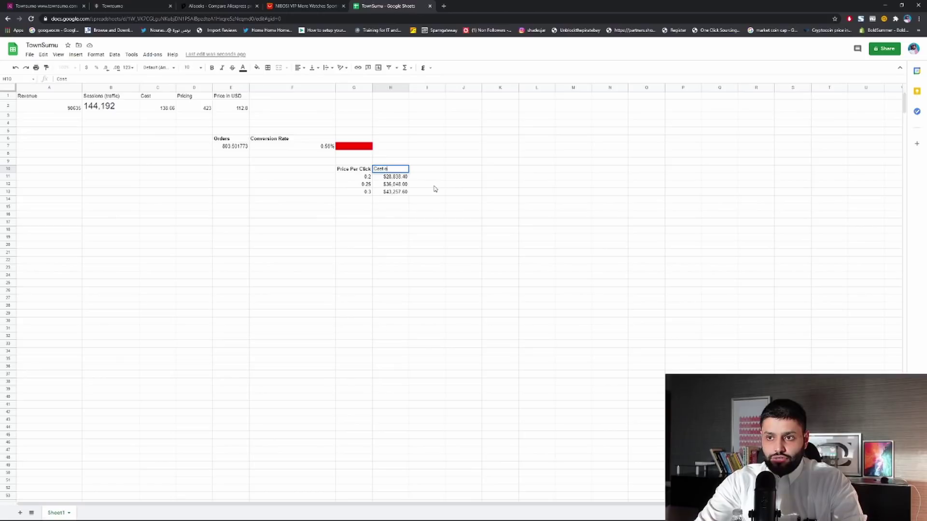
text(f Adve)
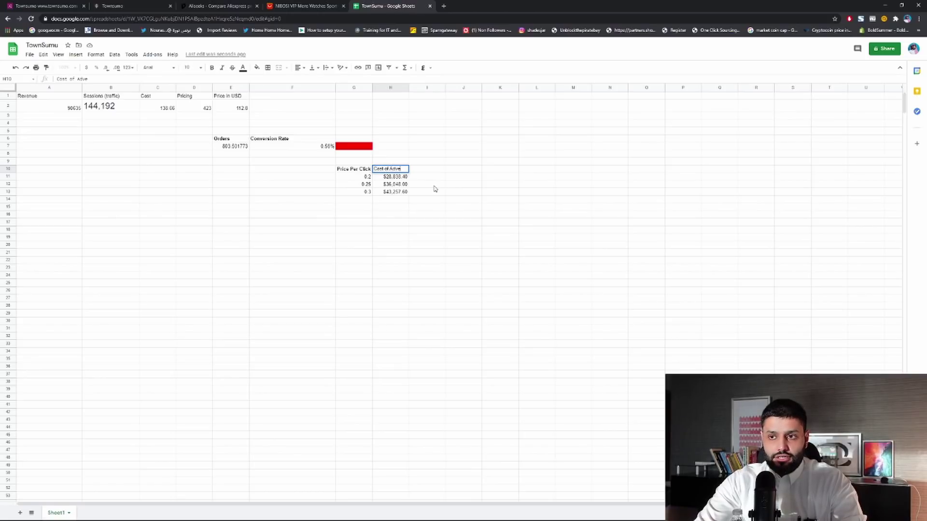
text(rtising)
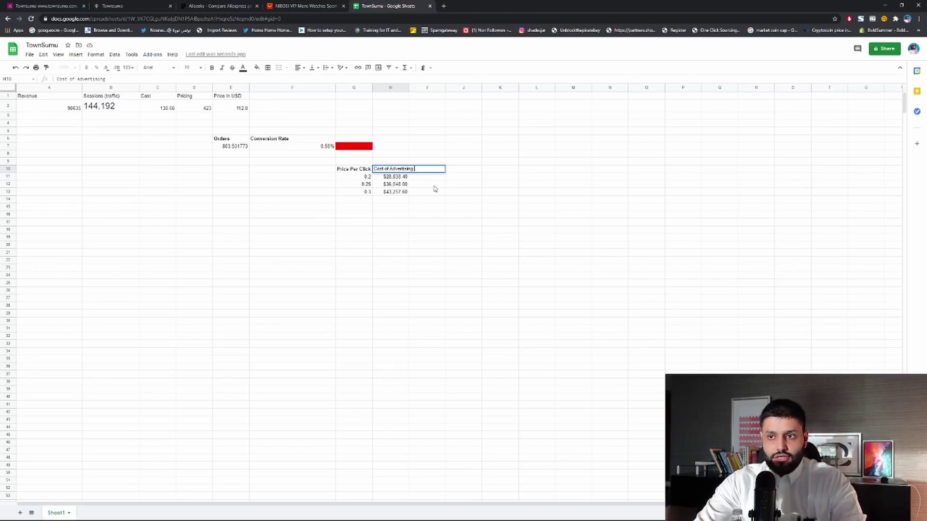
key(Return)
Make the Cost of Advertising heading bold and widen column H to fit it.
click(400, 172)
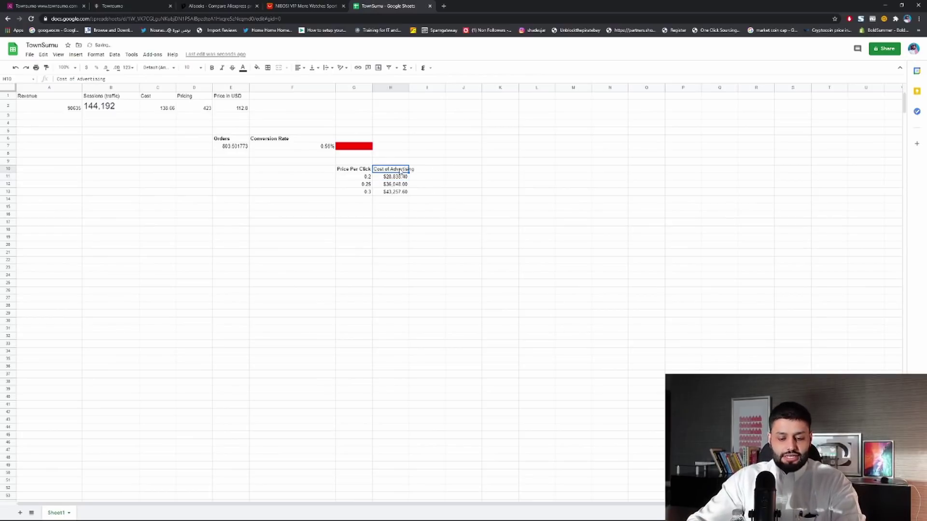
key(ctrl+b)
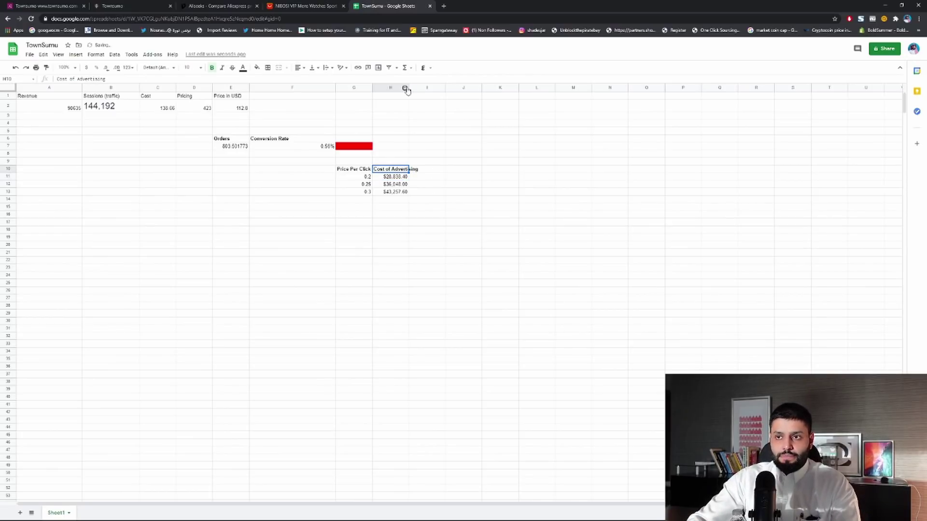
click(405, 89)
drag(409, 89, 427, 89)
click(481, 260)
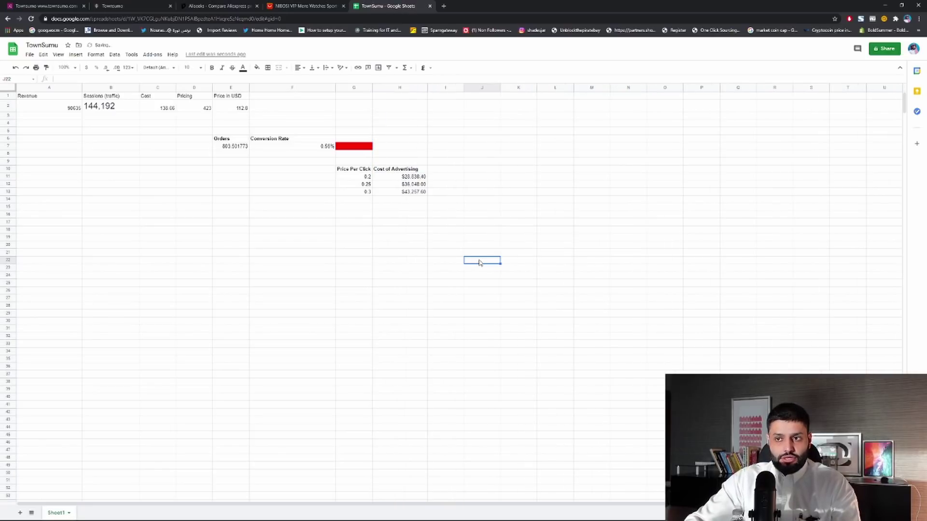
Enter the heading Cost of Product in USD in F1, beside Price in USD.
click(444, 162)
click(453, 177)
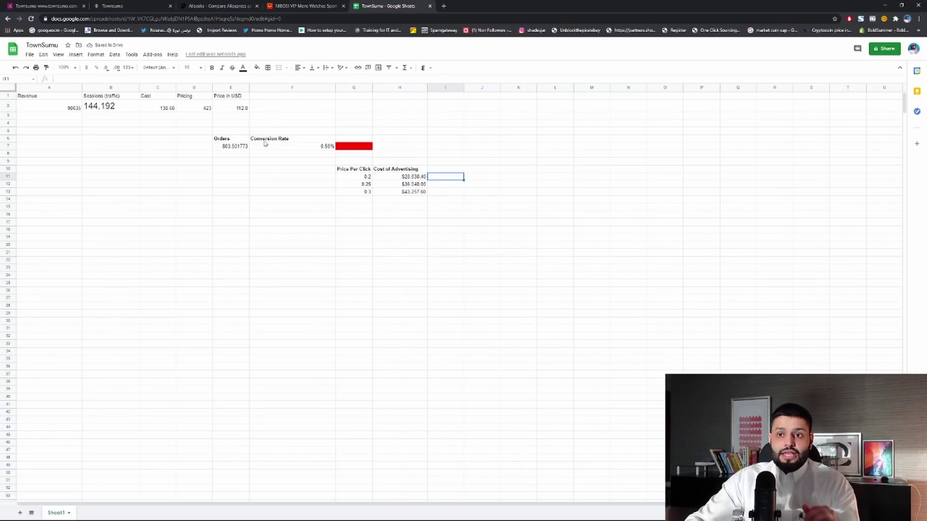
click(233, 149)
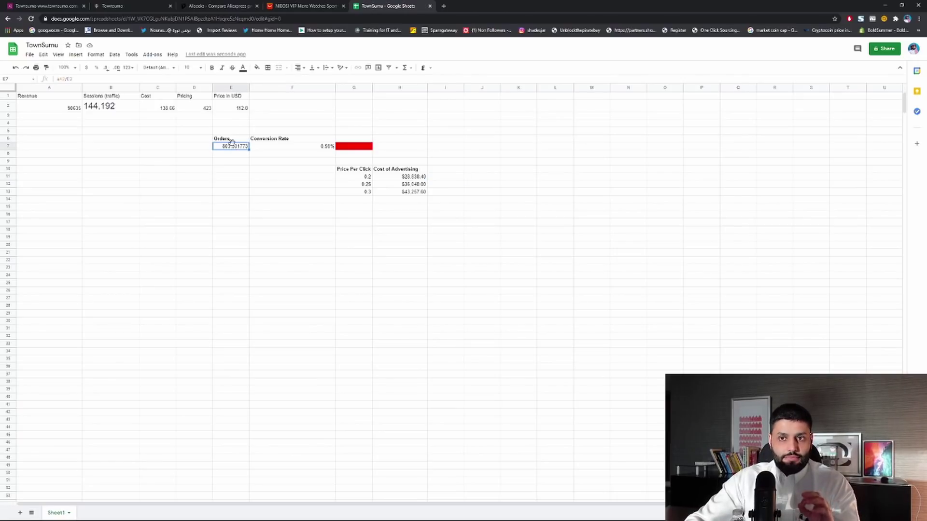
click(276, 97)
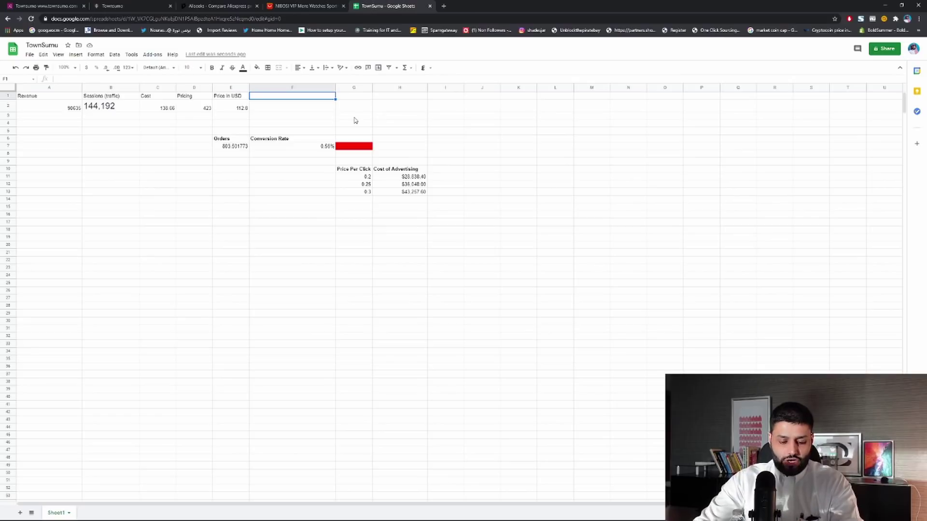
text(Cost of Pri)
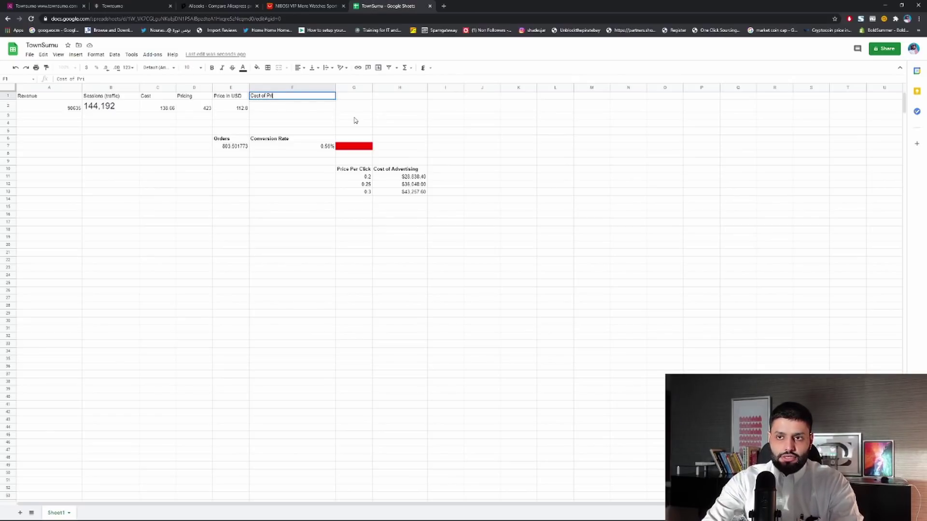
text(o)
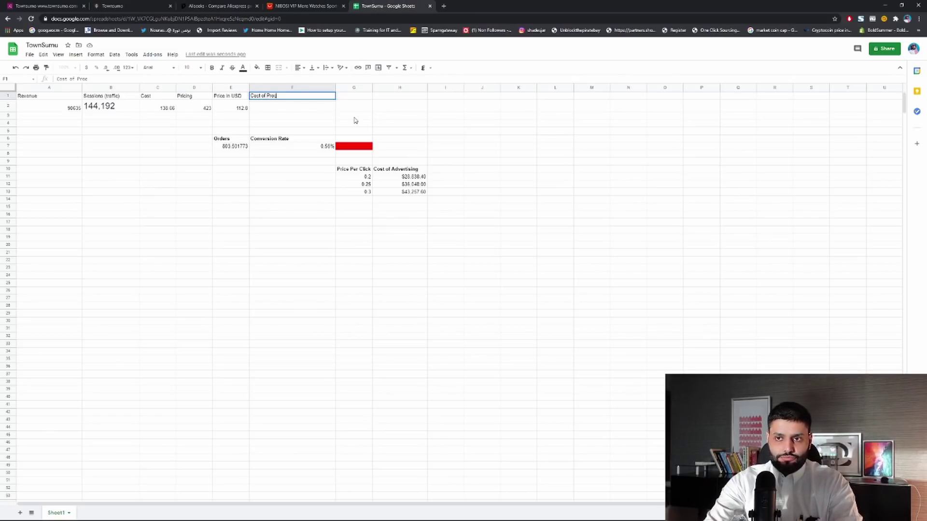
text(duct in USD)
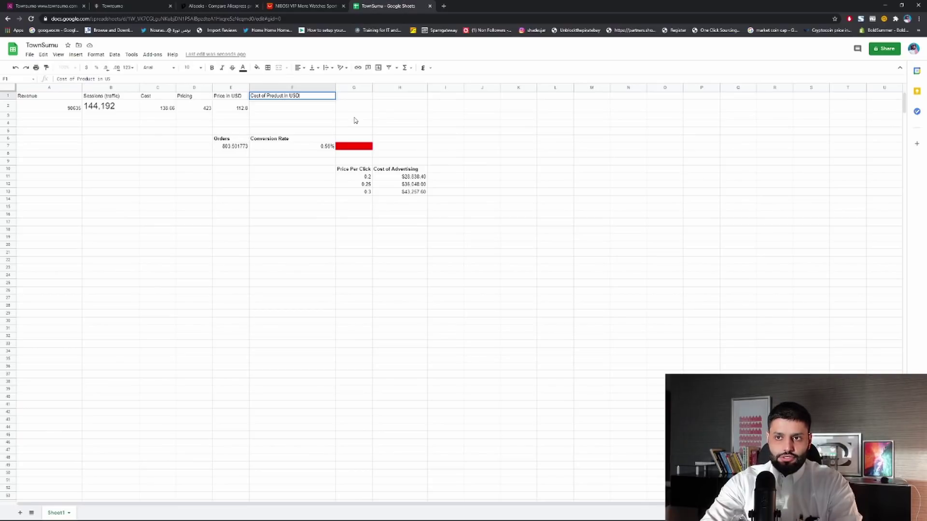
key(Return)
Calculate the product cost in USD in F2 by dividing the cost in C2 by 3.75.
text(=)
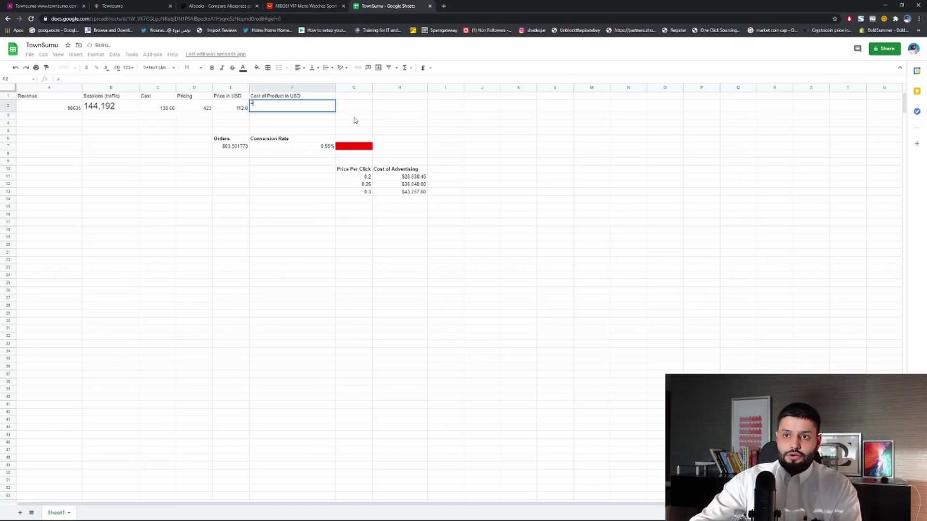
click(155, 108)
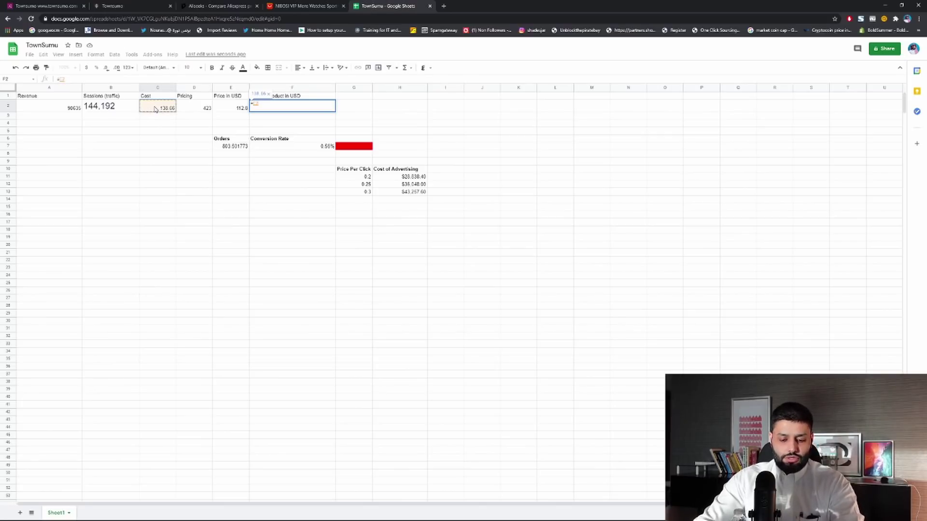
text(*)
key(BackSpace)
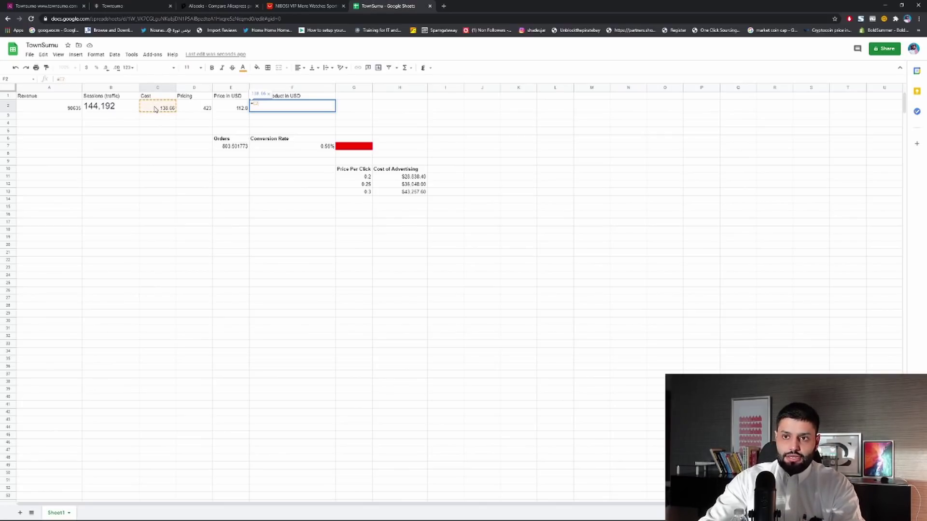
text(/3.)
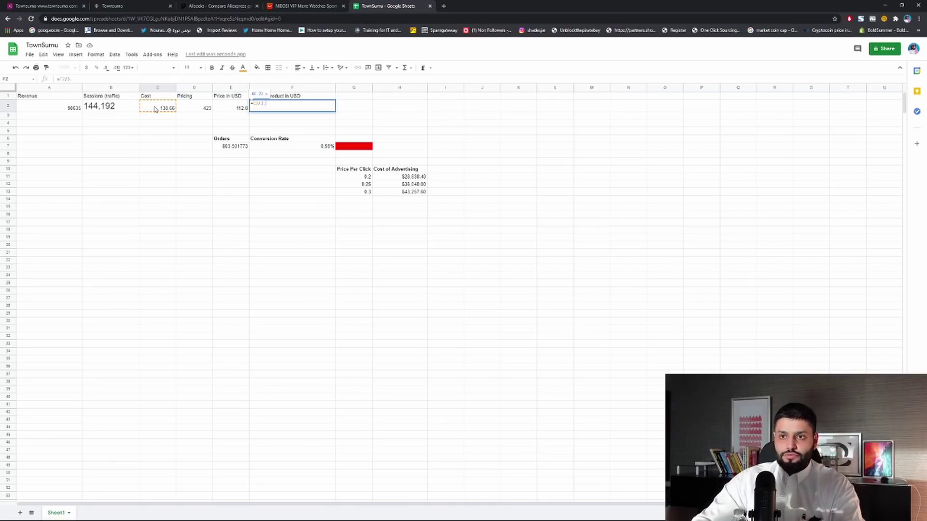
text(75)
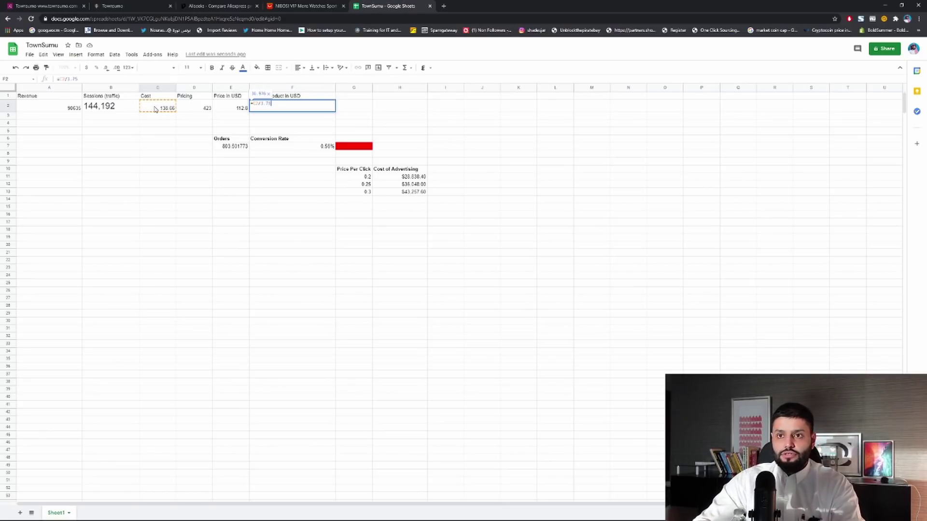
key(Return)
click(296, 110)
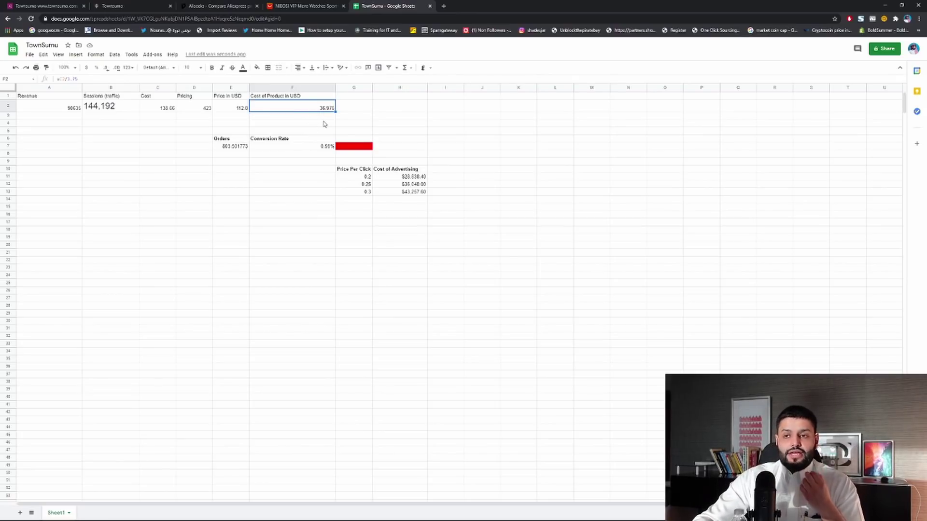
Enter the heading Cost of Products in I10, beside Cost of Advertising.
click(450, 164)
click(451, 171)
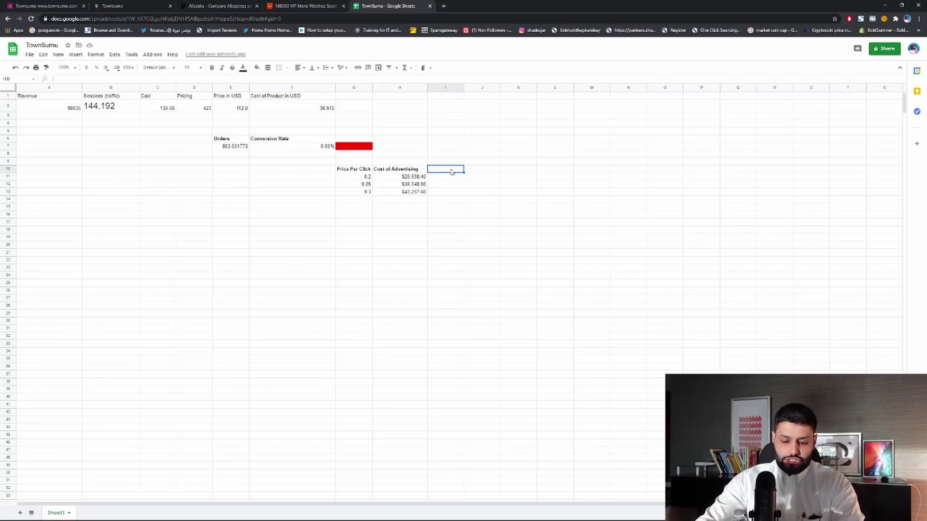
text(Cost)
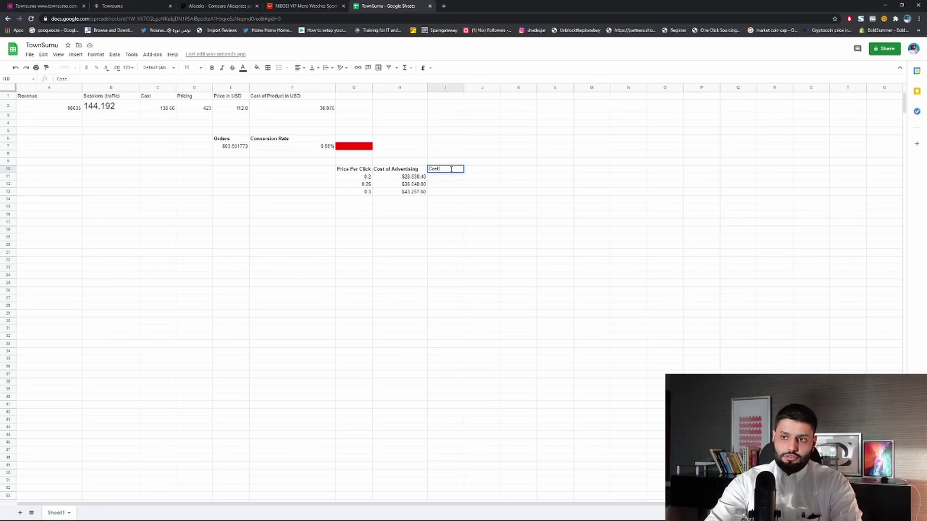
text( of Product)
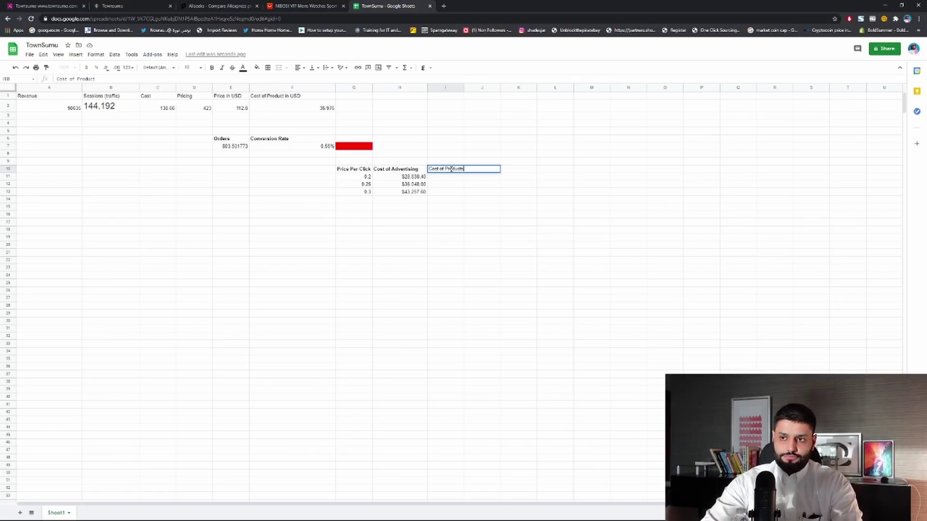
key(Return)
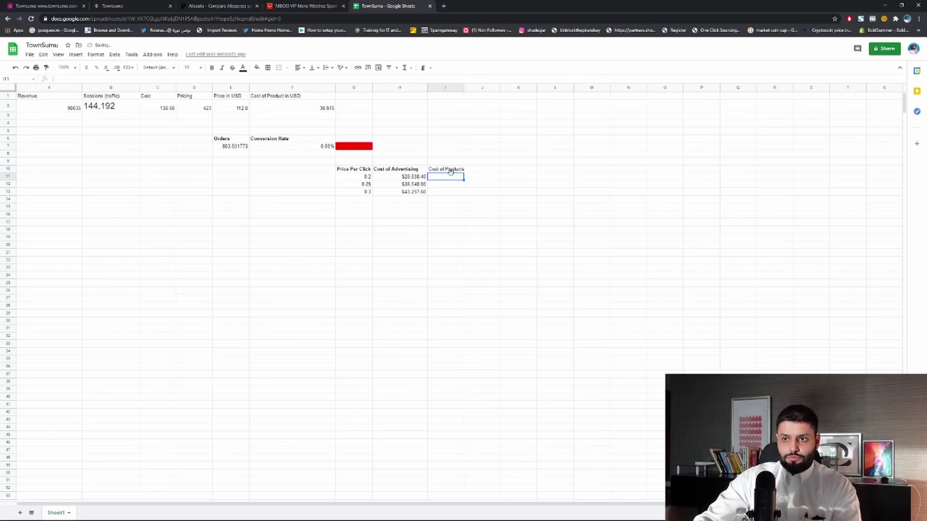
Make the Cost of Products heading bold and widen column I to fit it.
double_click(446, 169)
text(s)
key(ctrl+b)
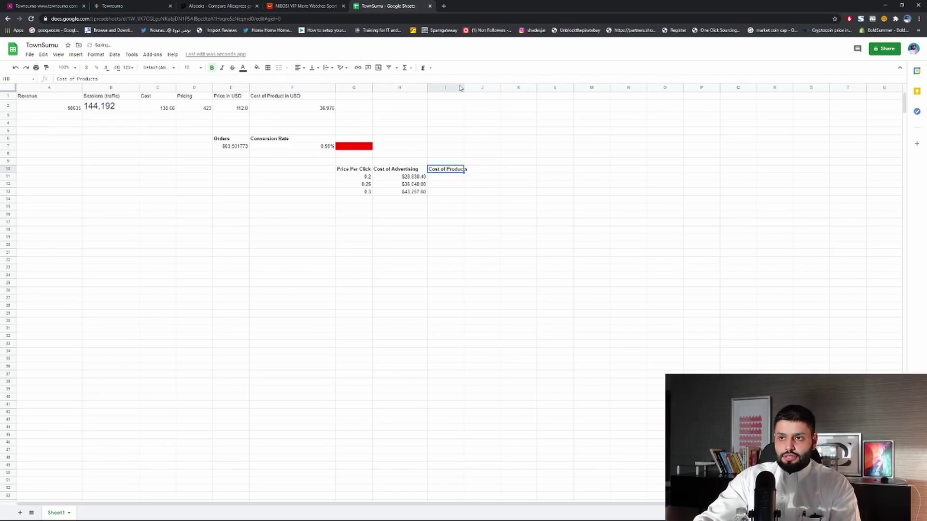
drag(462, 88, 489, 87)
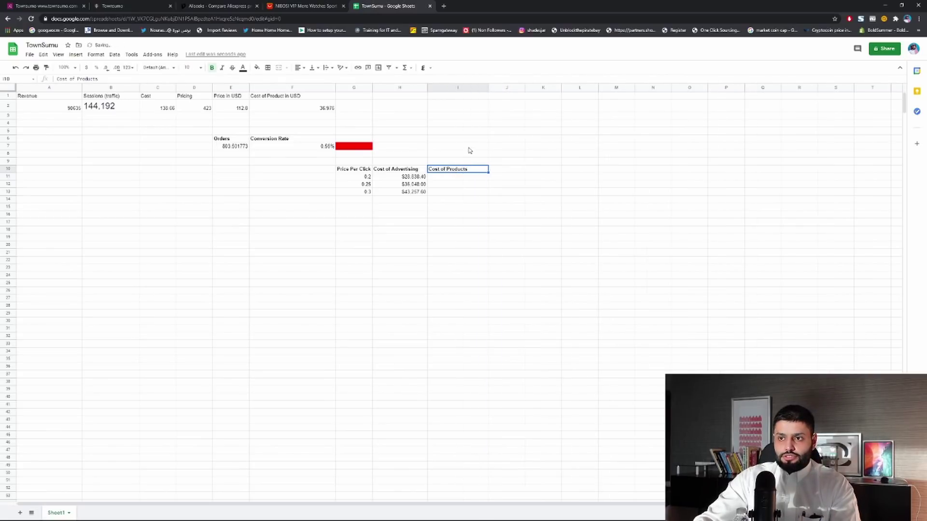
Calculate the total cost of products in I11 by multiplying the orders in E7 by the unit cost in F2.
click(461, 178)
text(=)
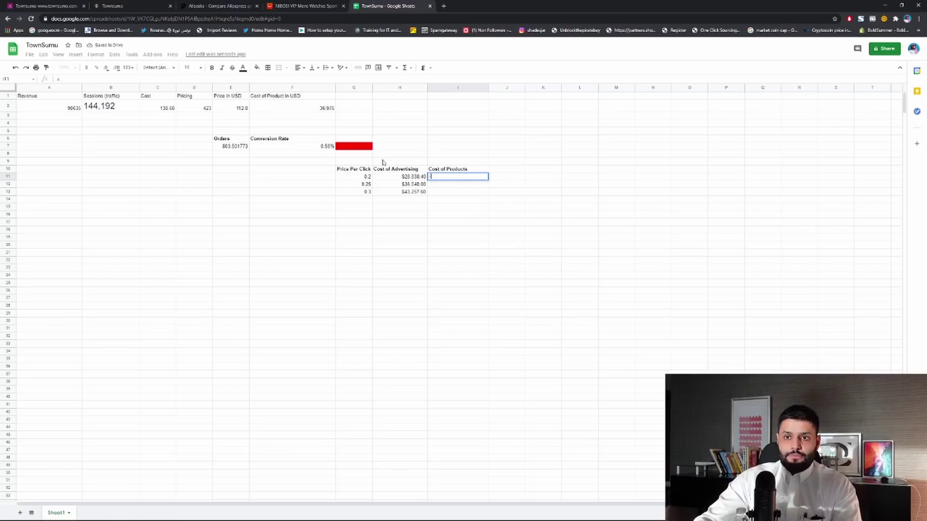
click(231, 146)
text(*)
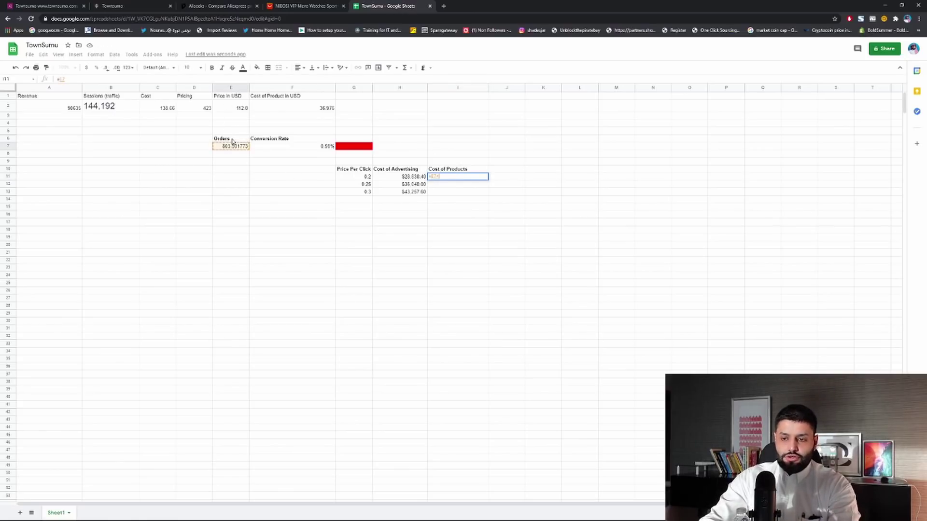
click(277, 109)
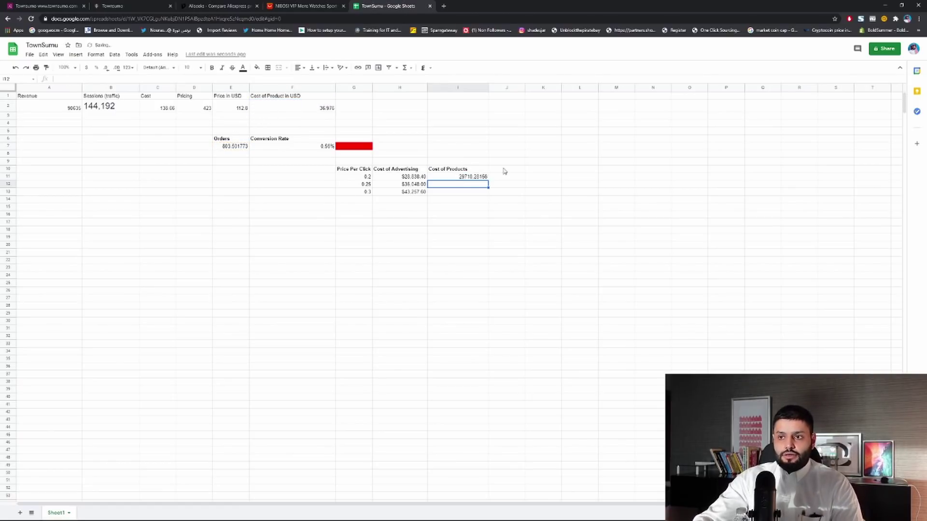
Format the cost of products in I11 as dollar currency.
click(469, 178)
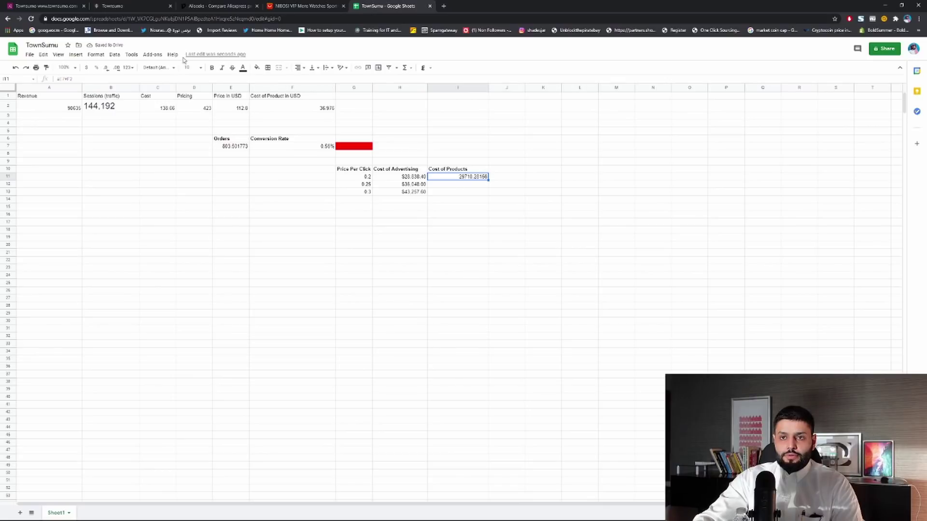
click(87, 69)
click(465, 187)
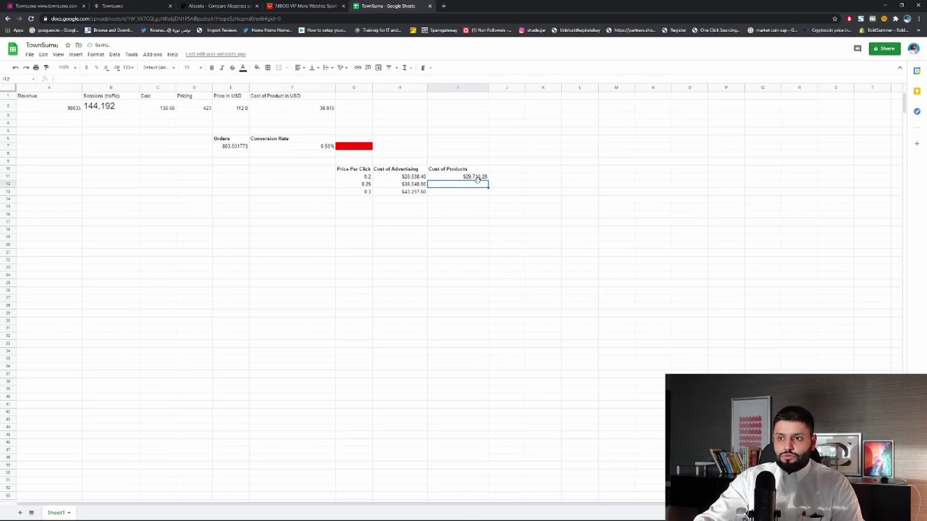
click(482, 179)
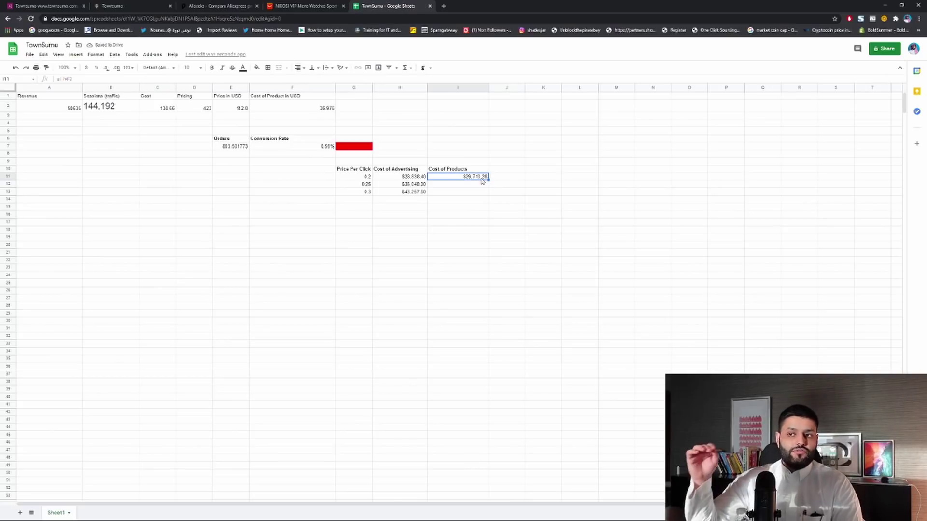
Enter the heading Profit in J10, beside Cost of Products.
click(500, 169)
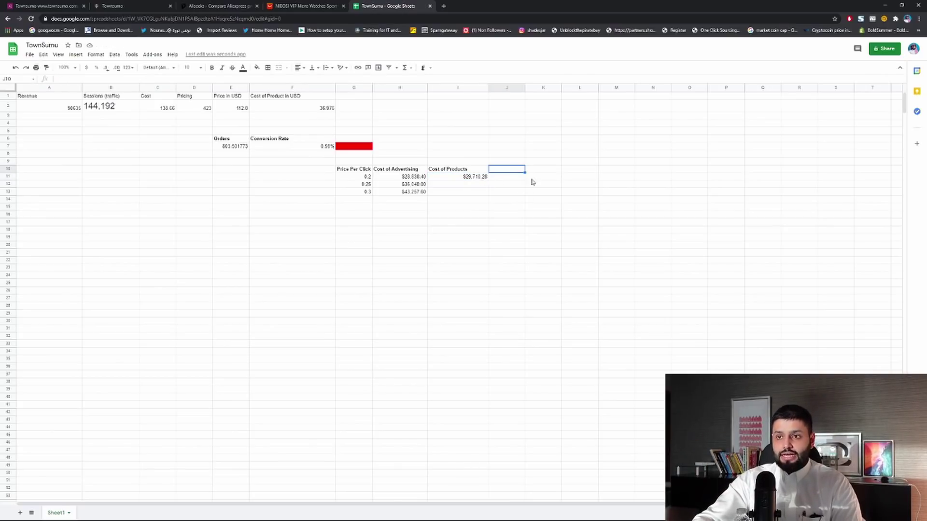
text(P)
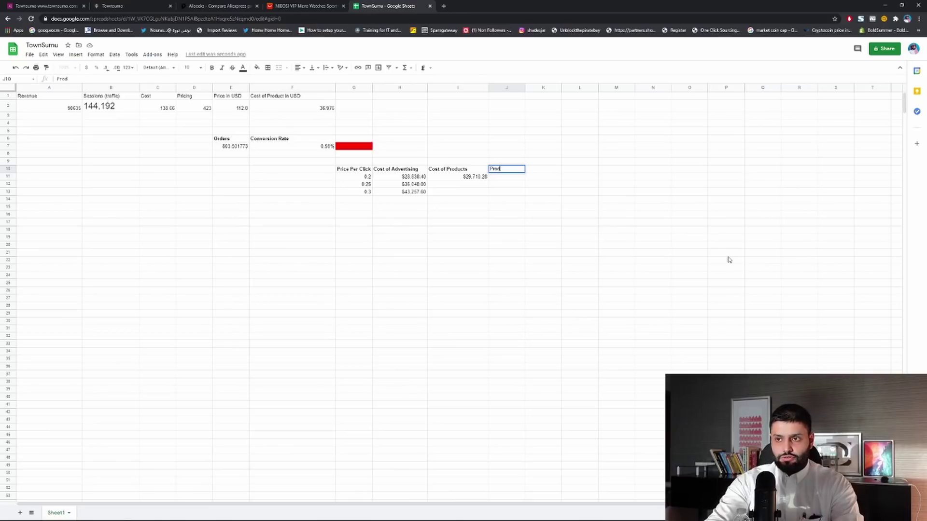
text(rofit)
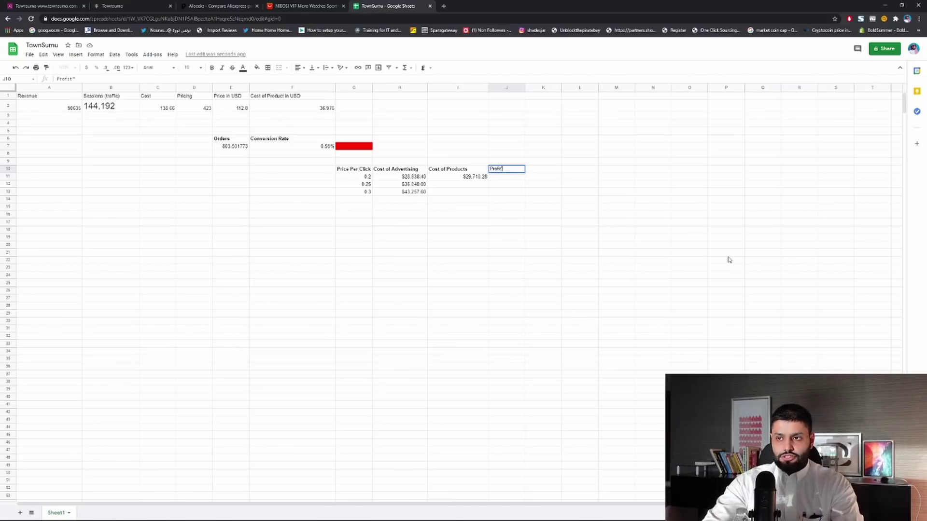
key(Return)
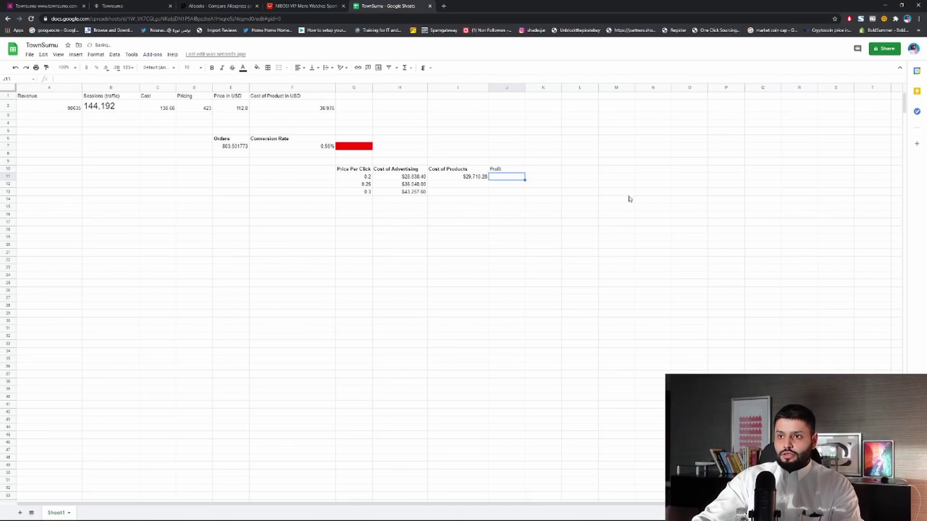
Make the Profit heading bold and center it in its cell.
click(507, 169)
key(ctrl+b)
click(299, 68)
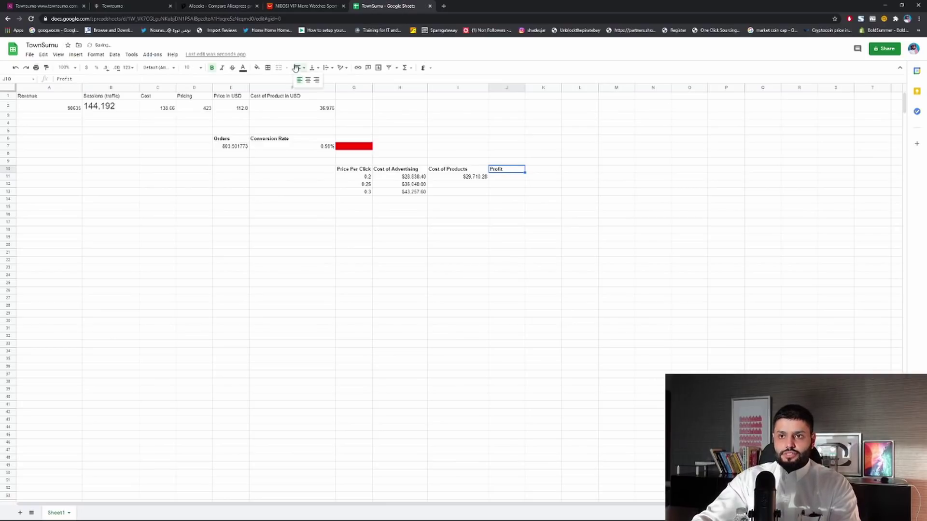
click(306, 78)
click(520, 210)
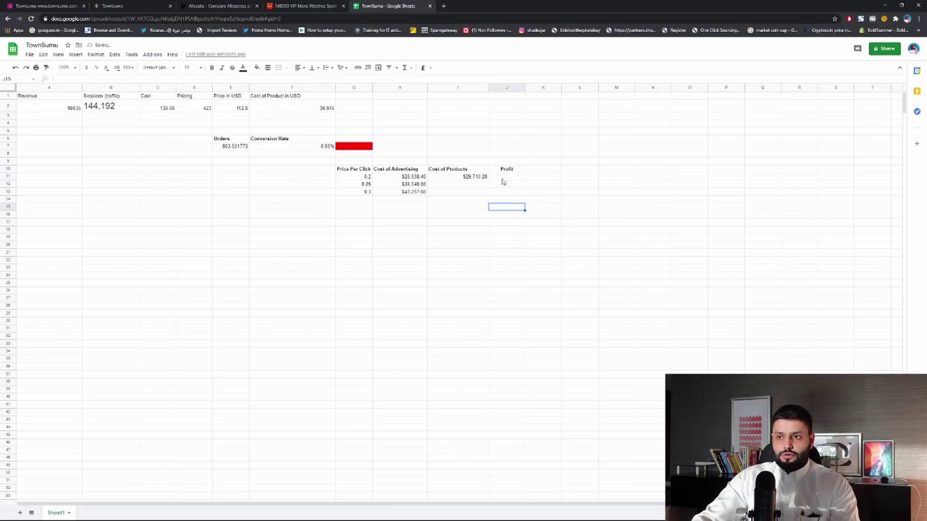
Calculate the profit in J11 as revenue A2 minus advertising cost H11 minus product cost I11.
click(503, 177)
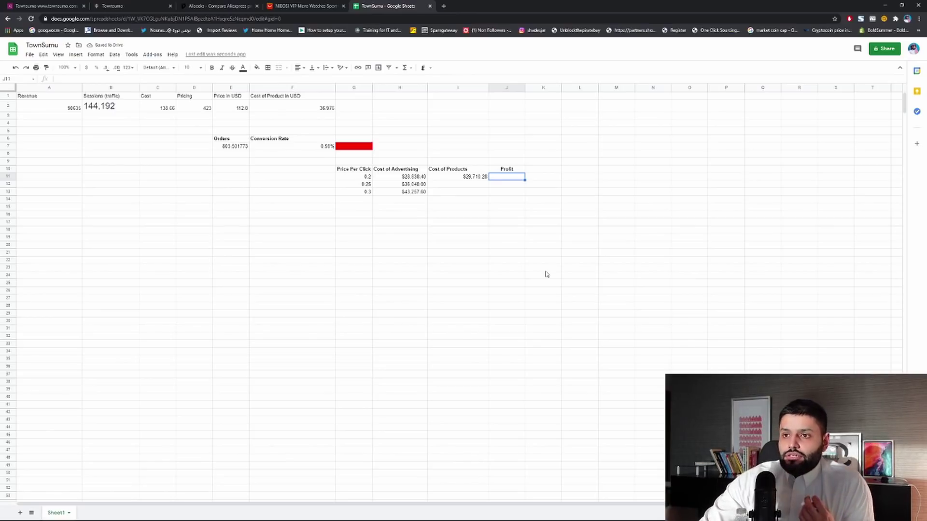
text(=)
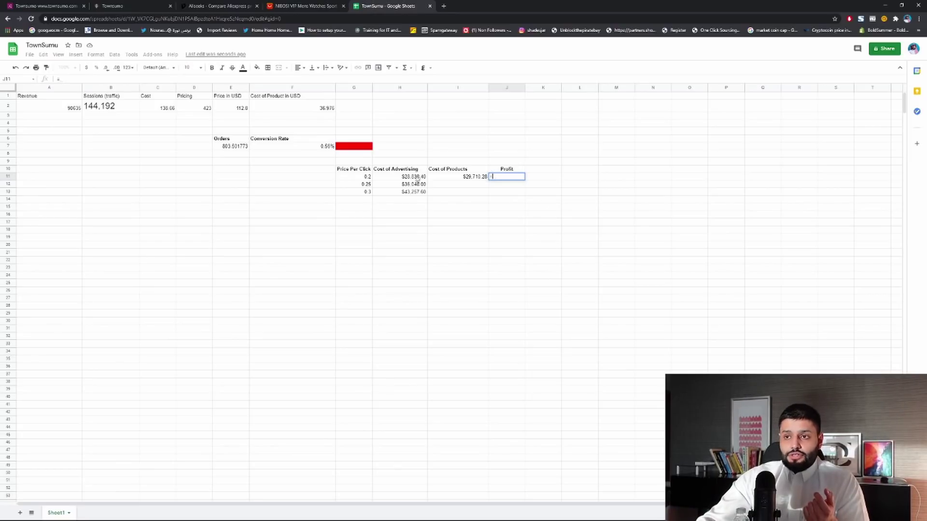
click(68, 107)
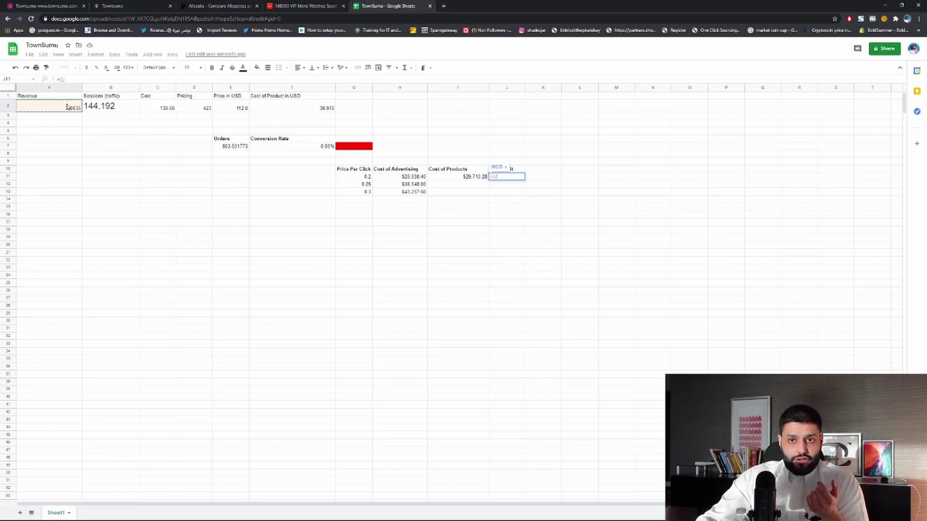
text(-)
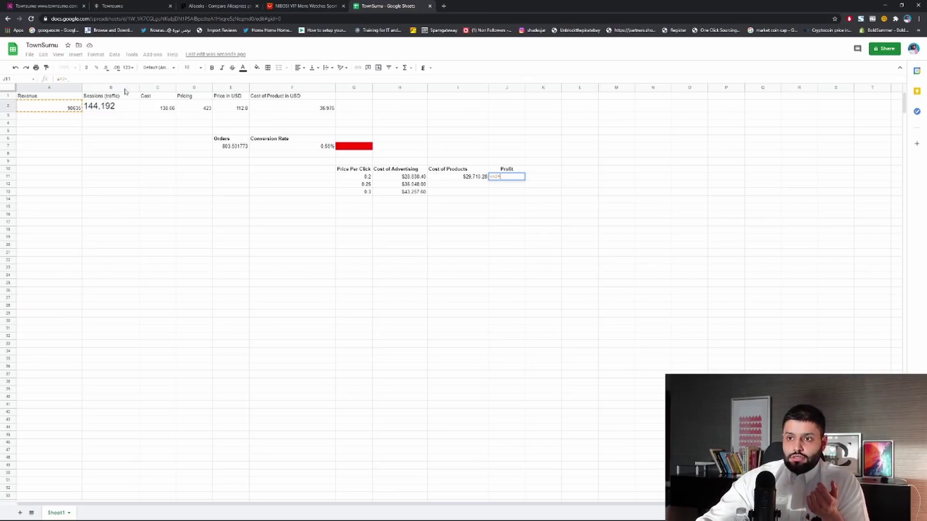
click(398, 180)
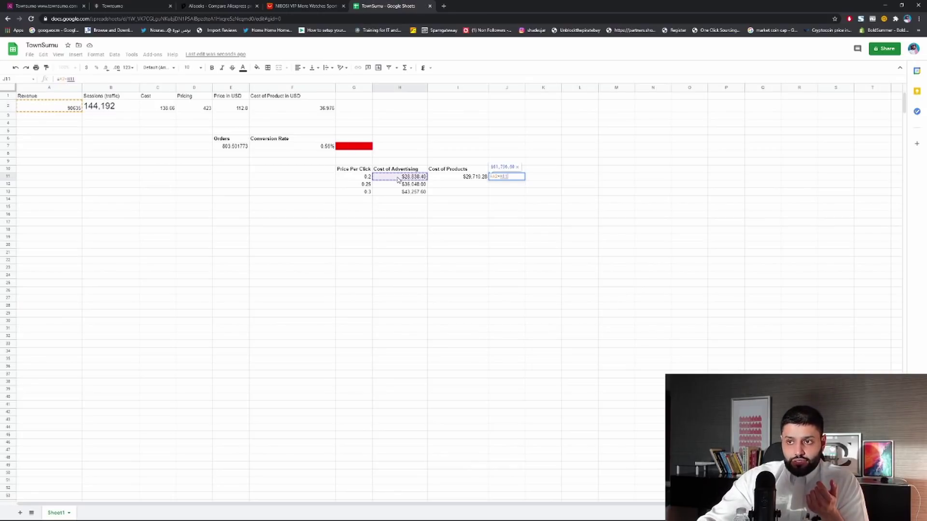
text(-)
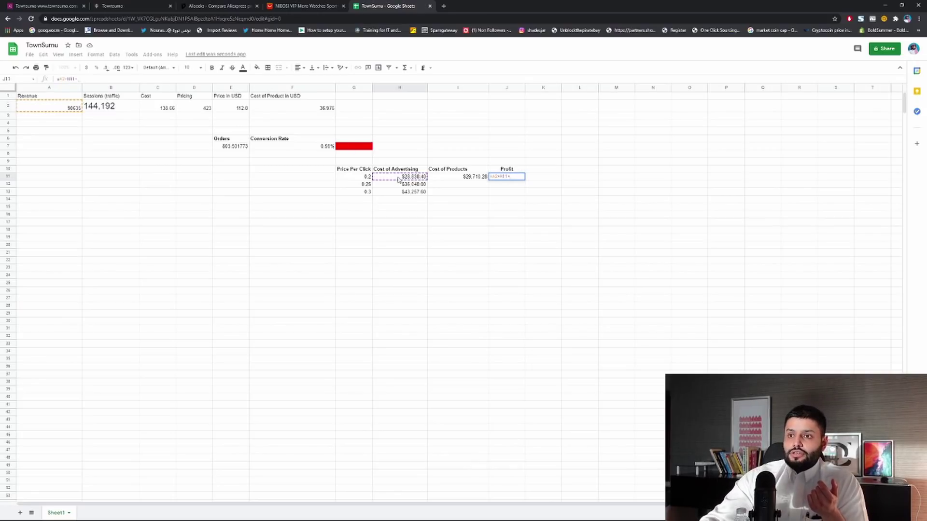
click(454, 177)
key(Return)
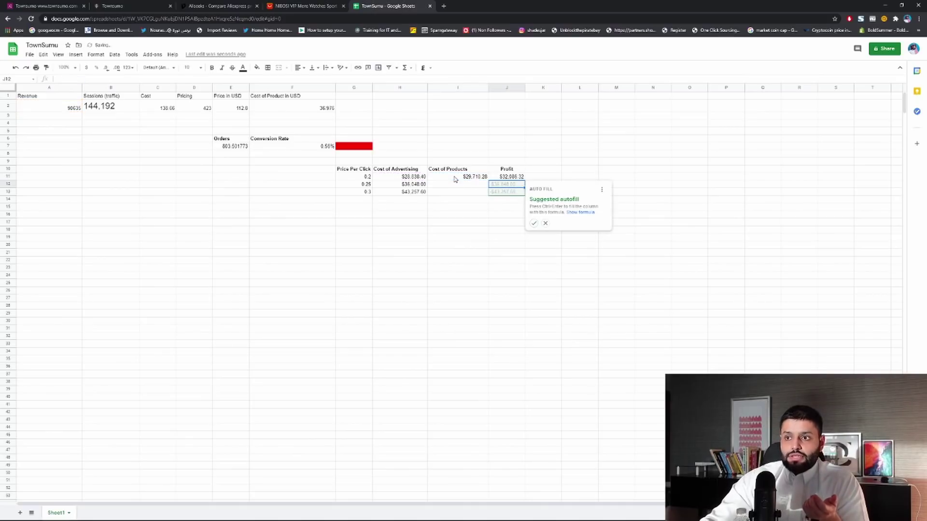
Try the suggested autofill of the profit formula in J12 and J13, and clear both cells.
click(534, 224)
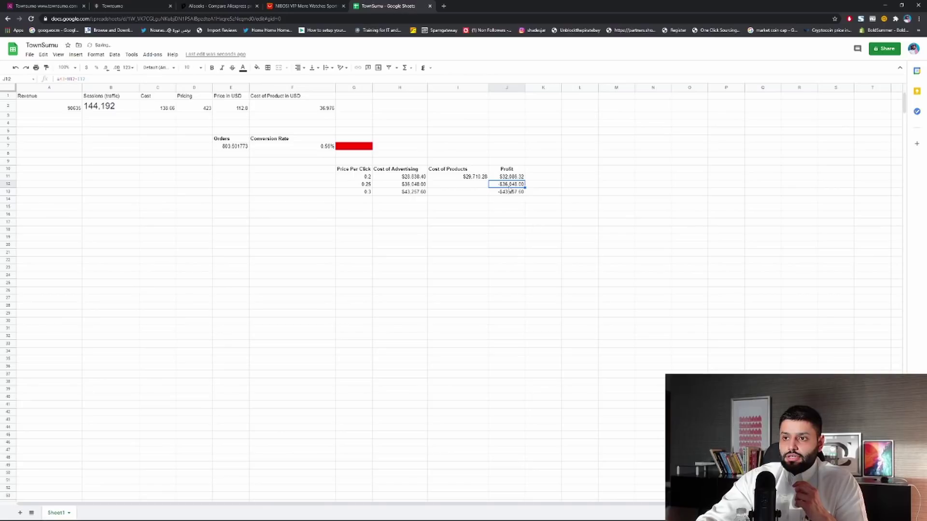
drag(509, 186, 515, 190)
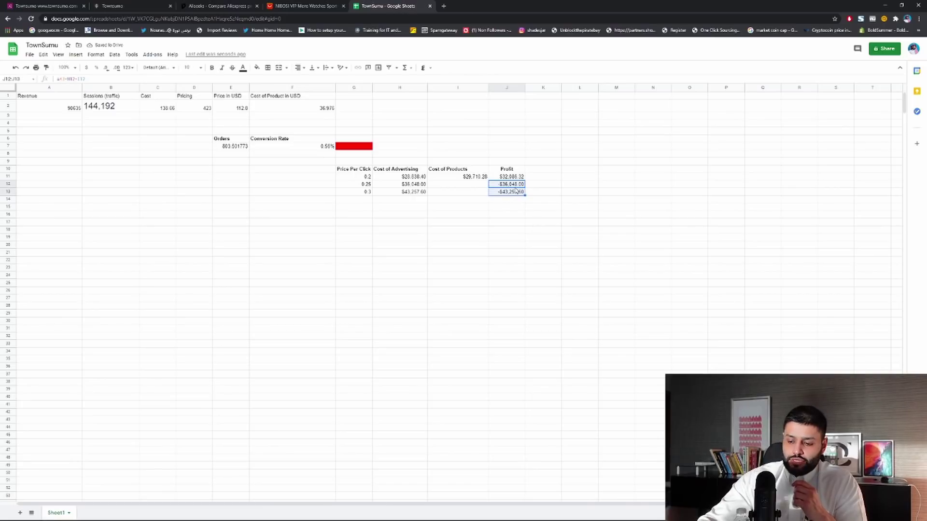
key(Delete)
click(541, 195)
Calculate the profit in J12 as revenue A2 minus advertising cost H12 minus product cost I11.
click(503, 187)
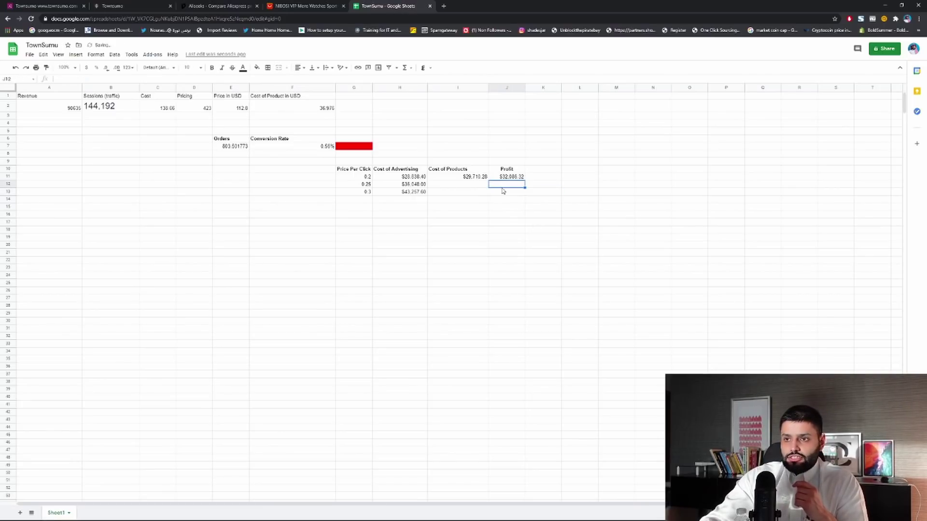
text(=)
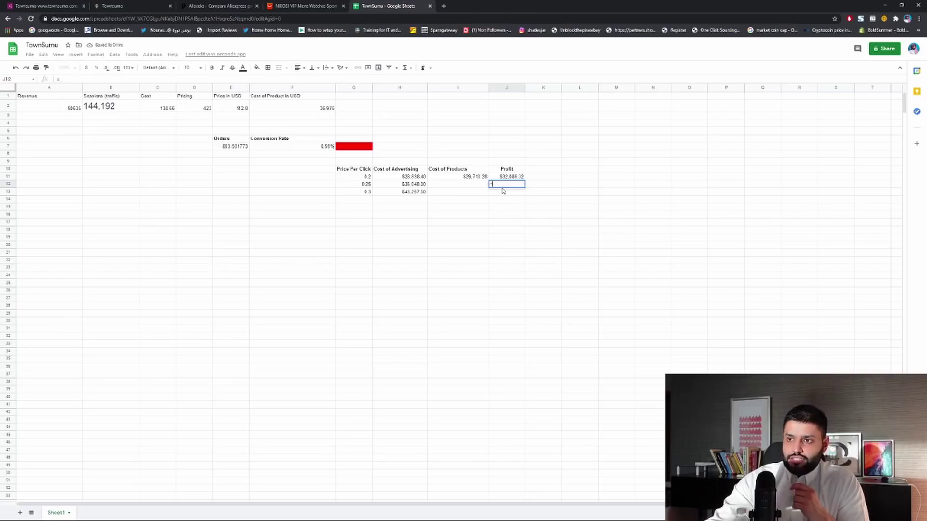
click(40, 108)
text(-)
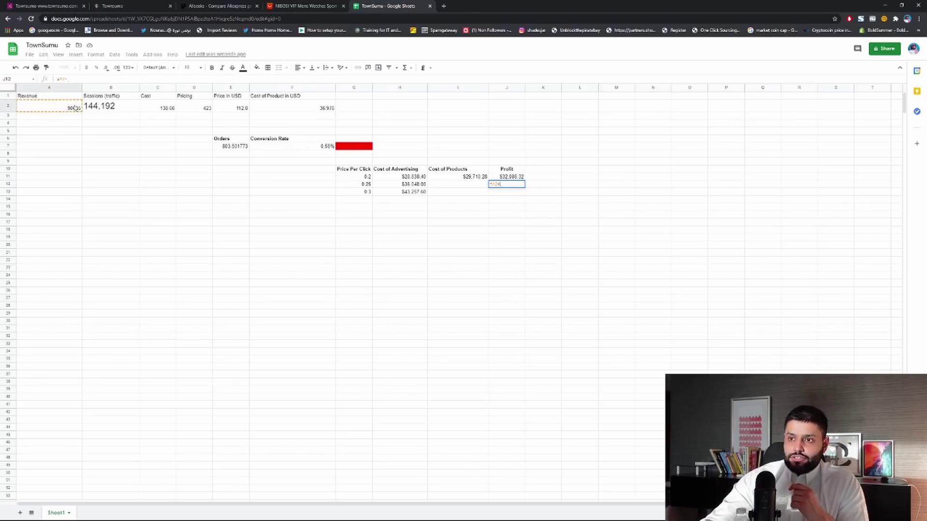
click(408, 185)
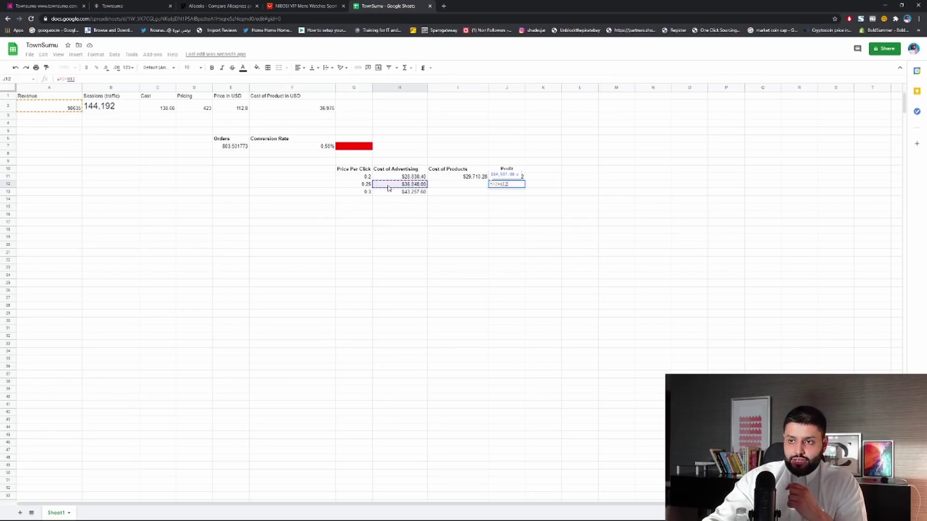
text(-)
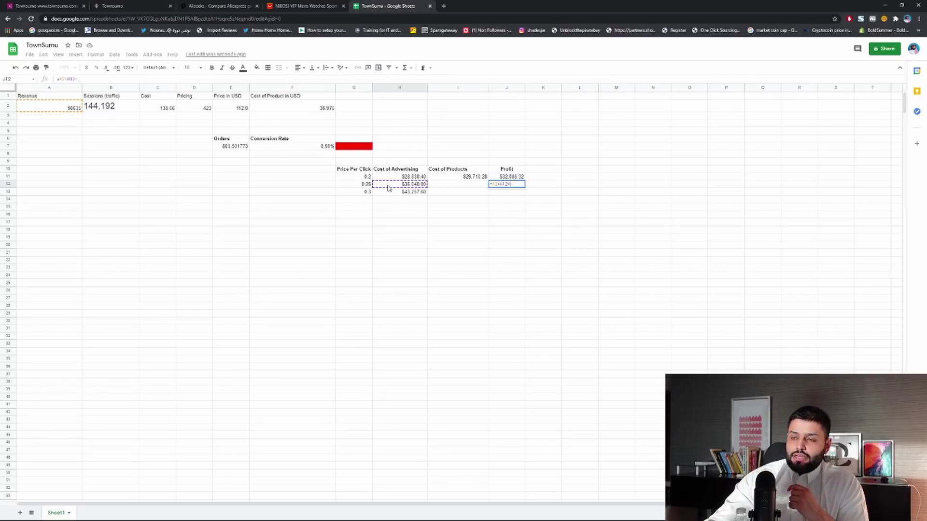
click(466, 178)
key(Return)
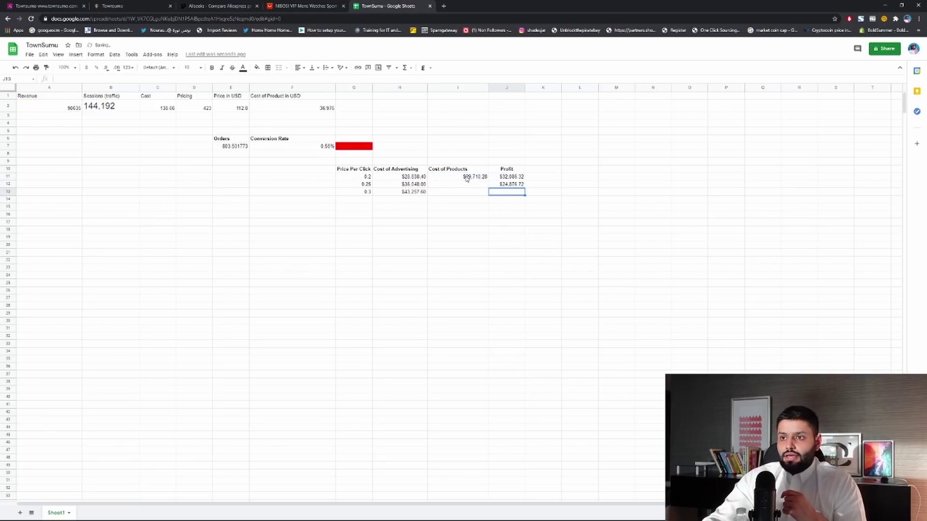
Calculate the profit in J13 as revenue A2 minus advertising cost H13 minus product cost I11.
text(=)
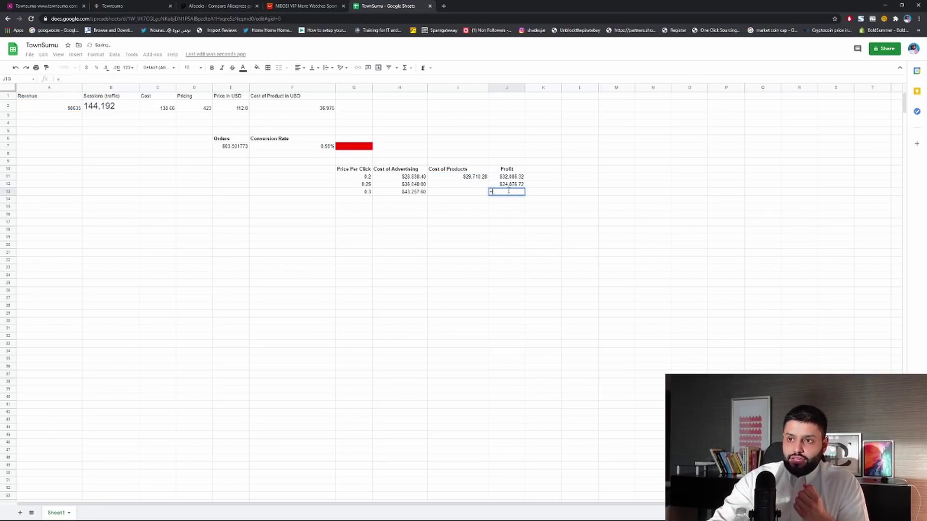
click(39, 106)
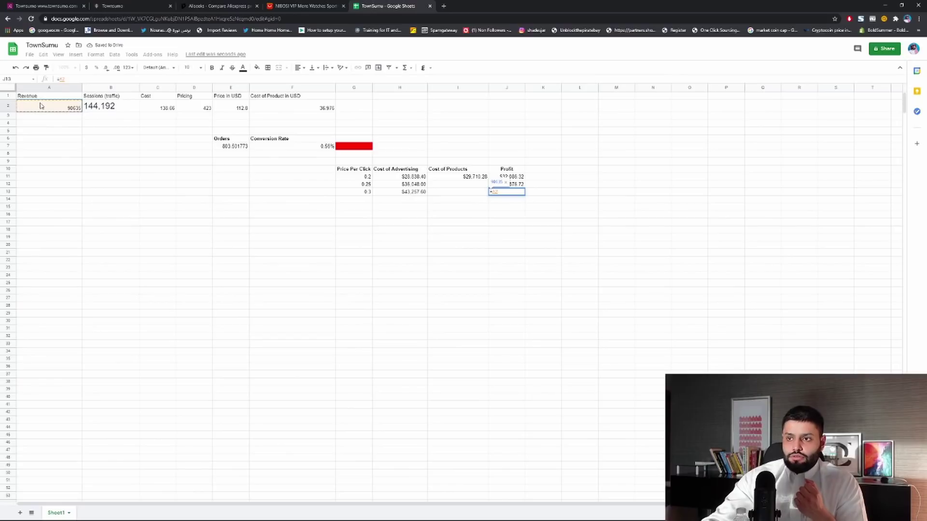
text(-)
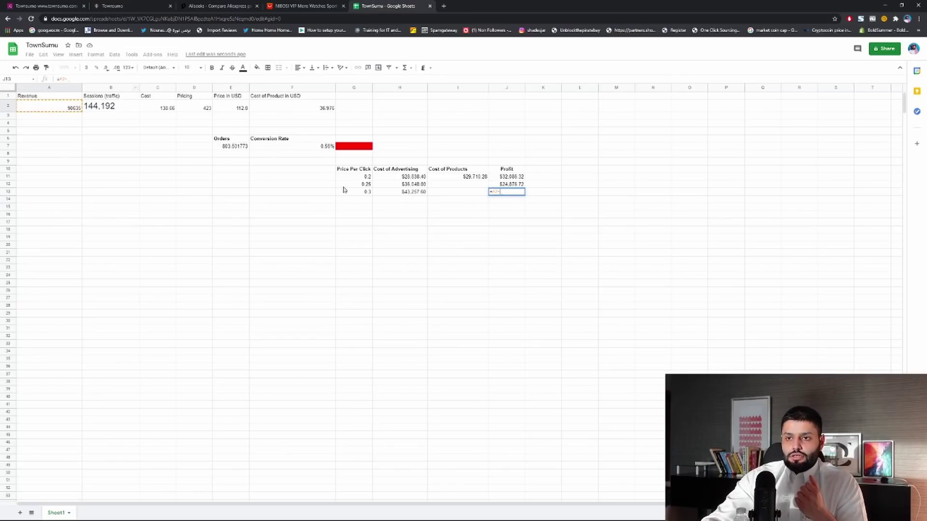
click(393, 193)
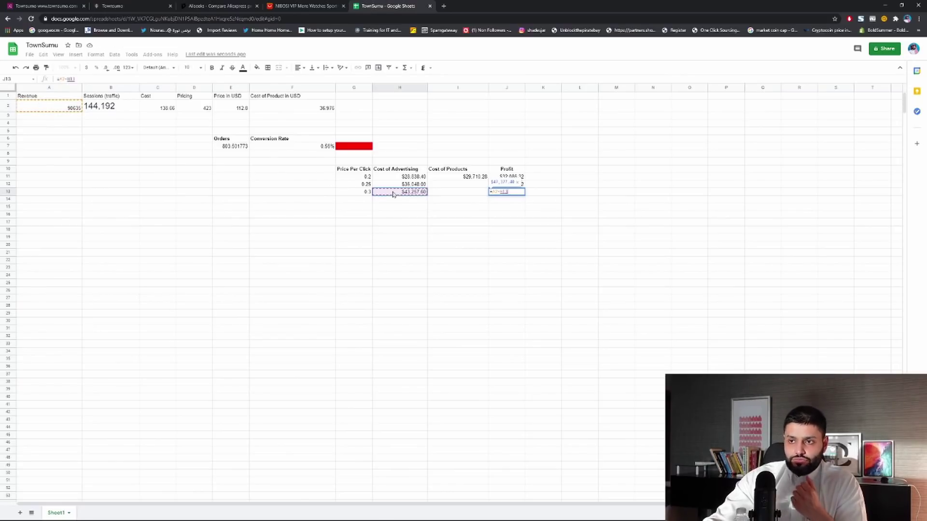
text(-)
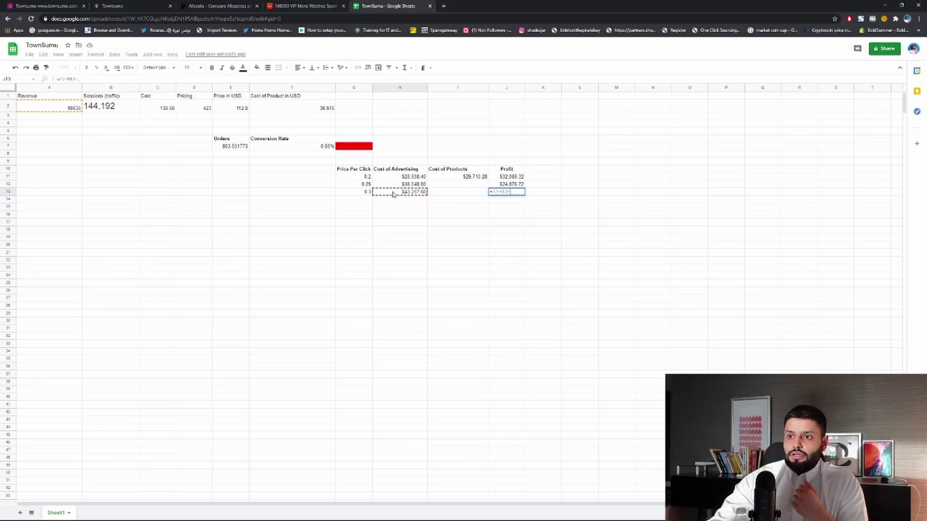
click(463, 177)
key(Return)
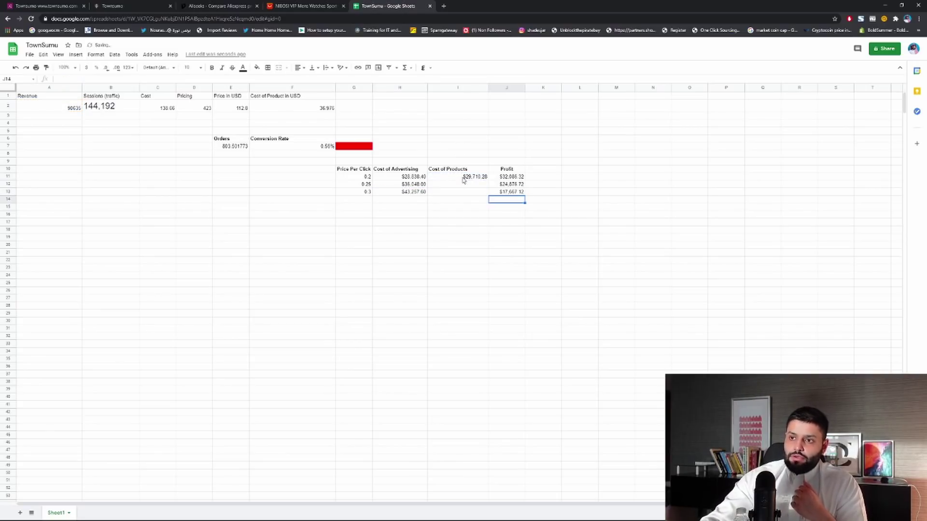
Review the profit figures in J11 to J13 for the three click prices.
click(513, 177)
click(538, 167)
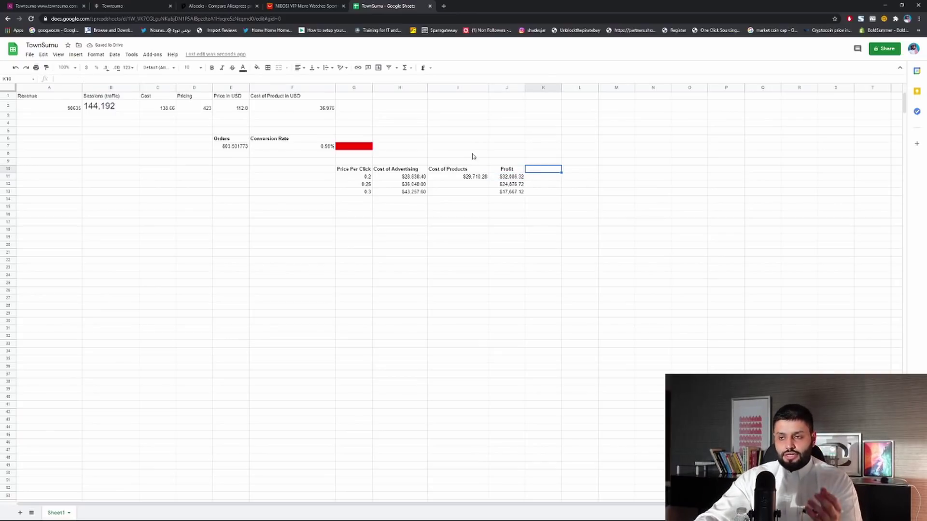
drag(503, 177, 505, 193)
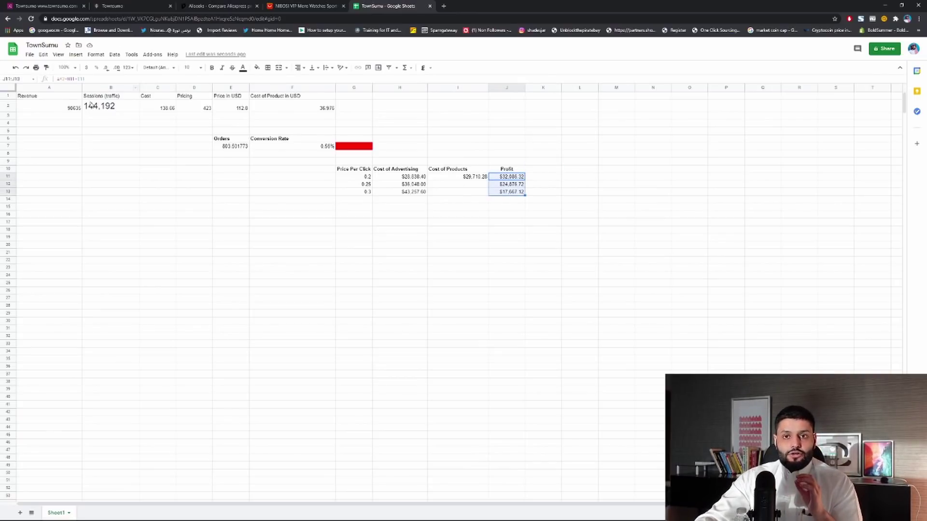
click(529, 187)
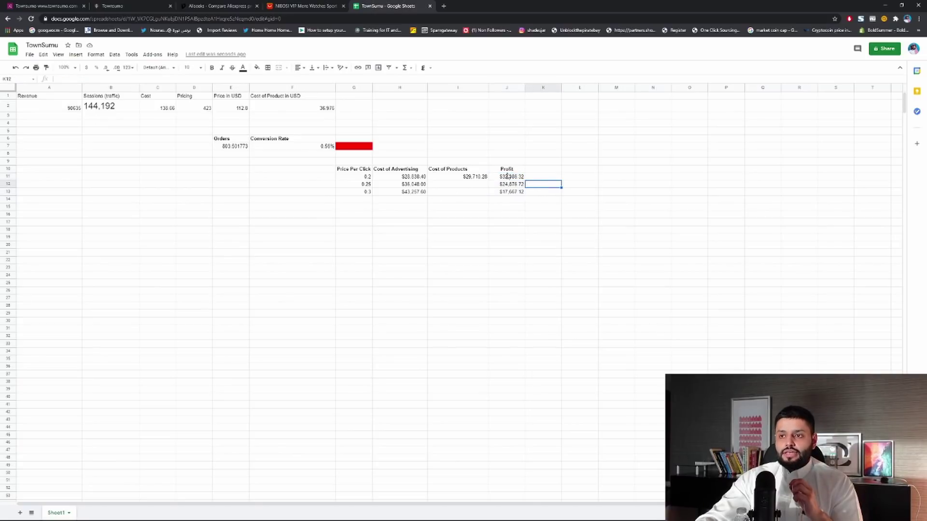
click(507, 176)
click(507, 185)
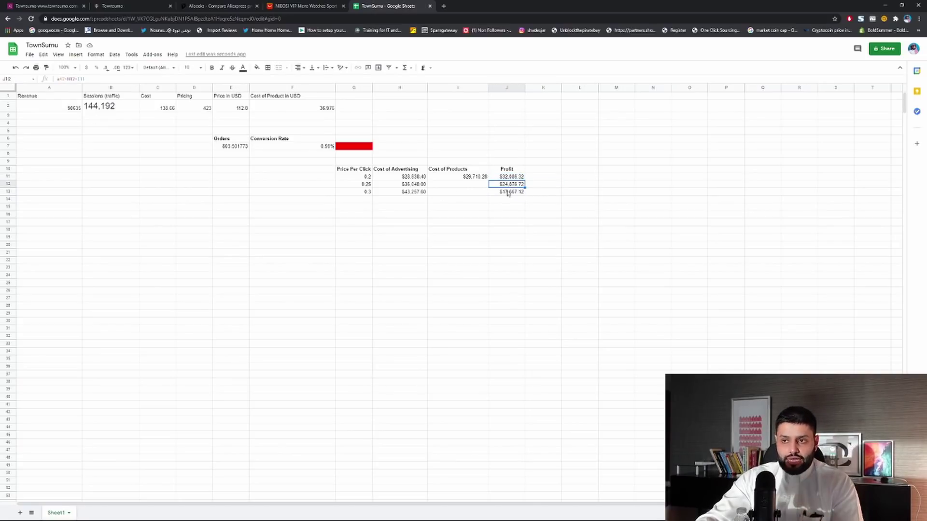
click(509, 192)
click(540, 179)
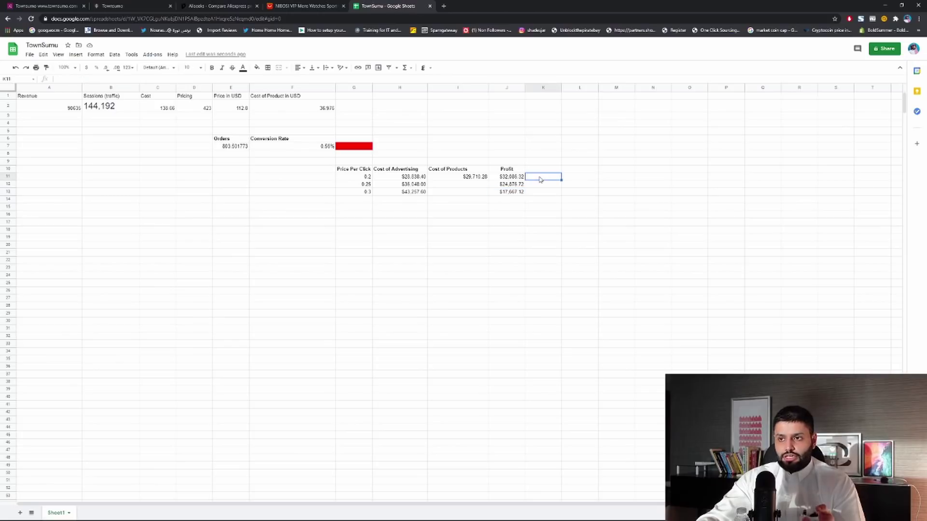
Enter the heading Profit in Sar in K10, beside Profit.
click(548, 173)
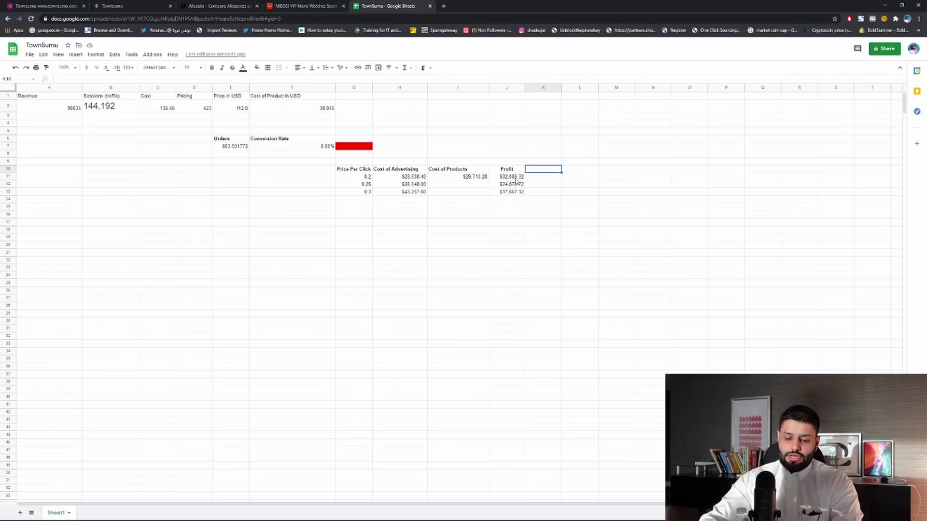
text(P)
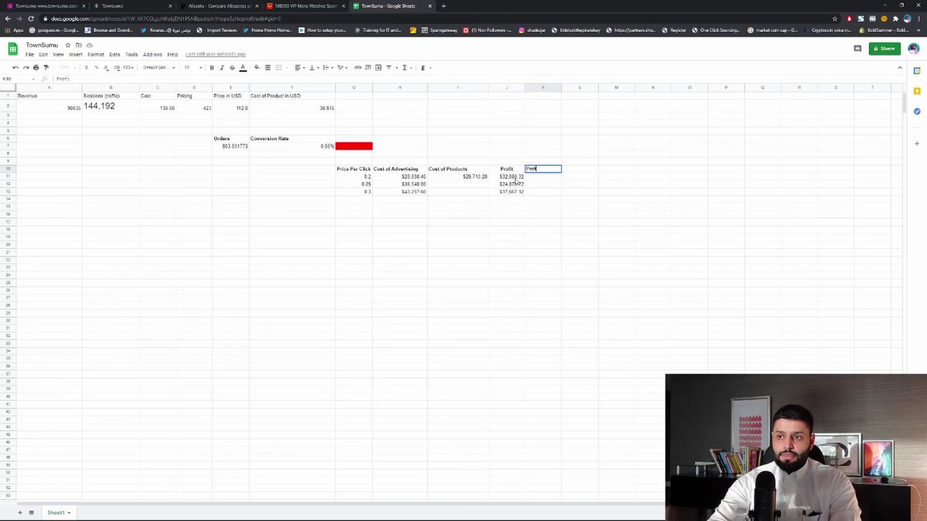
text(rofit in)
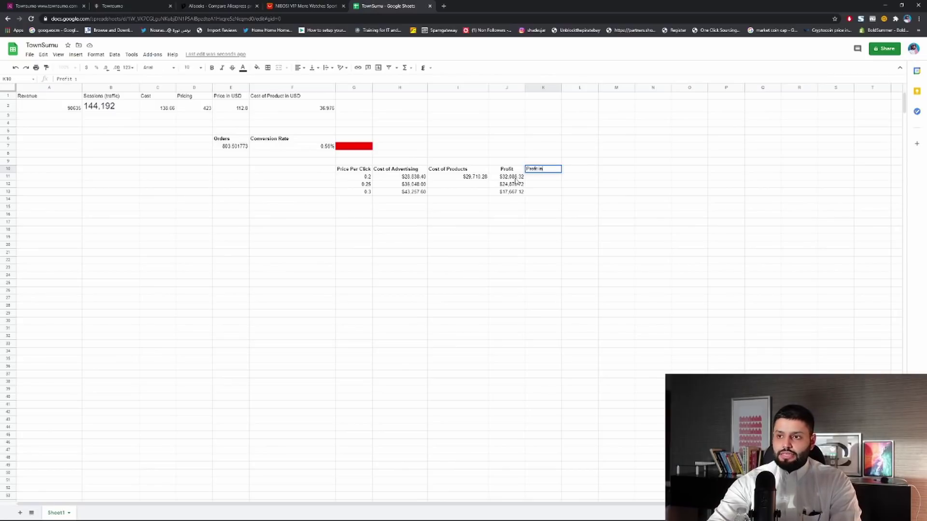
text( Sar)
key(Return)
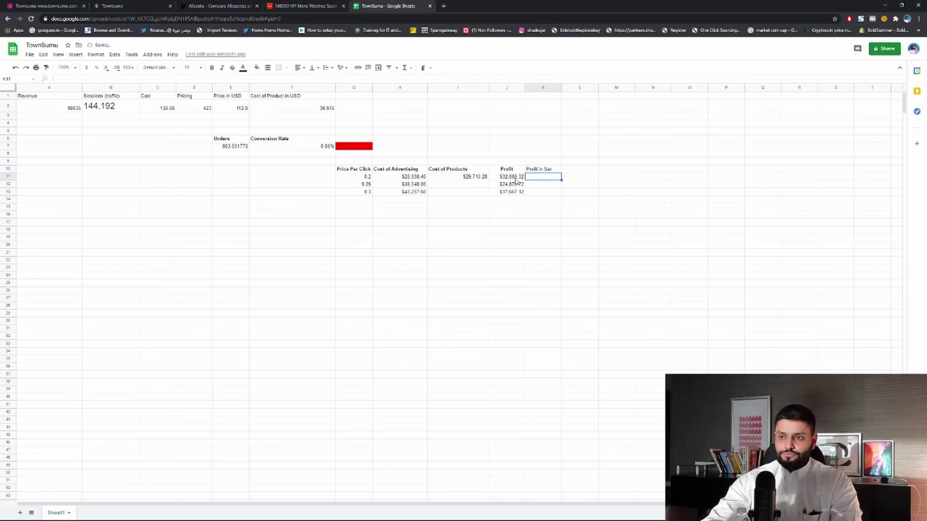
Retype the heading in K10 as Profit in SAR and make it bold.
triple_click(557, 170)
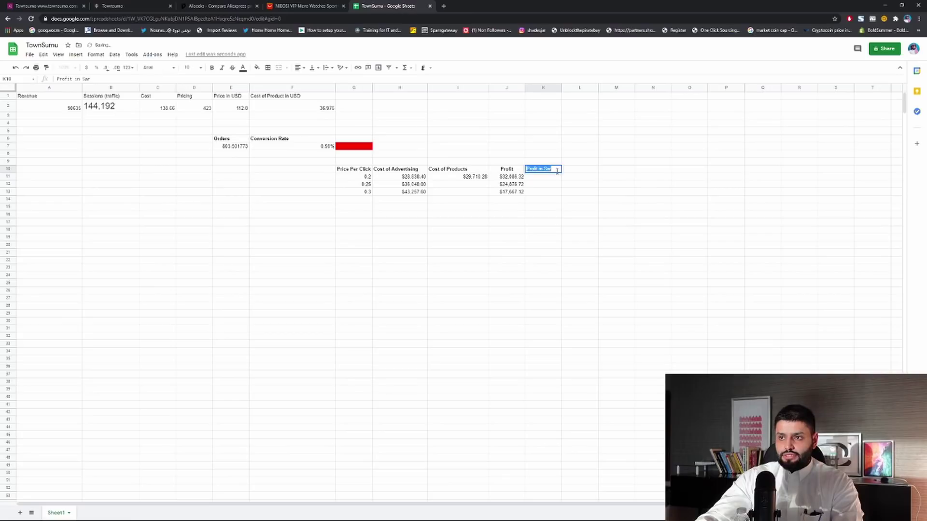
text(Pro)
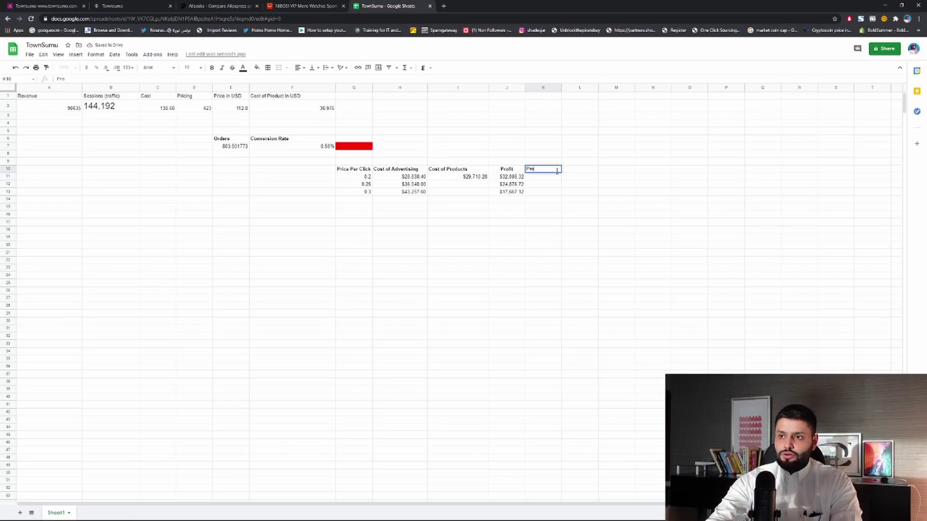
text(fit )
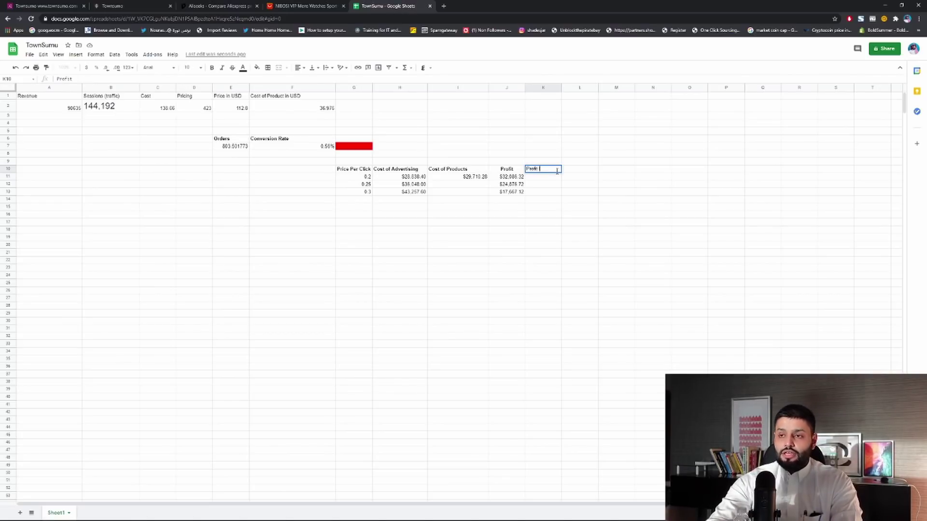
text(in SAR)
key(Return)
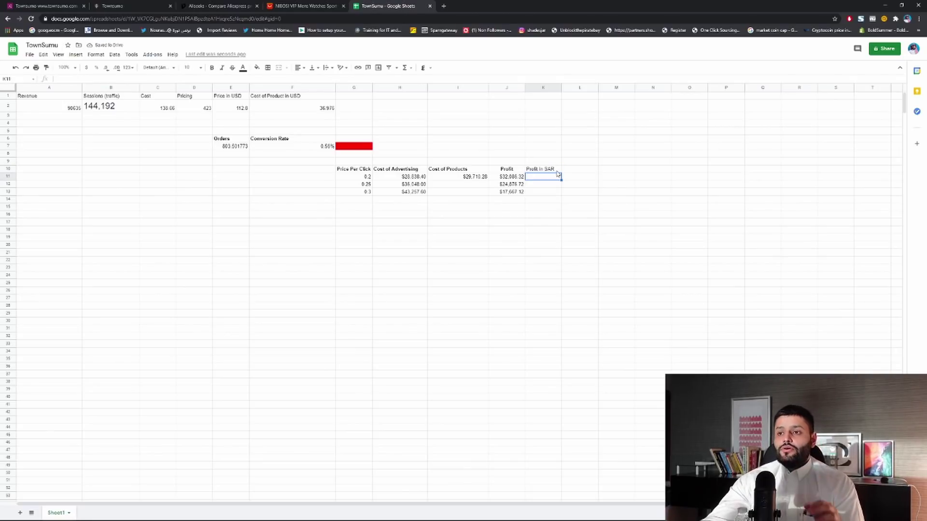
click(554, 171)
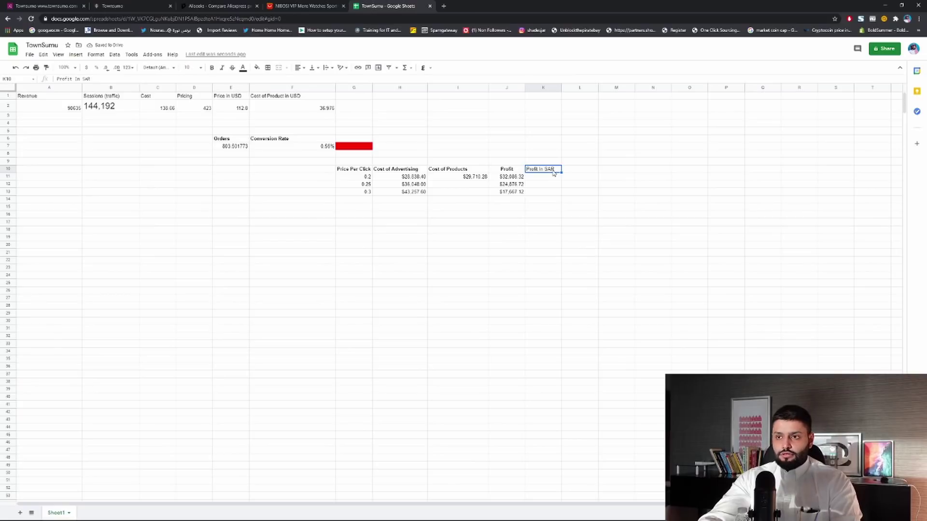
key(ctrl+b)
Convert the profit to riyals in K11 as J11 times 3.75, and accept the suggested autofill for K12 and K13.
click(542, 178)
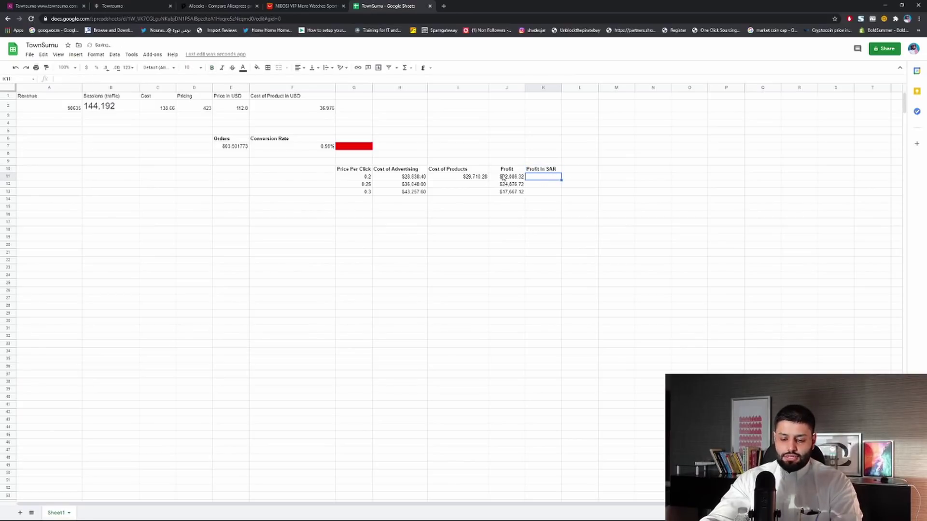
text(=)
click(502, 178)
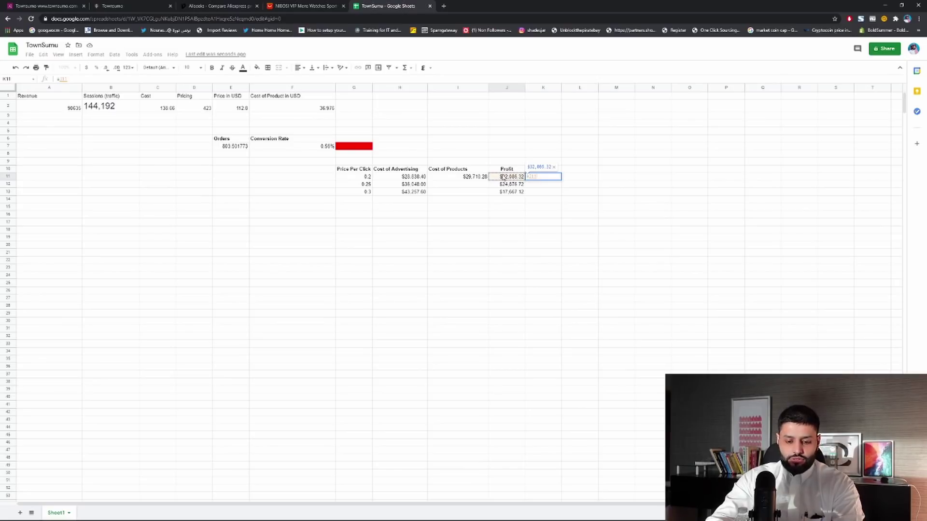
text(*3)
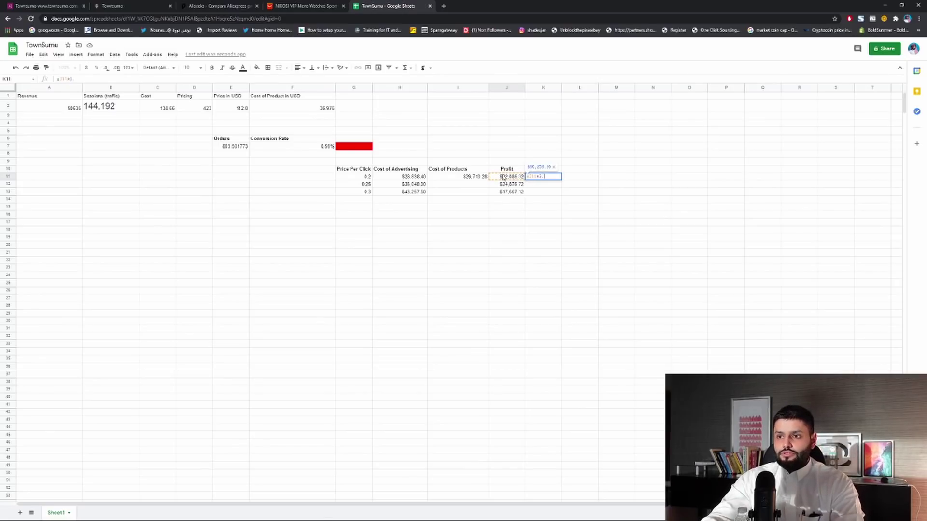
text(.75)
key(Return)
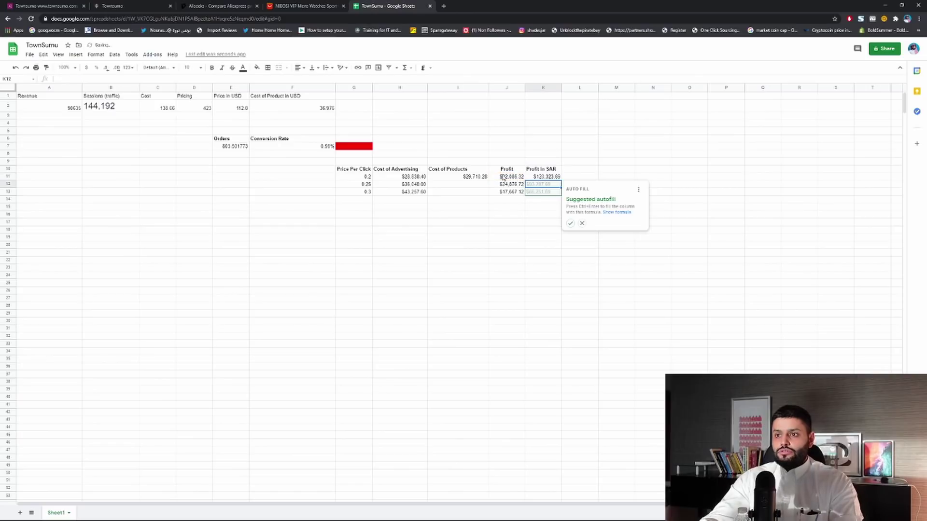
click(568, 223)
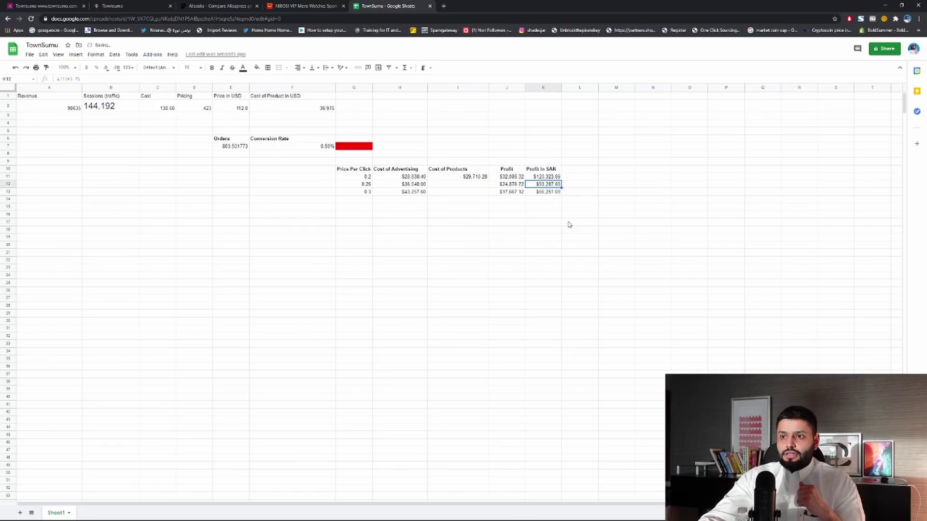
click(559, 207)
Format the SAR profits in K11 to K13 with the custom riyal currency format without decimals.
drag(543, 177, 542, 193)
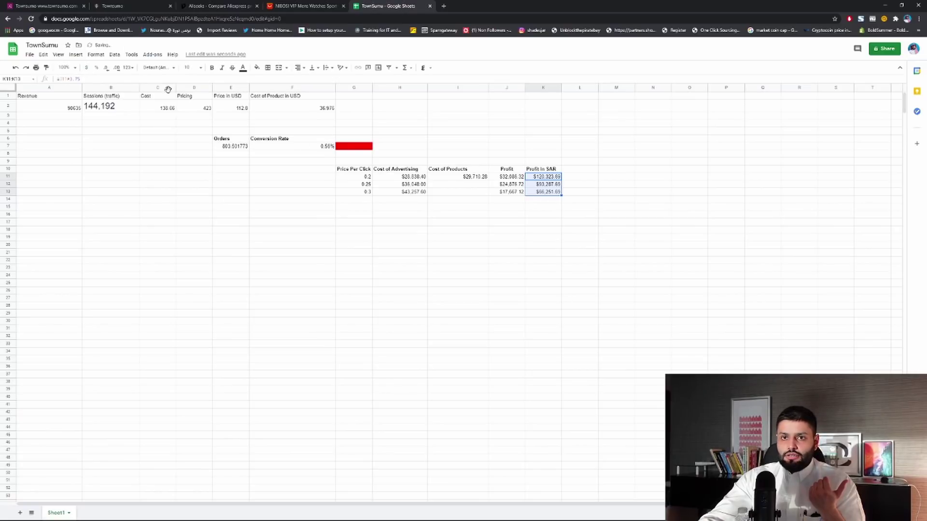
click(96, 54)
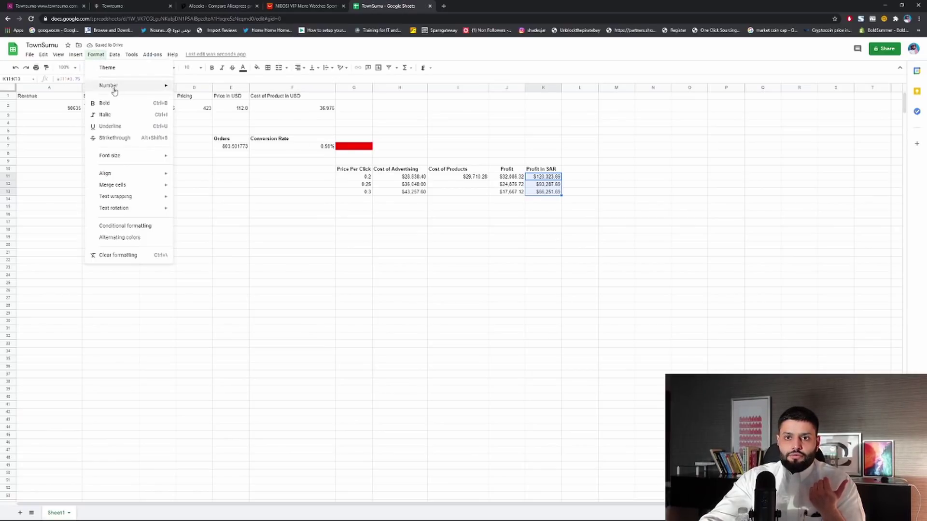
mouse_move(128, 86)
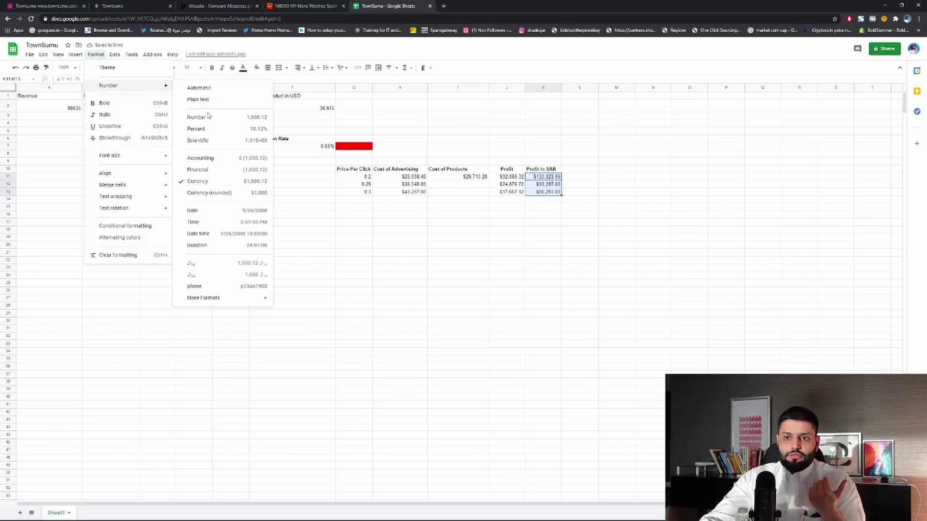
click(231, 275)
click(540, 208)
click(595, 185)
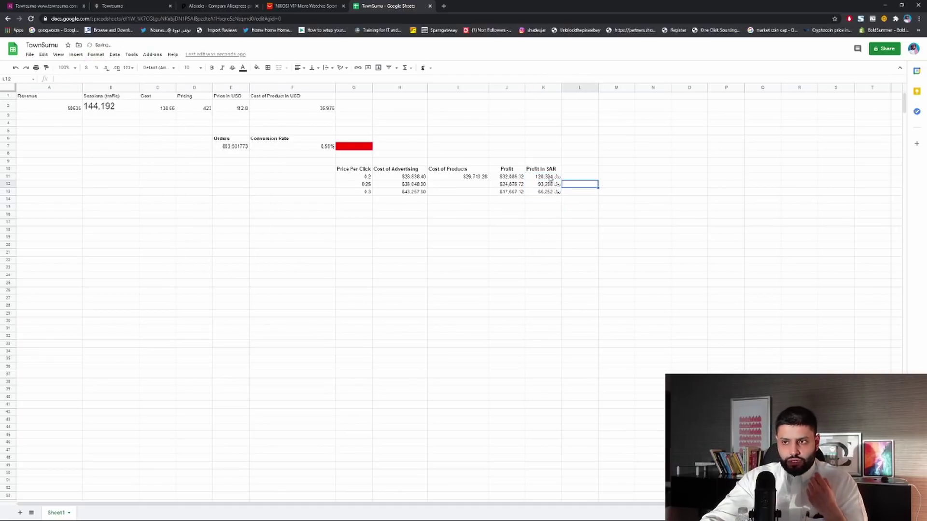
Fill the SAR profit cells K11 to K13 with bright green.
click(552, 178)
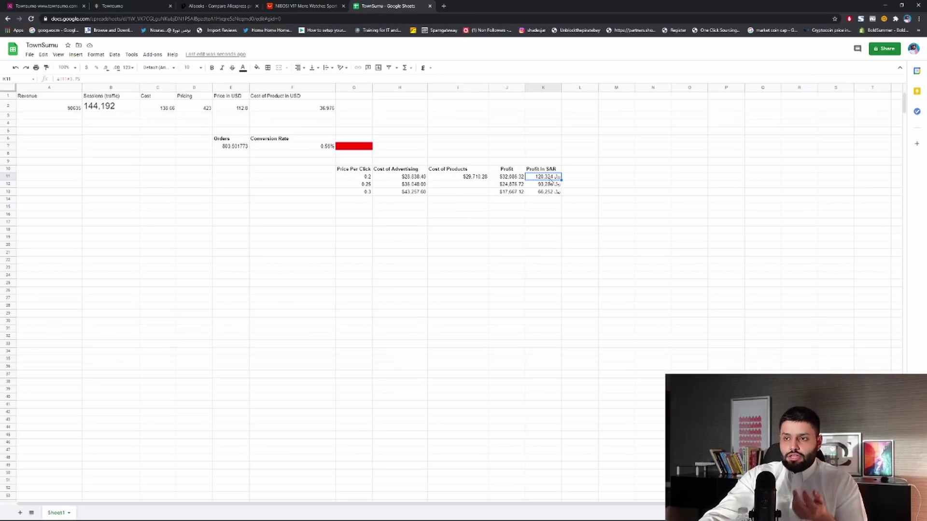
click(543, 186)
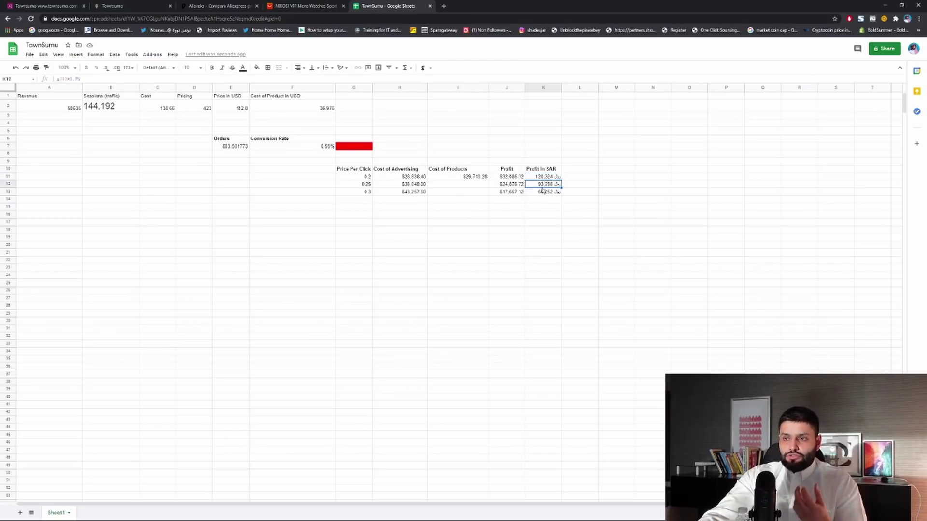
click(540, 193)
click(446, 180)
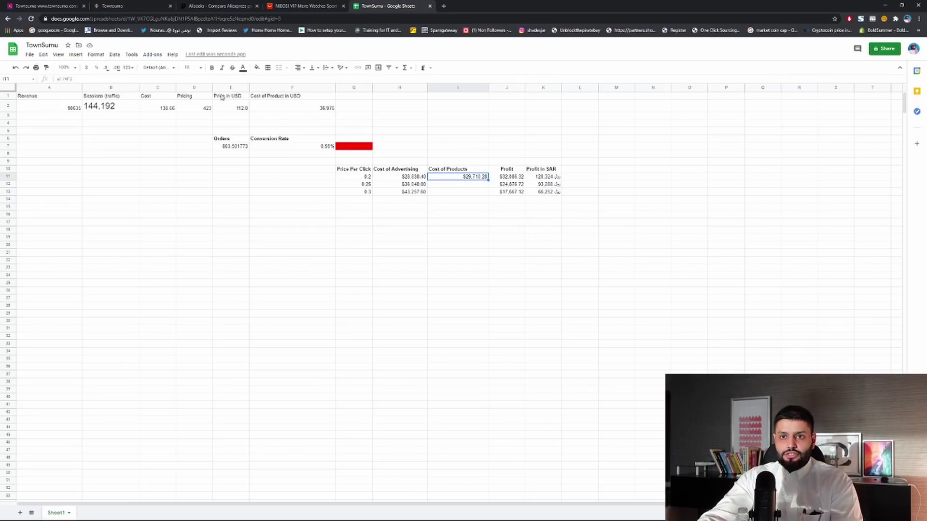
drag(543, 177, 541, 194)
click(257, 67)
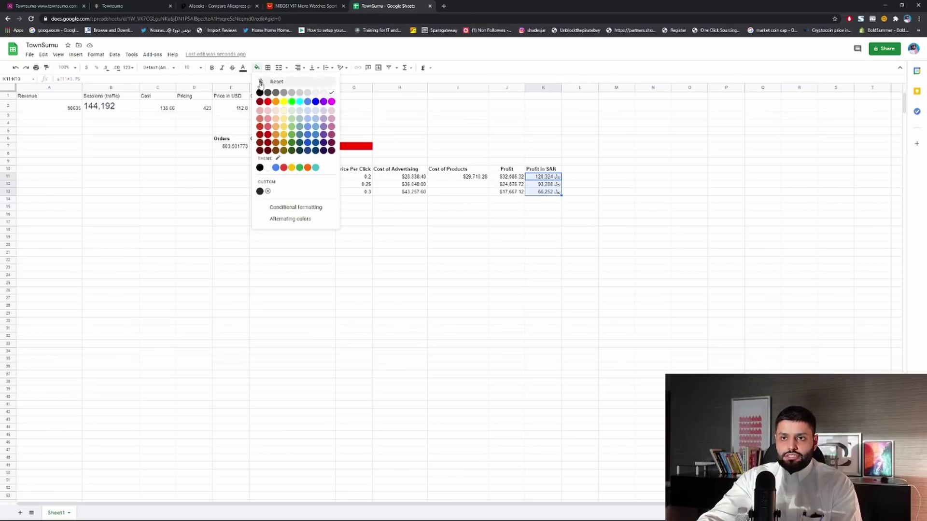
click(291, 101)
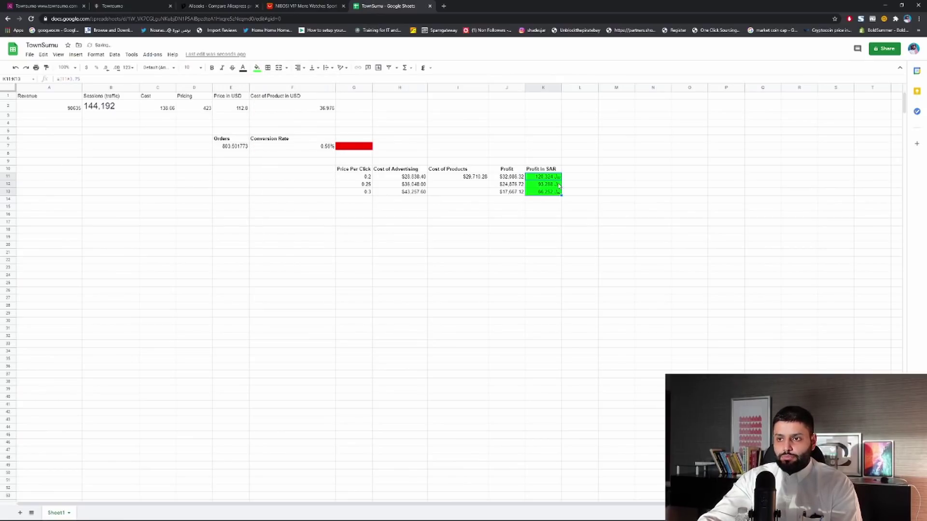
Fill the Cost of Products cell I11 with red.
drag(513, 177, 488, 192)
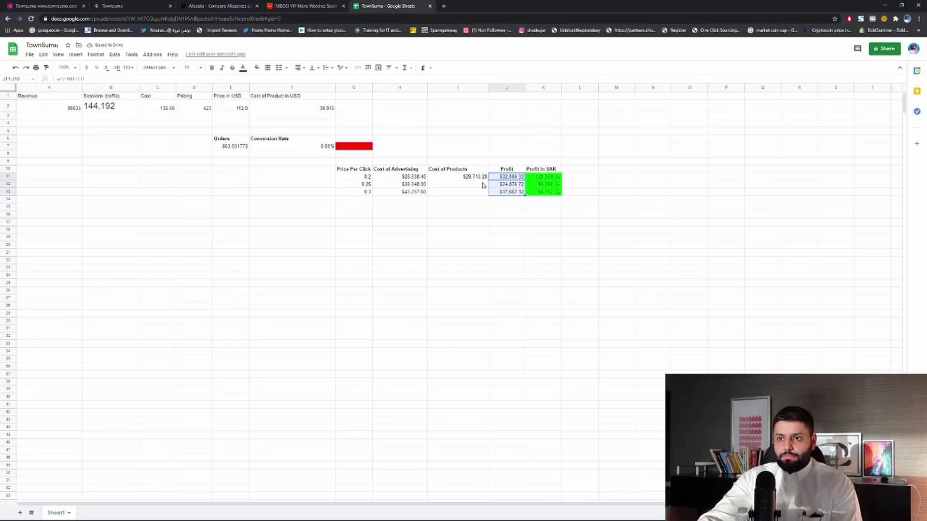
click(472, 179)
click(257, 68)
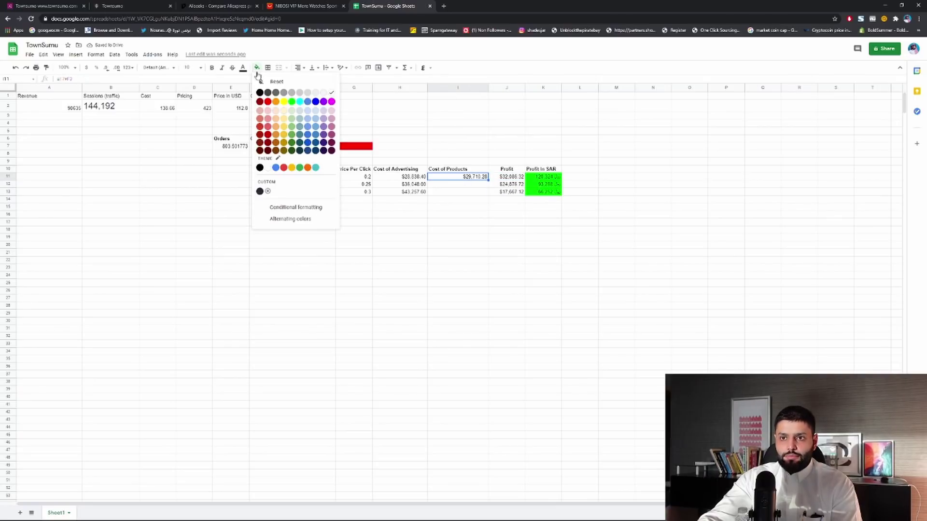
click(267, 101)
Fill the Cost of Advertising cells H11 to H13 with the same red as the product cost.
click(415, 170)
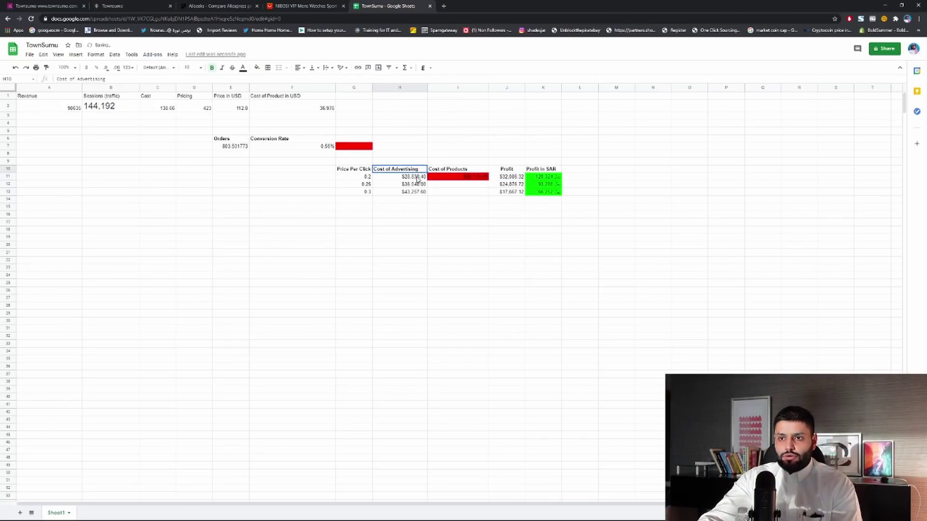
drag(417, 179, 414, 192)
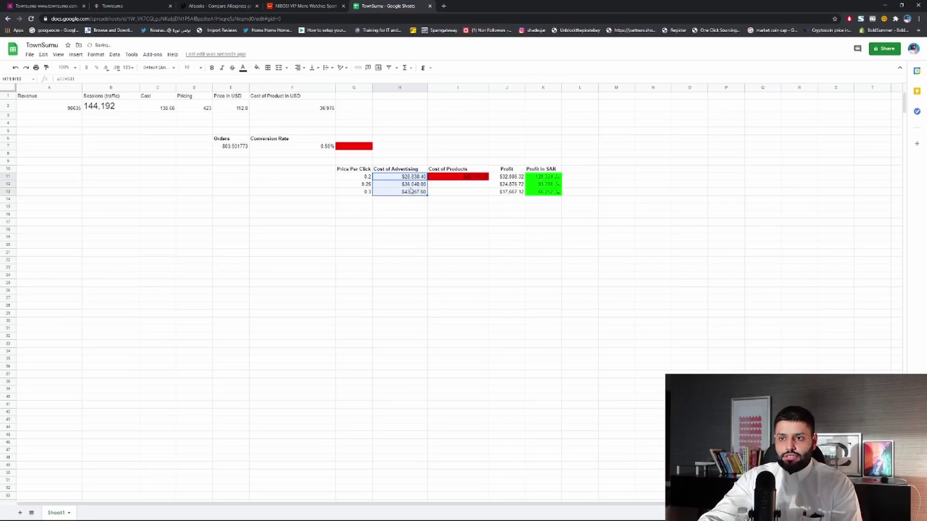
click(256, 68)
click(267, 102)
click(400, 223)
click(516, 177)
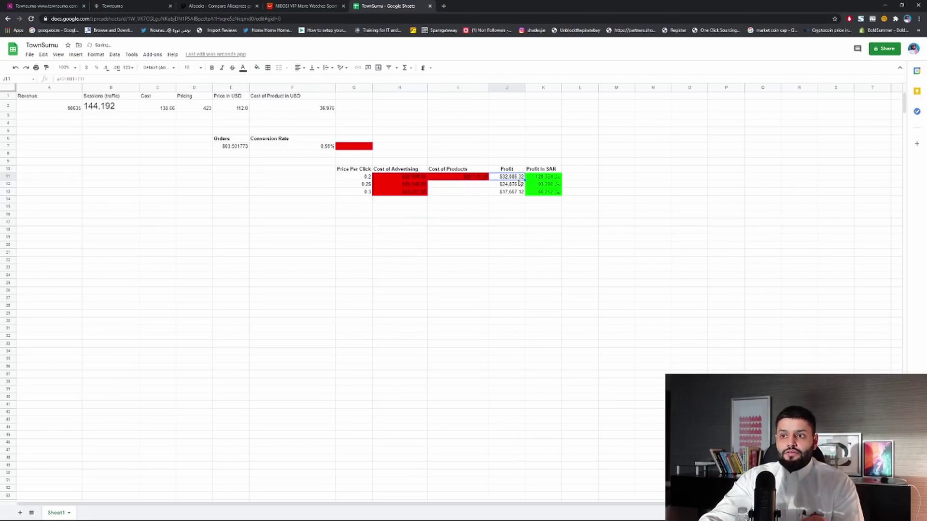
Make the advertising costs in H11 to H13 and the product cost in I11 bold, and color the text in I11 white.
drag(404, 180, 402, 193)
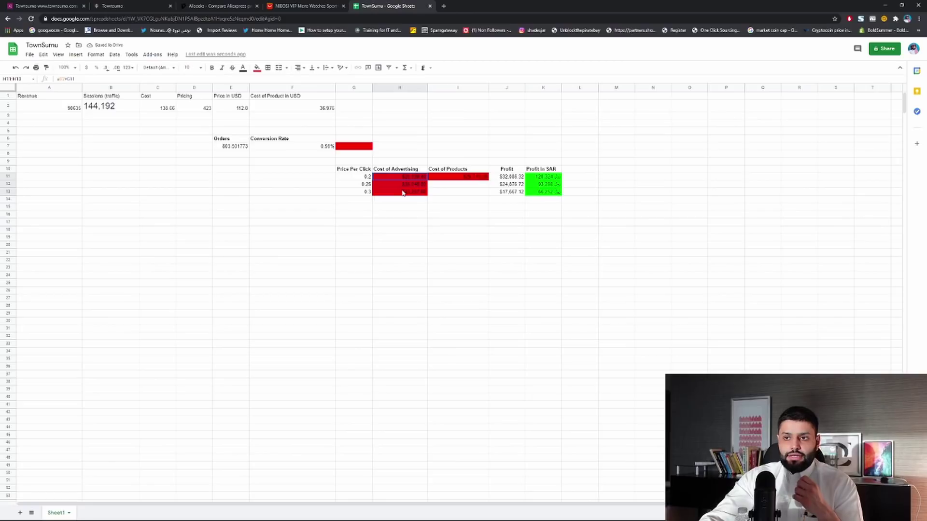
click(459, 178)
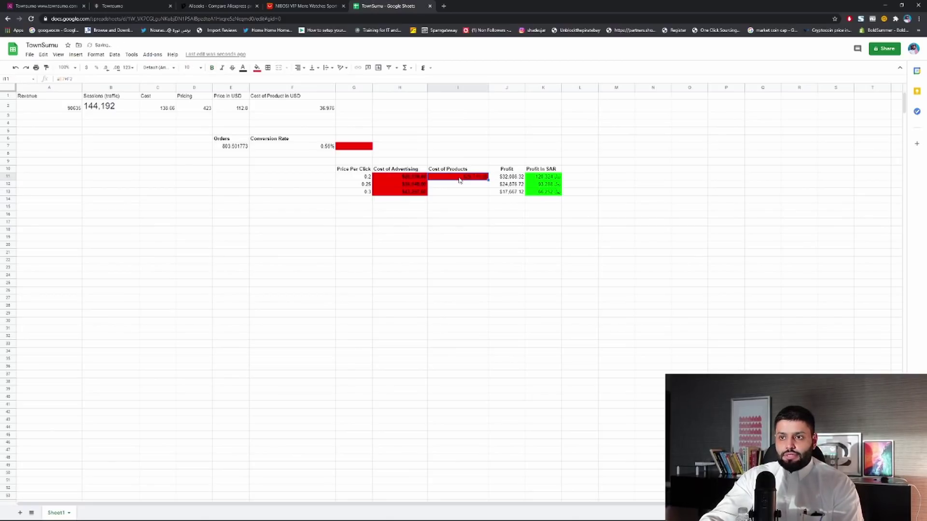
key(ctrl+b)
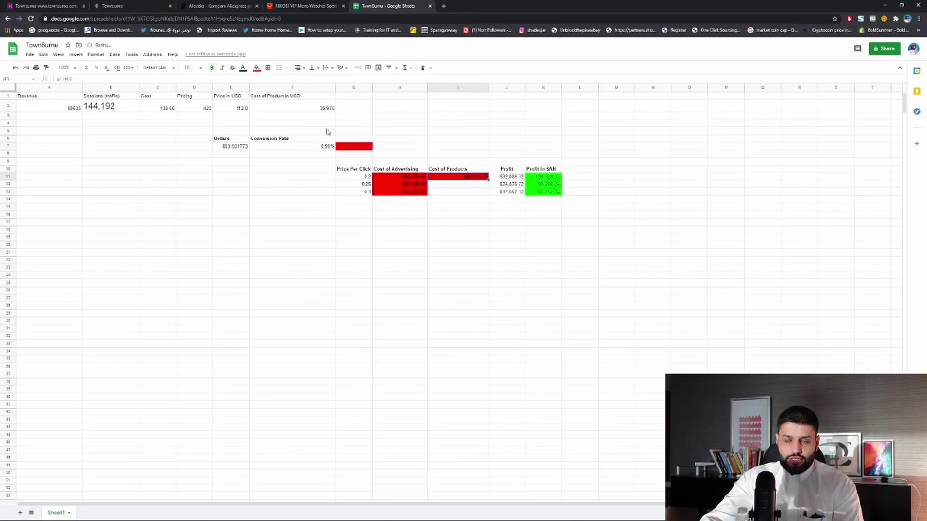
click(244, 68)
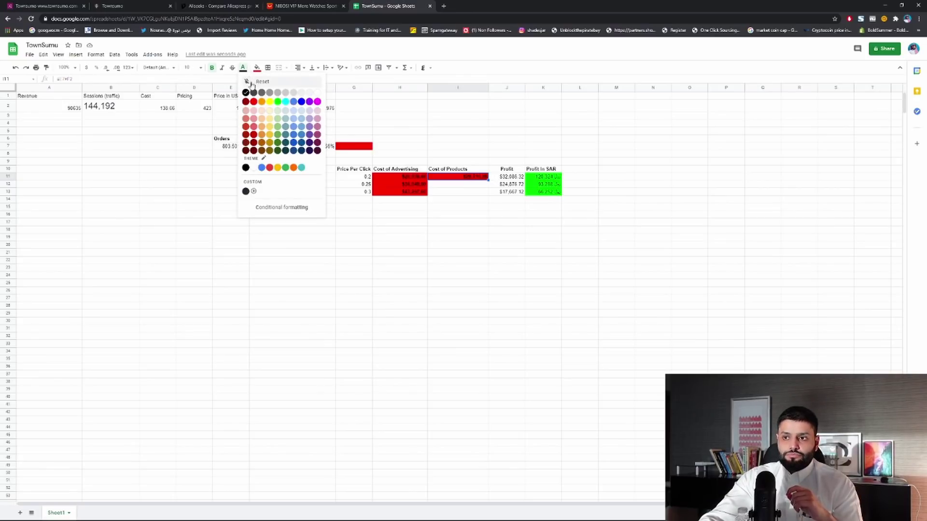
click(317, 92)
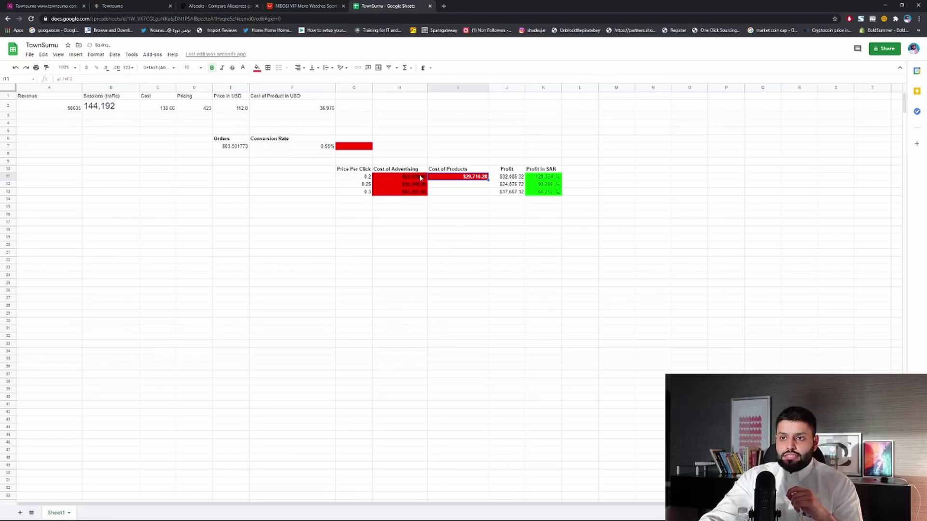
Color the text of the advertising costs in H11 to H13 white.
drag(419, 177, 412, 188)
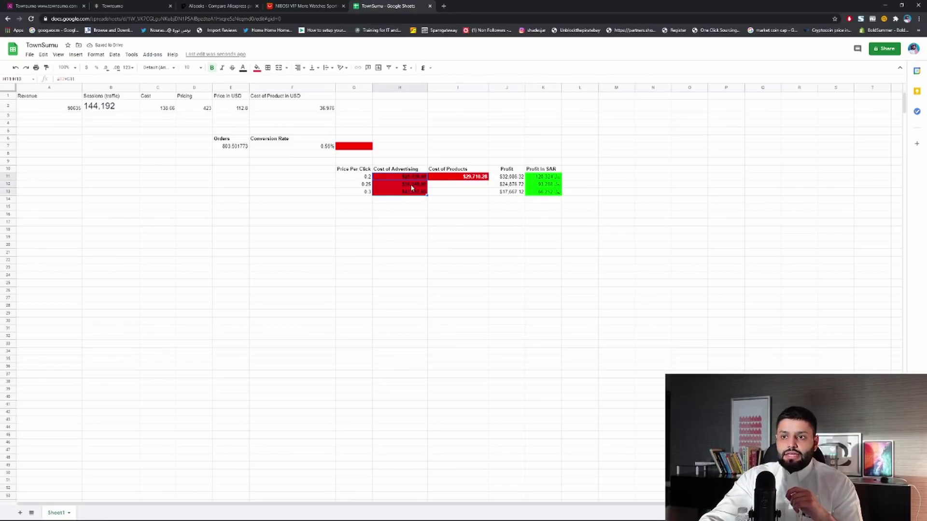
click(244, 68)
click(318, 92)
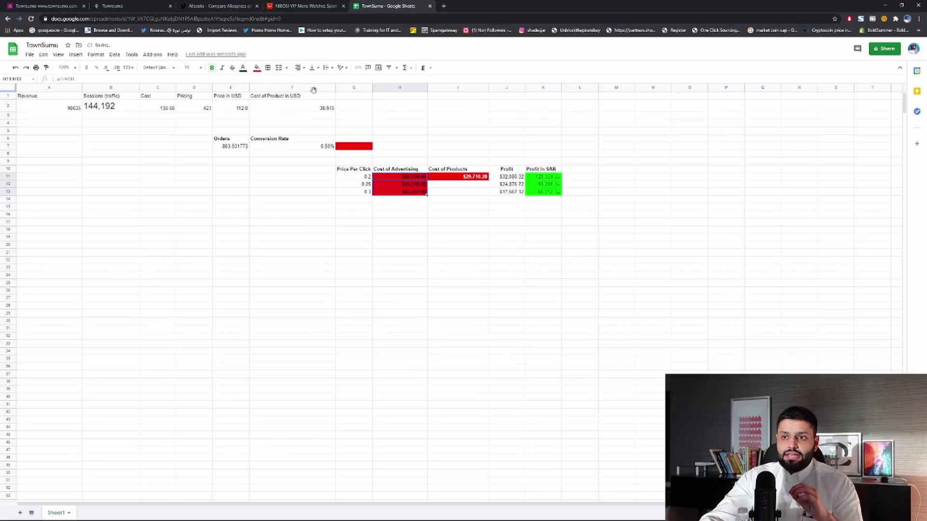
click(242, 68)
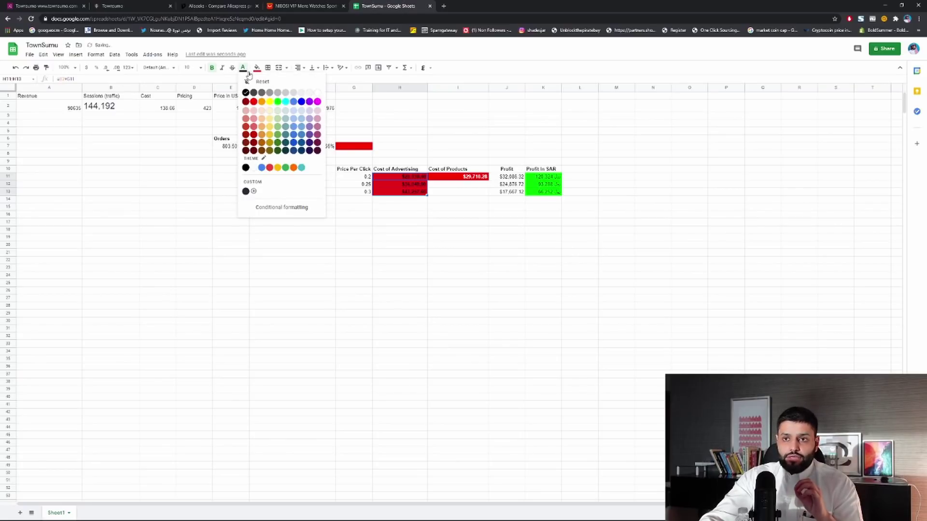
click(315, 96)
Review the SAR profits in column K against the click prices in G11 to G13.
click(553, 178)
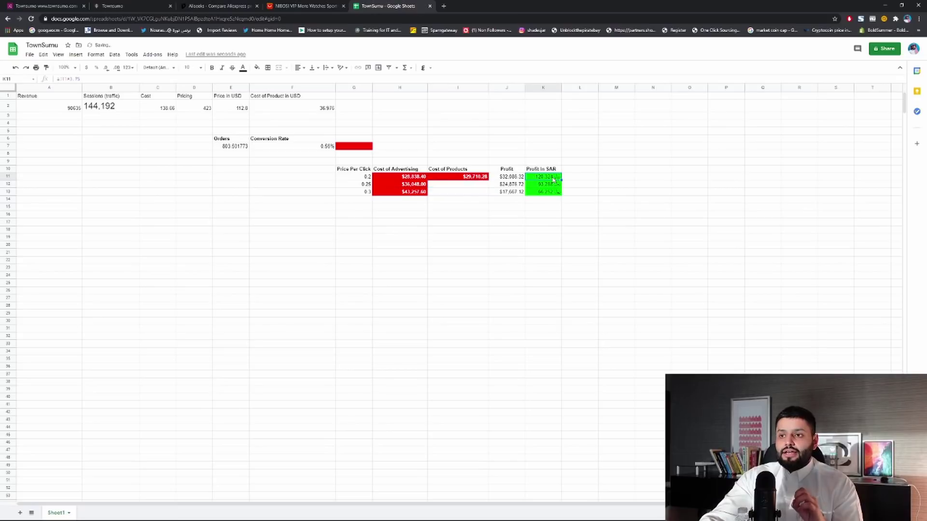
click(549, 186)
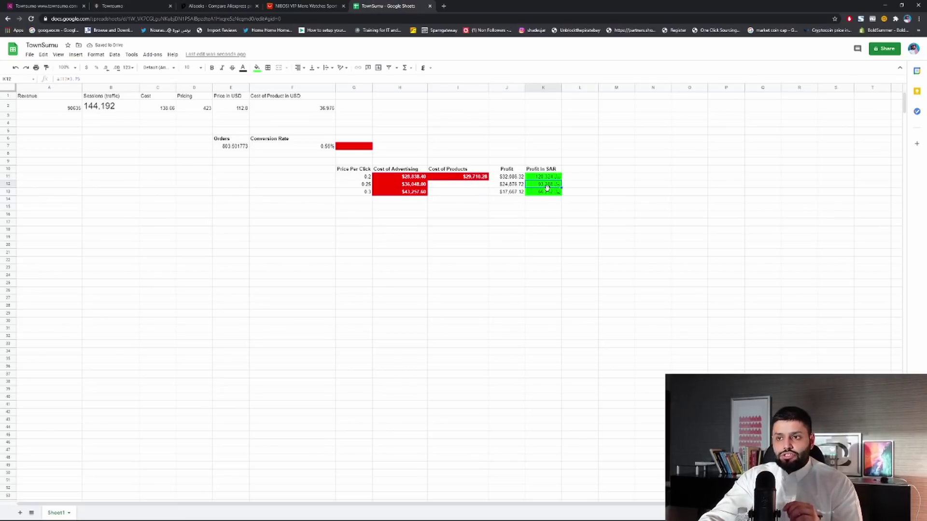
click(404, 223)
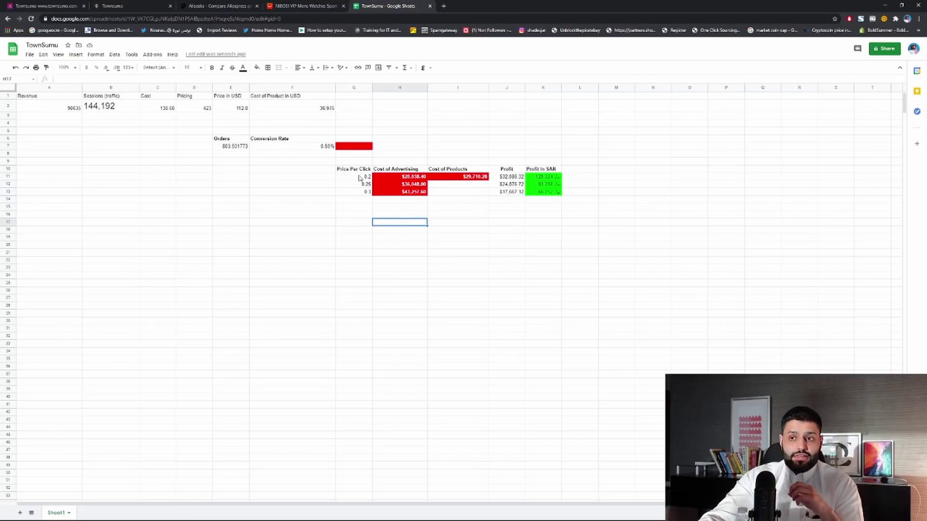
drag(360, 178, 361, 192)
click(360, 192)
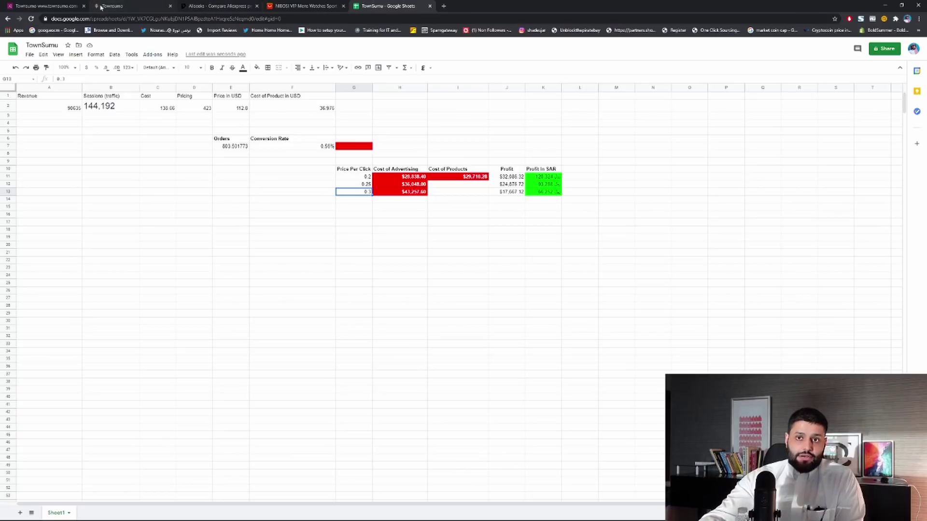
Check the Townsumo storefront and its Exchange marketplace listing, and compare the listing with the click prices in the TownSumo sheet.
click(118, 6)
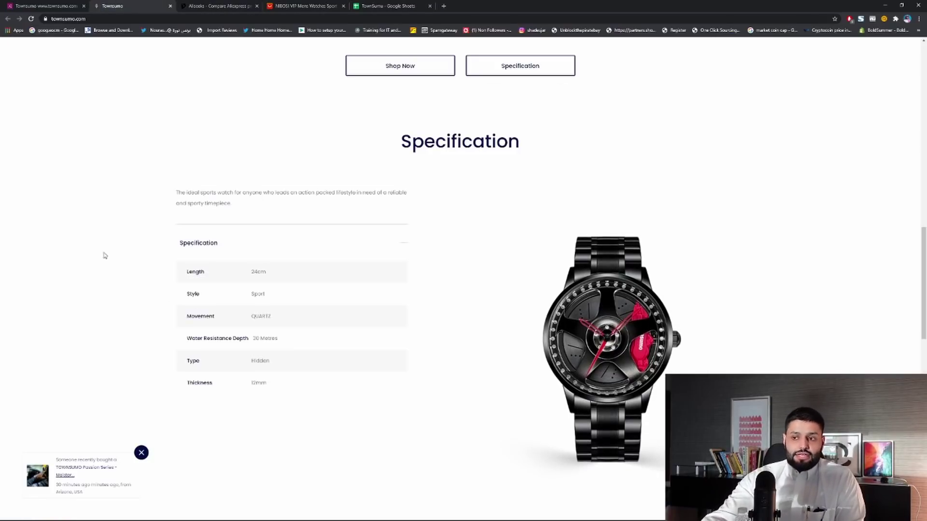
scroll(372, 190, up, 15)
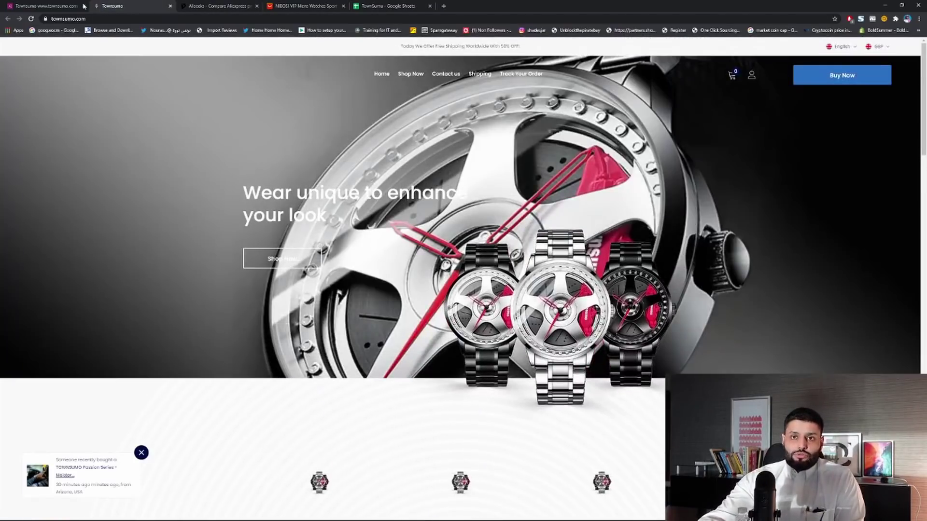
click(70, 8)
scroll(466, 149, up, 12)
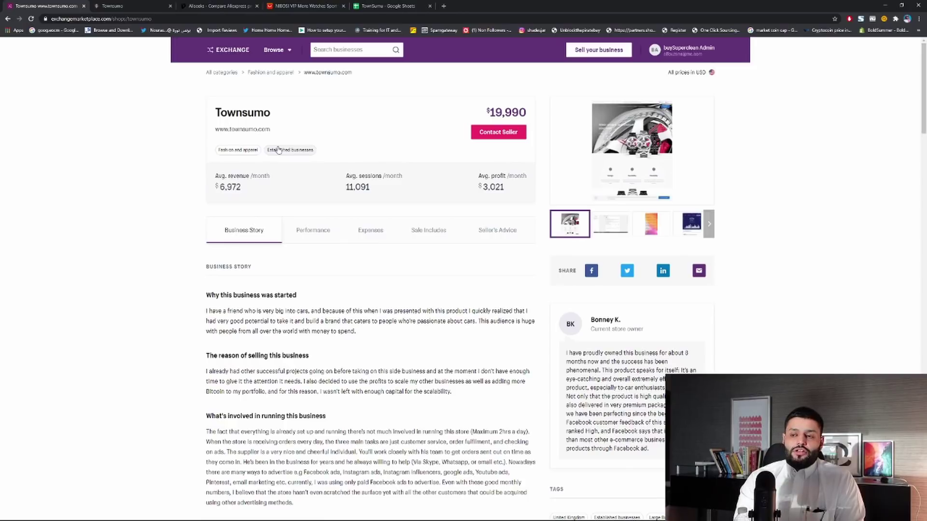
click(376, 11)
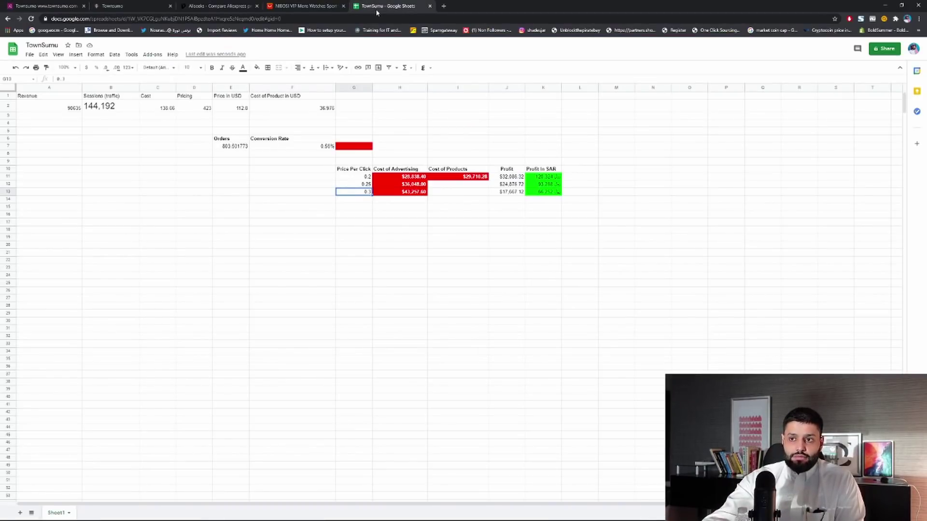
click(364, 179)
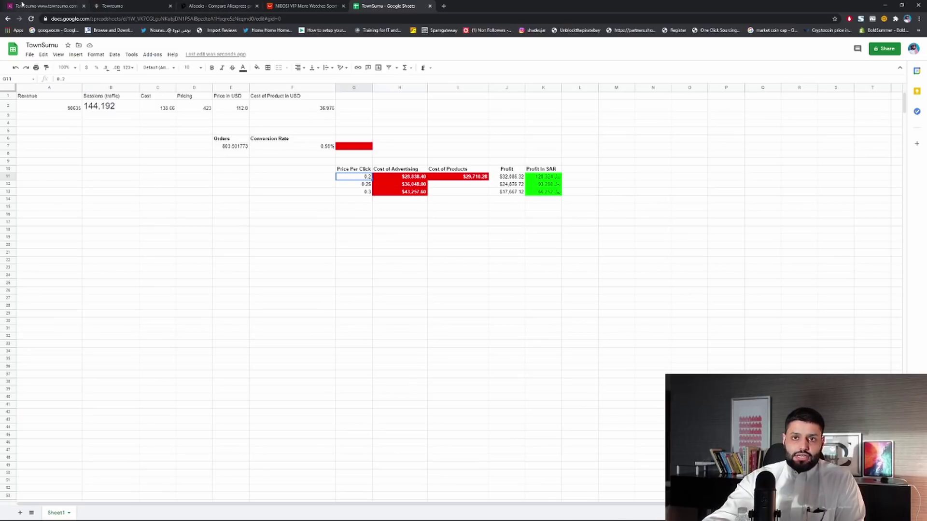
click(43, 6)
click(375, 6)
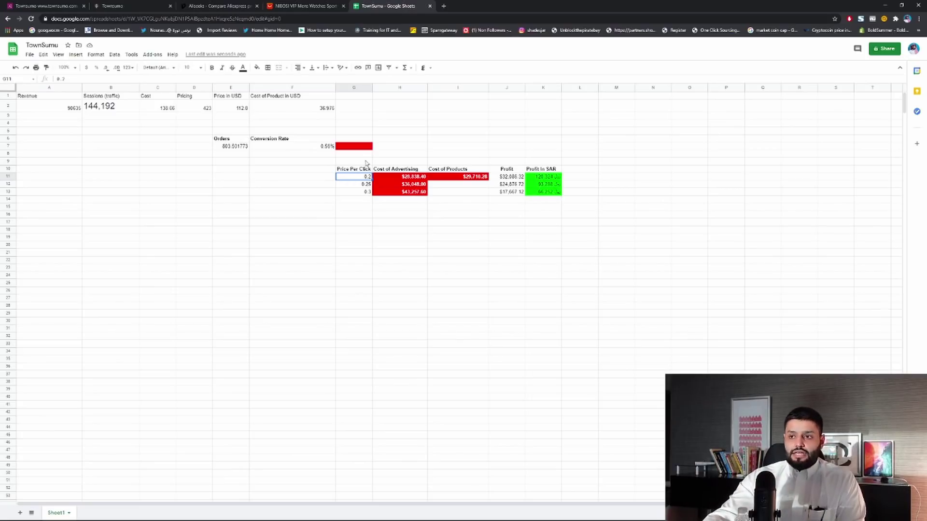
click(367, 192)
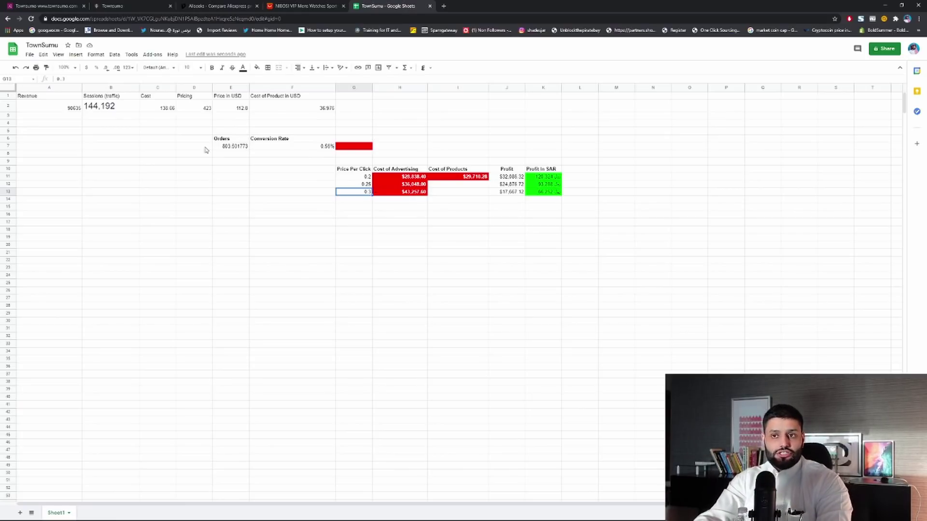
Make the headings in C1 to F1, from Cost through Cost of Product in USD, bold.
drag(147, 98, 290, 99)
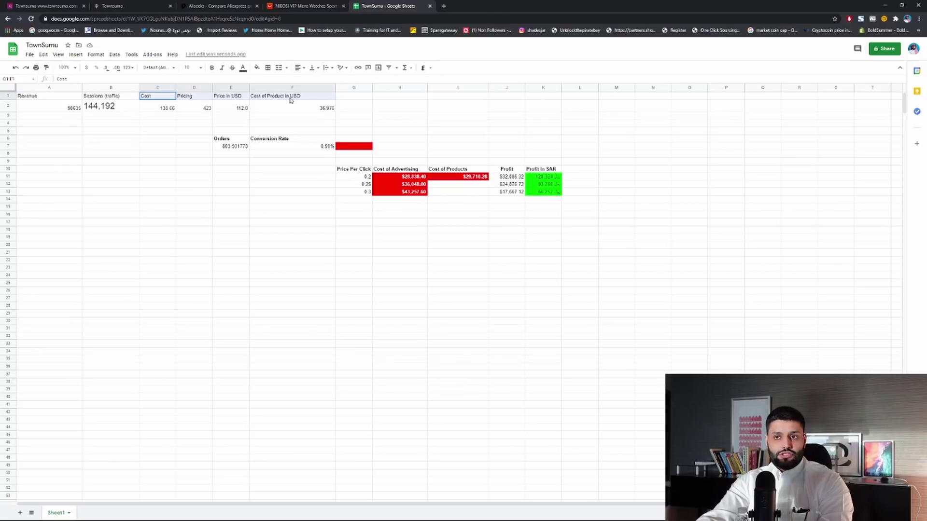
key(ctrl+b)
click(291, 131)
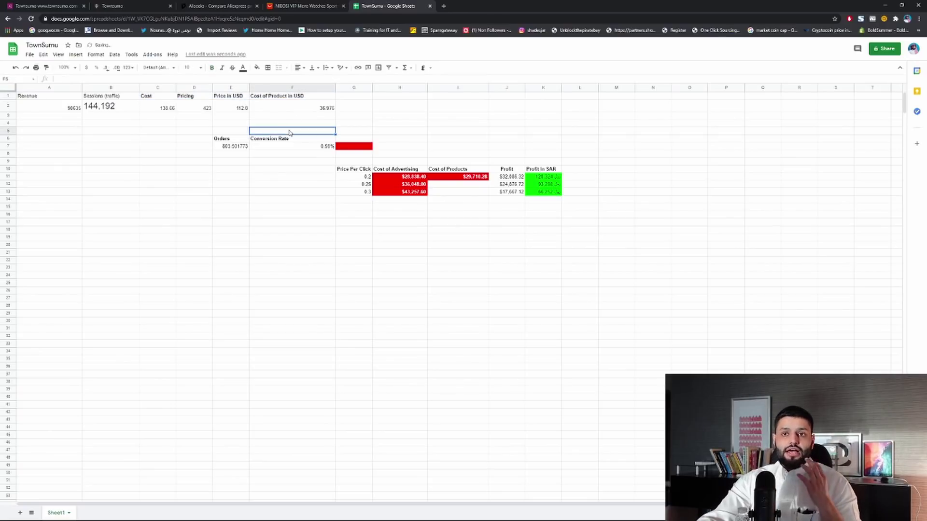
Revisit the Townsumo storefront, and return to the TownSumo sheet to examine the SAR profit in K11.
click(228, 6)
click(124, 5)
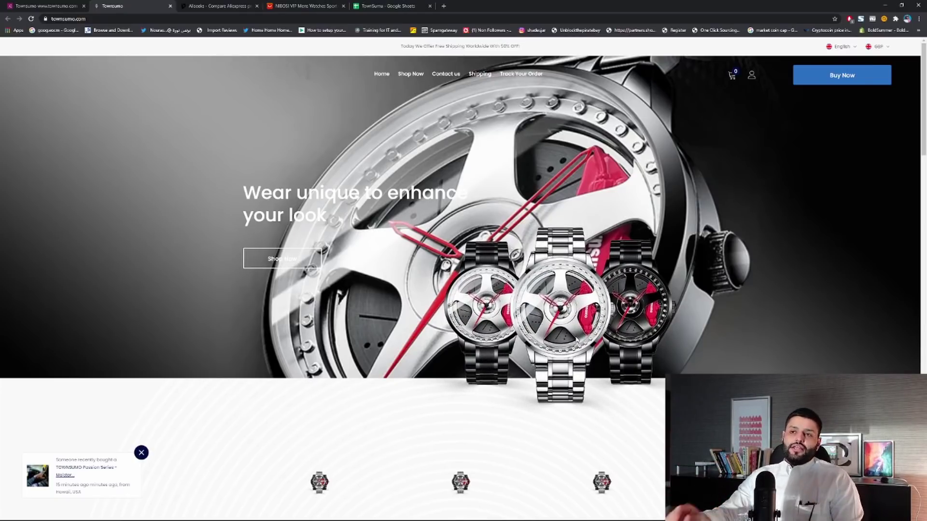
click(393, 9)
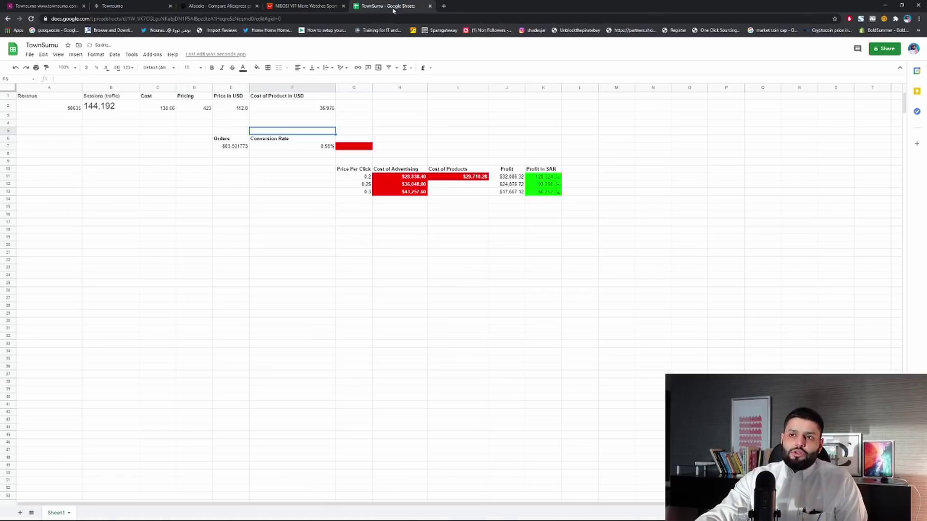
click(543, 177)
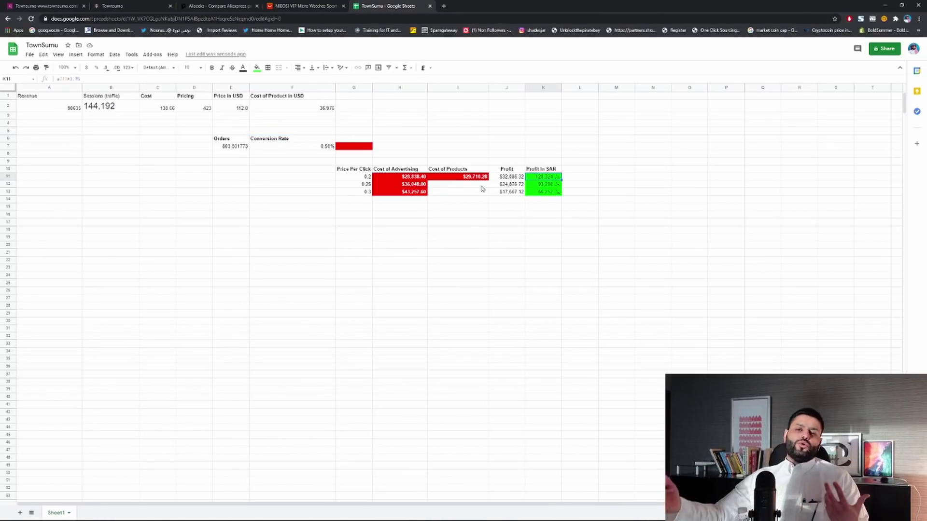